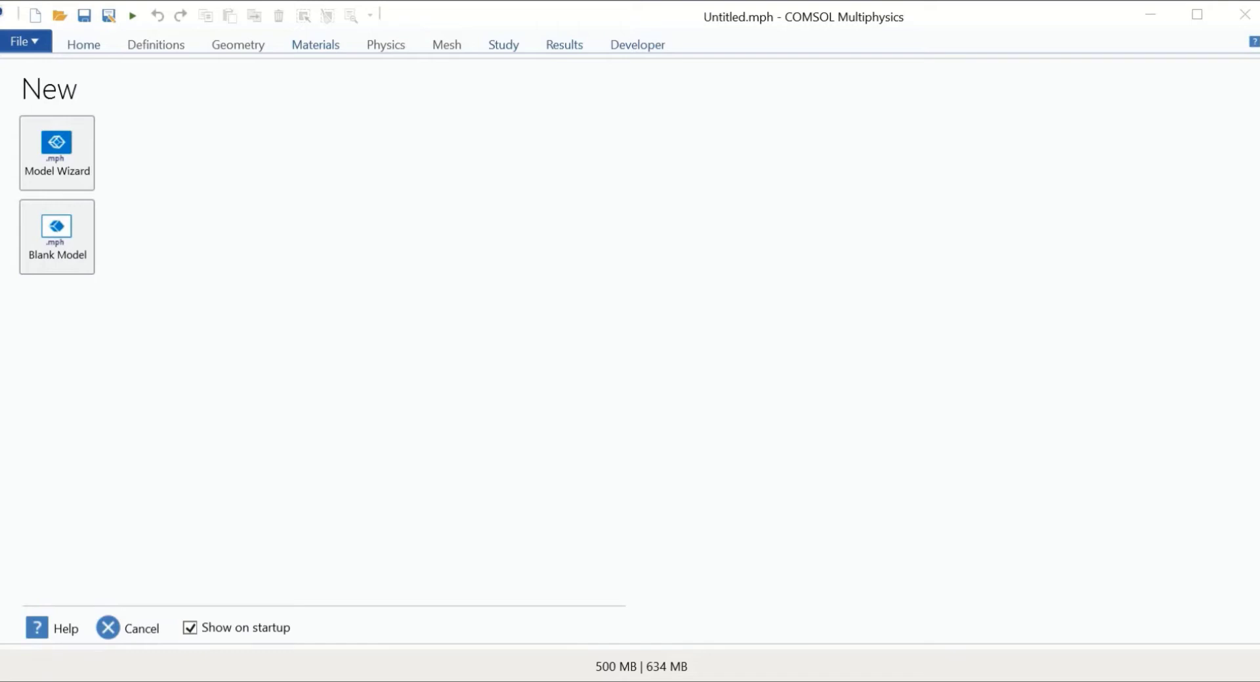
Start a new 2D model with the Model Wizard and add the Solid Mechanics interface from Structural Mechanics
left_click(57, 153)
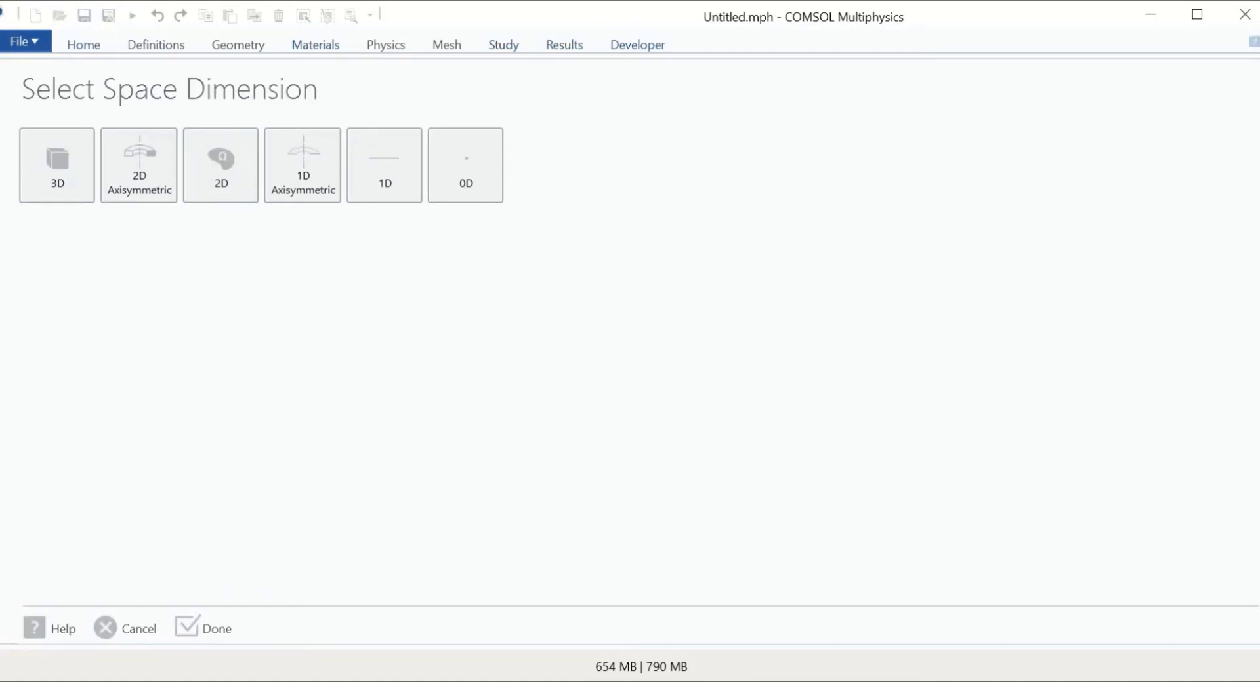
left_click(204, 178)
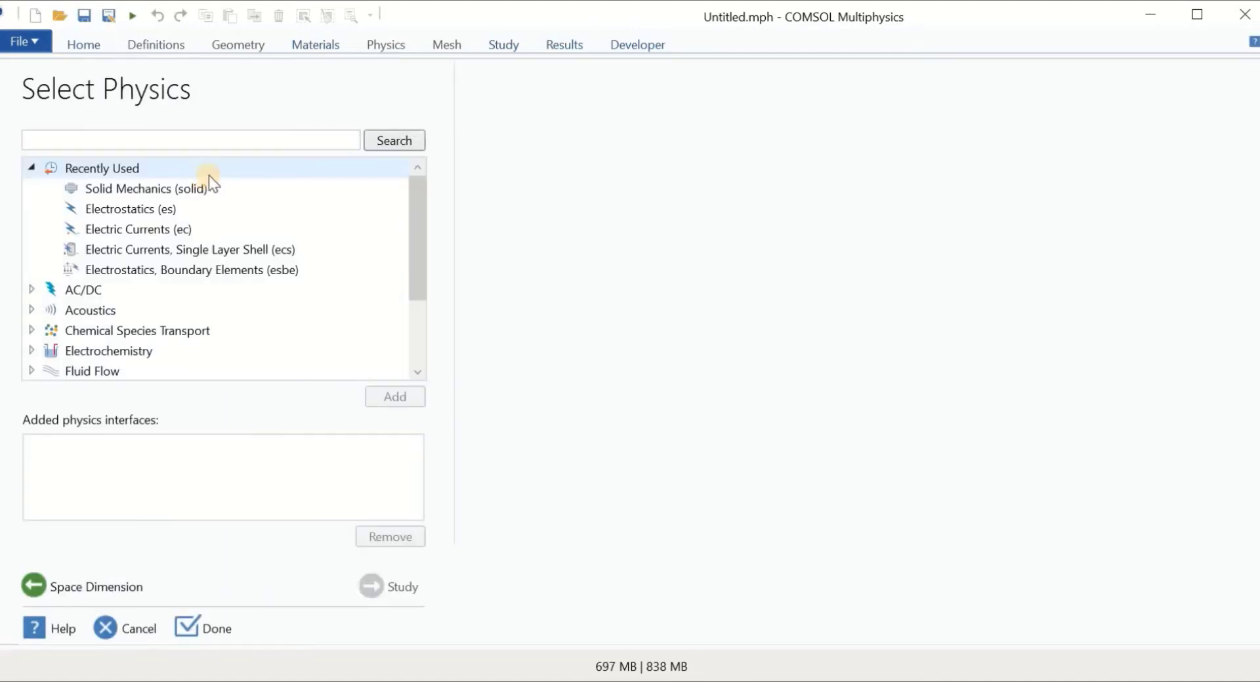
left_click_drag(419, 218, 421, 296)
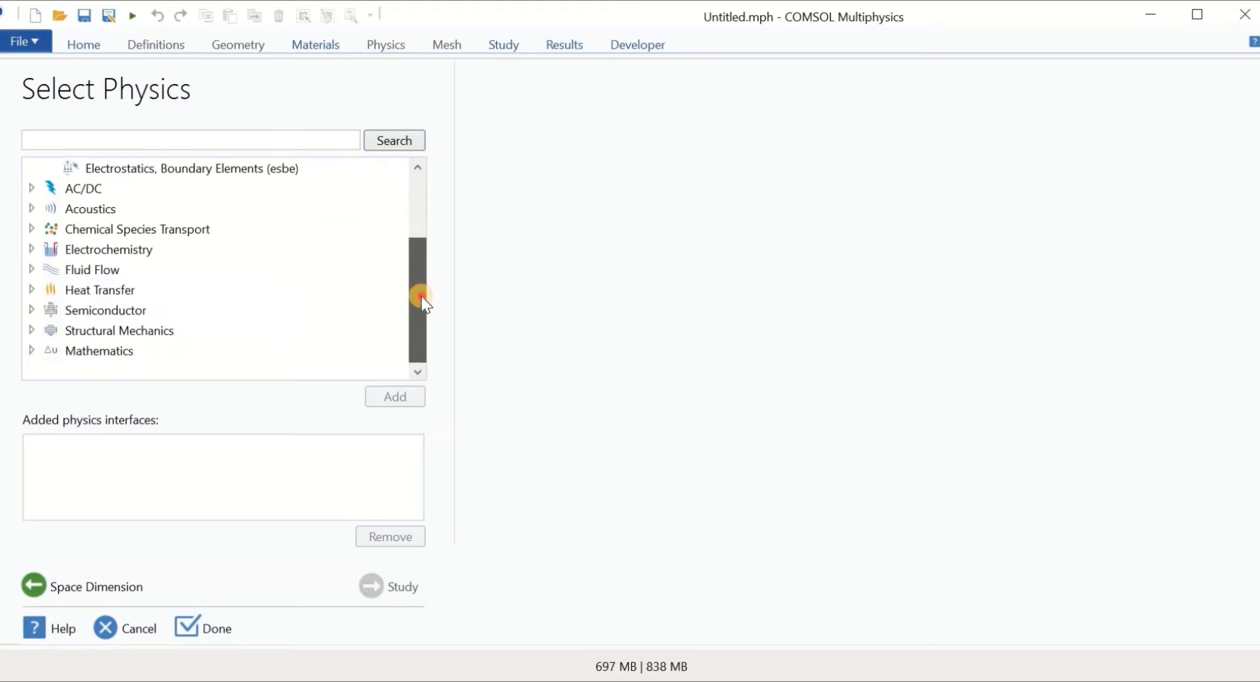
left_click(30, 332)
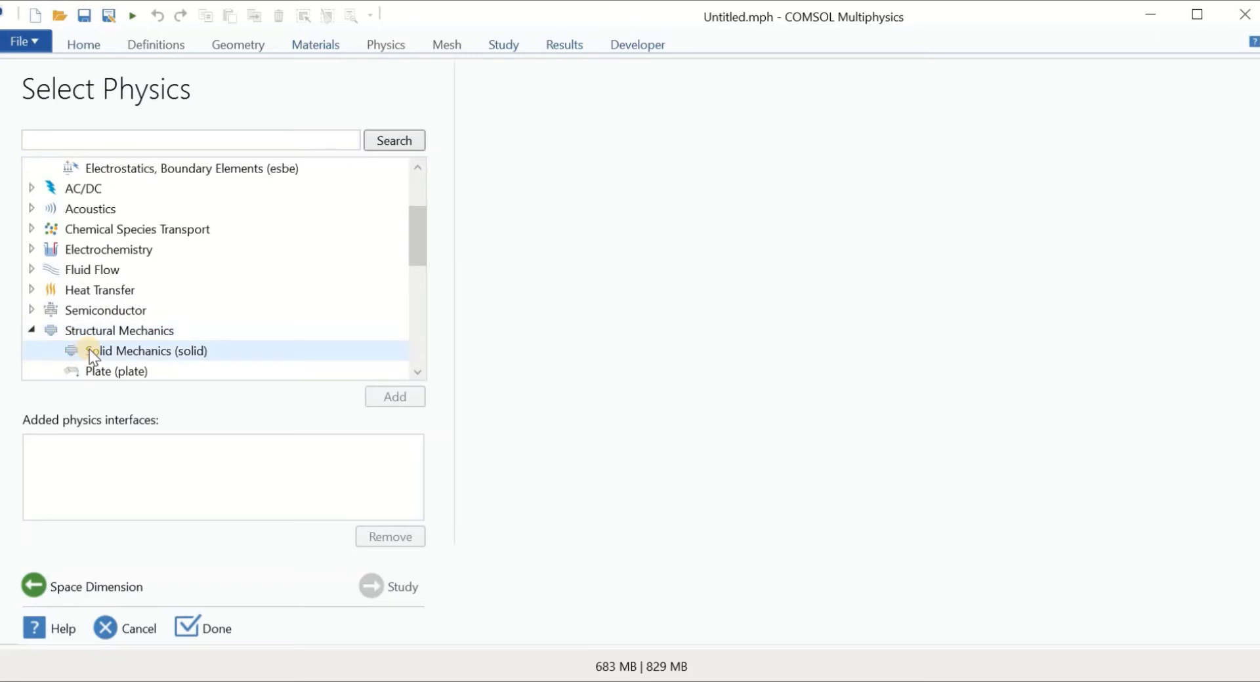
left_click_drag(416, 254, 380, 279)
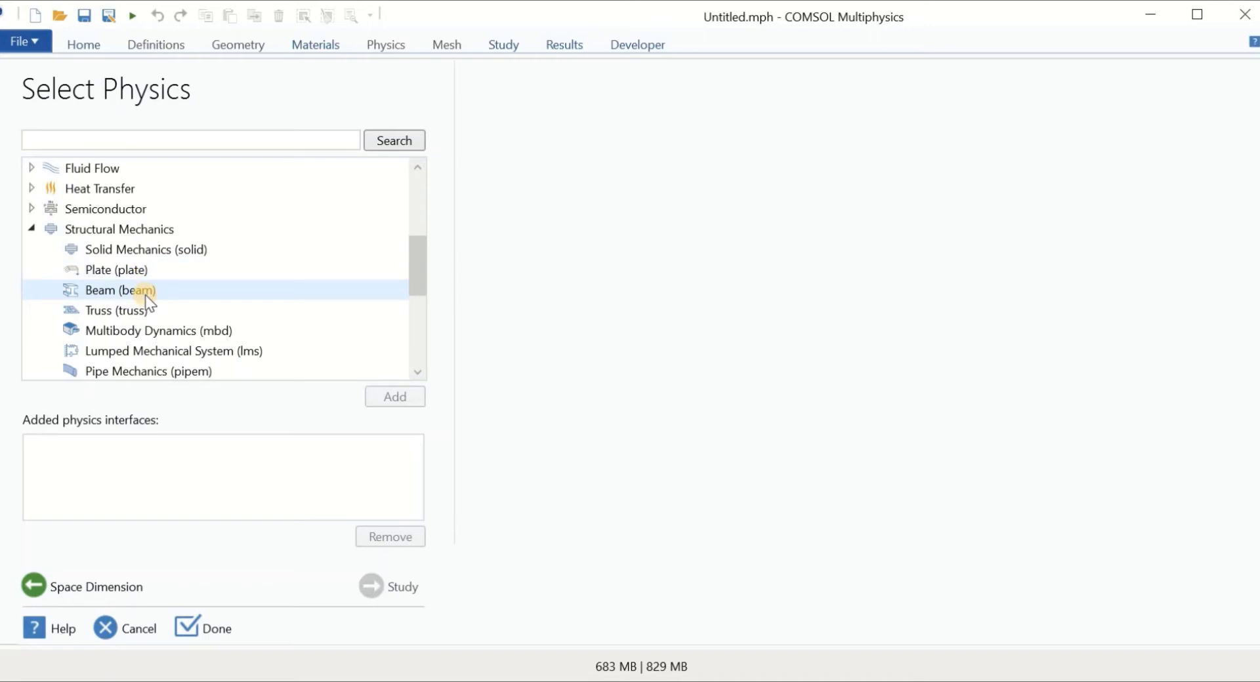
left_click(137, 251)
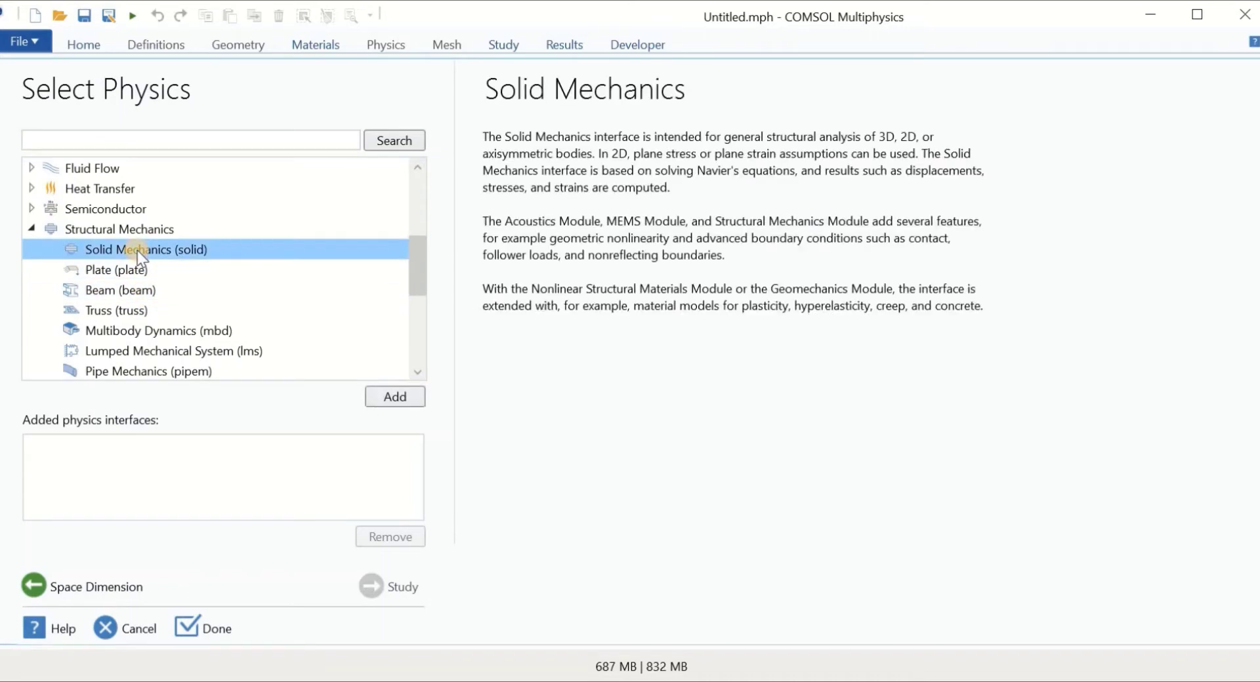
left_click(384, 397)
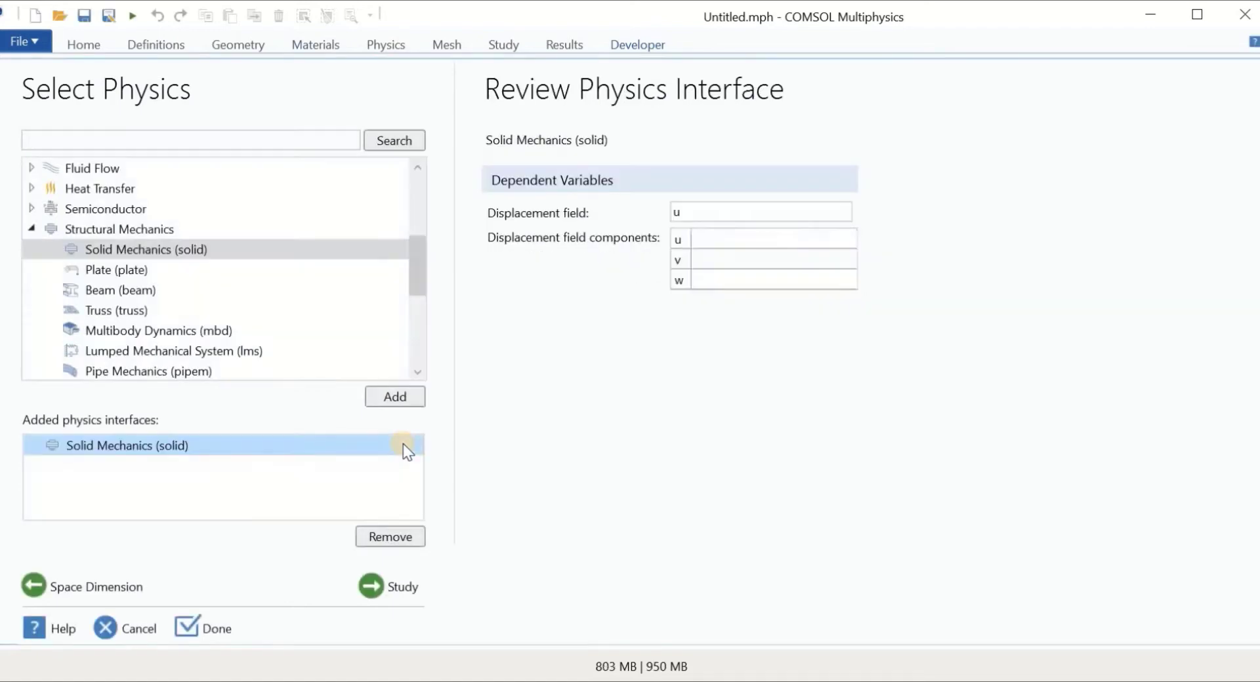
Choose a Stationary study for the model and finish the wizard setup
left_click(399, 585)
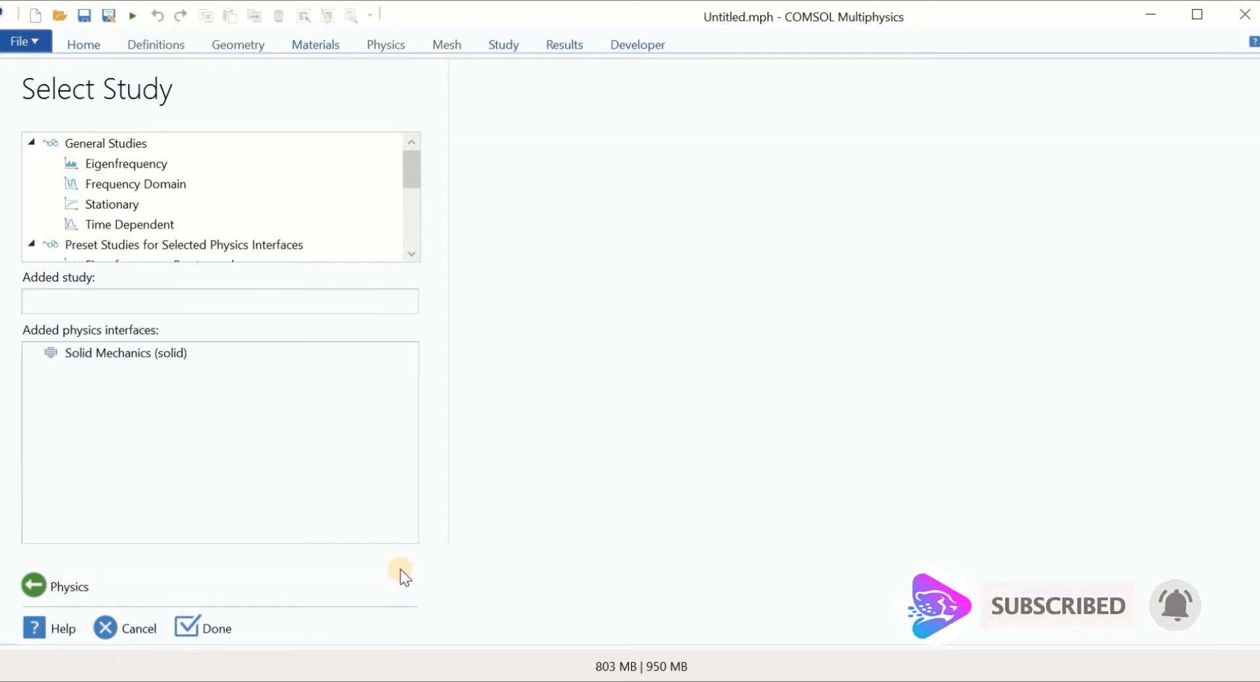
left_click(140, 202)
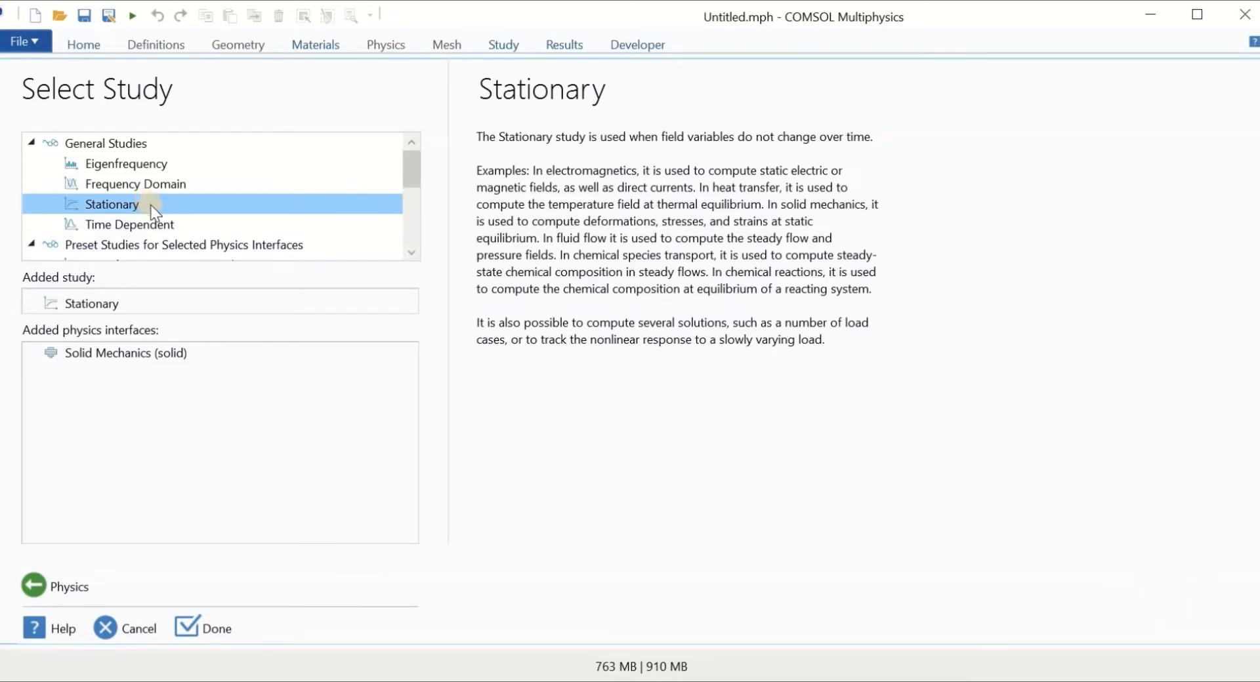
left_click(218, 632)
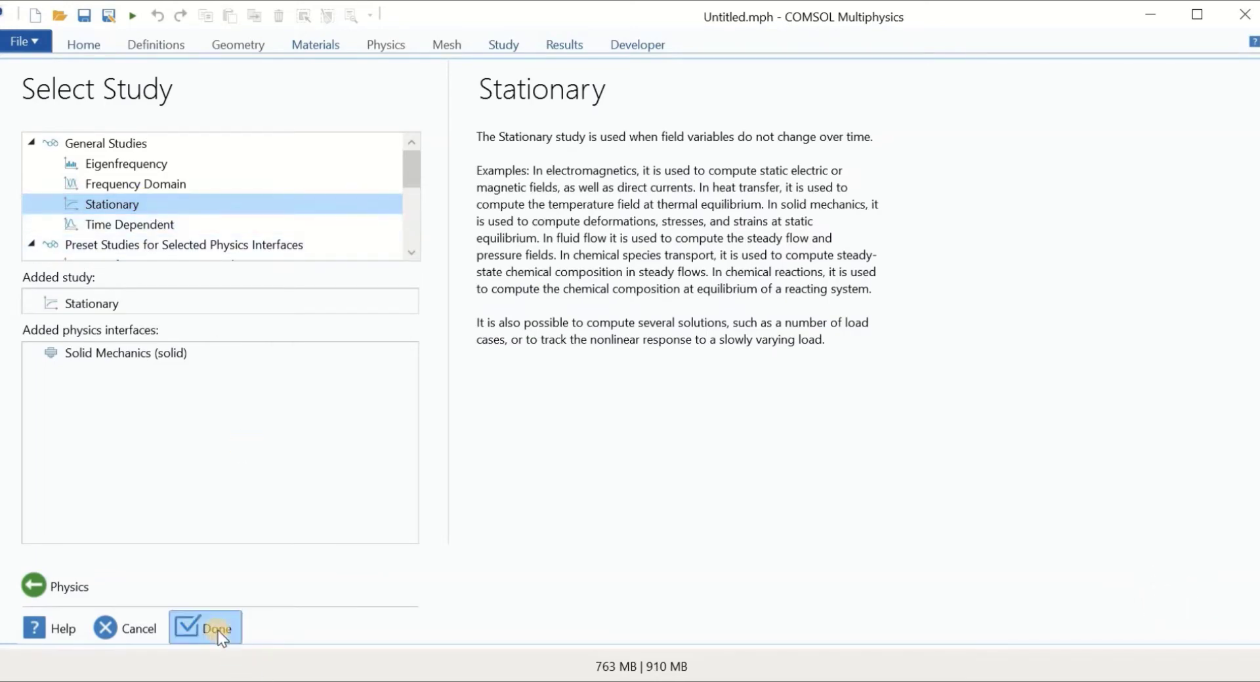
left_click(219, 630)
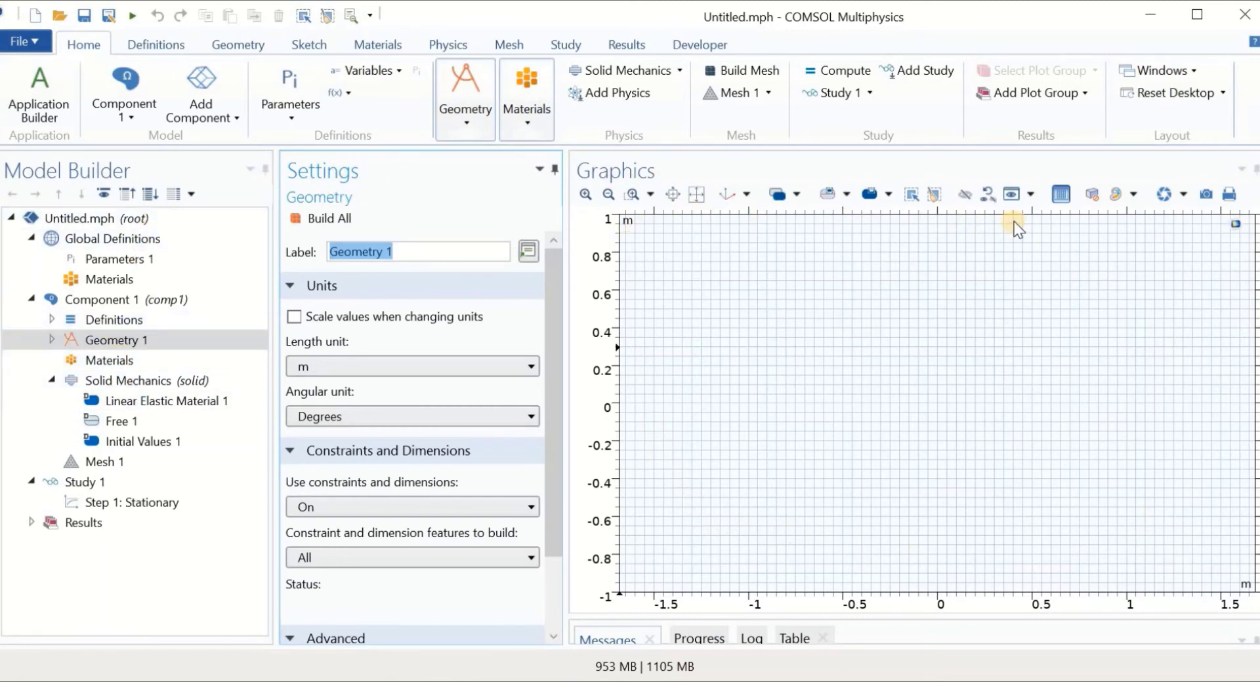
left_click(152, 47)
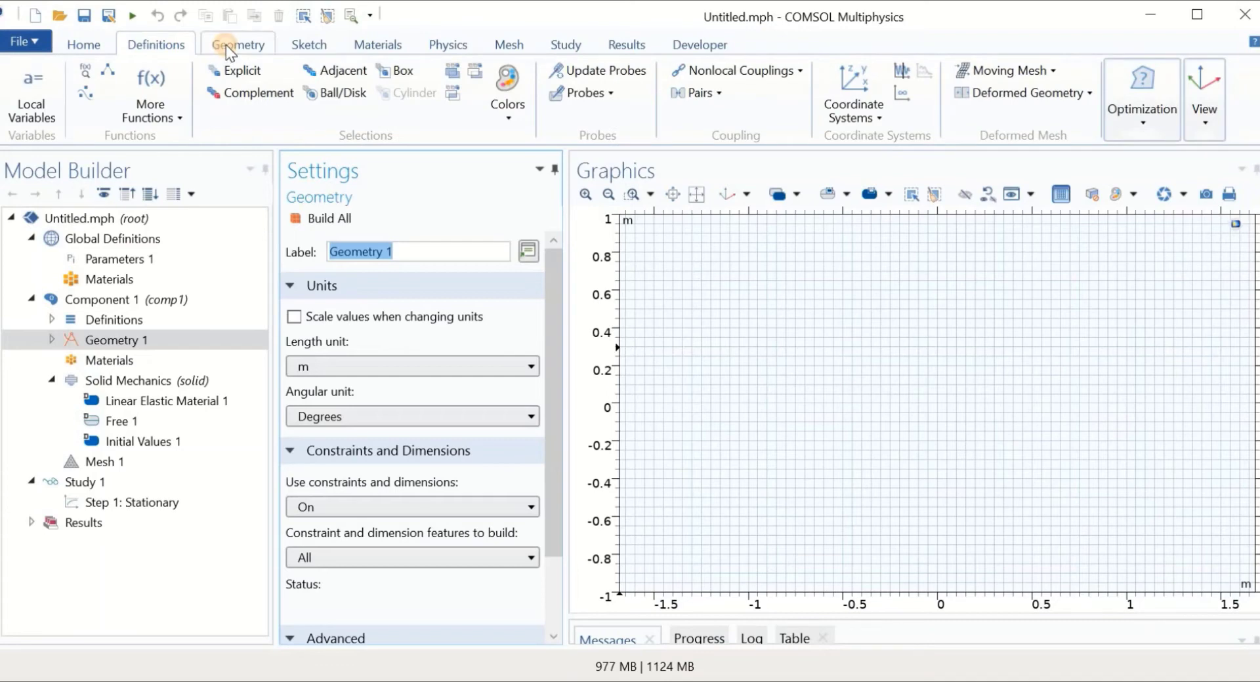
left_click(226, 44)
left_click(306, 44)
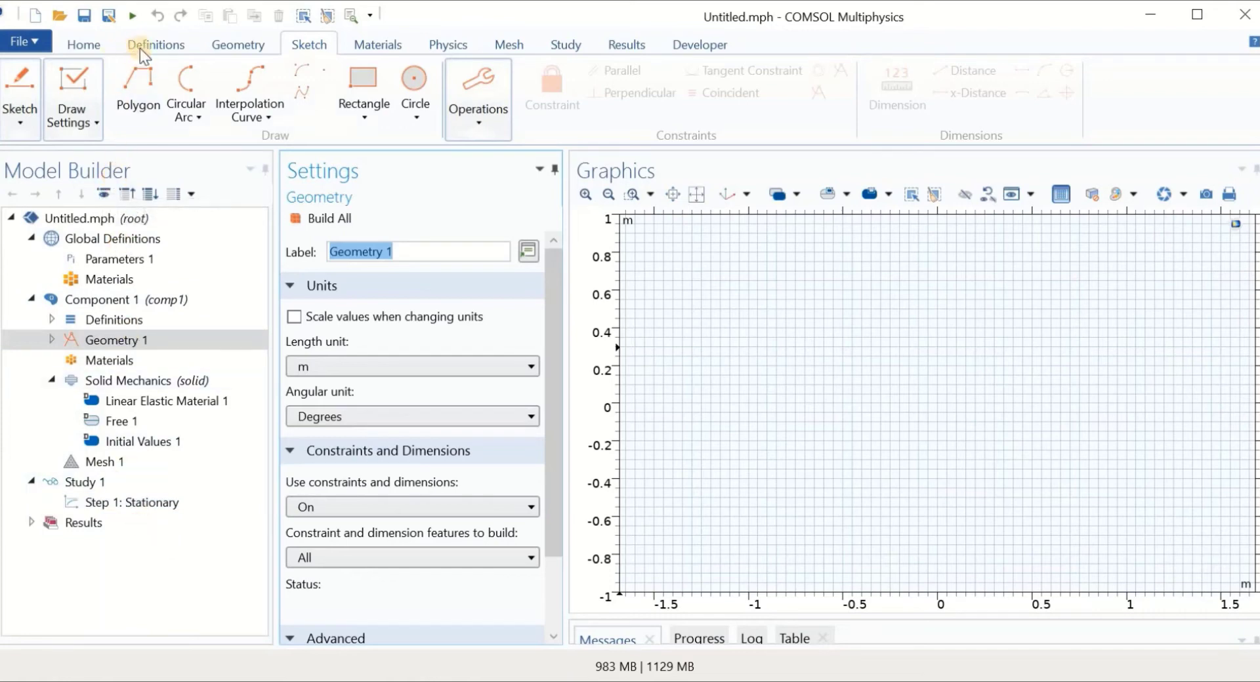
left_click(91, 45)
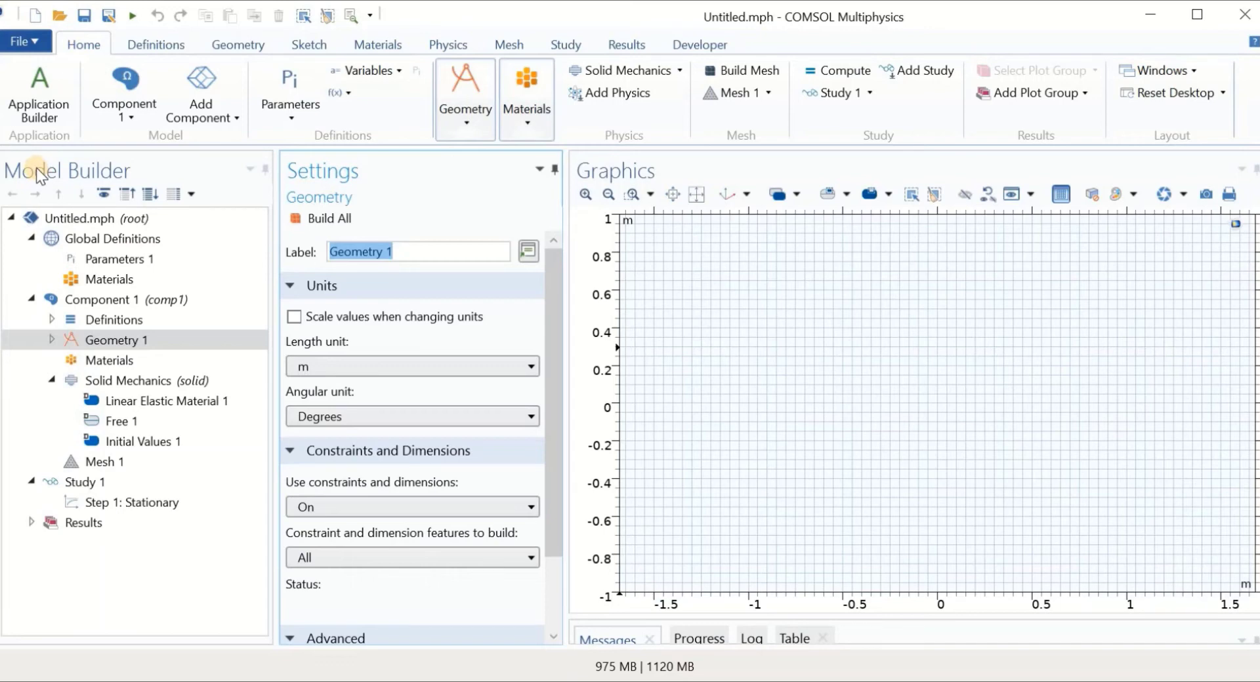
Add a rectangle to Geometry 1 and set the geometry's length unit to mm
right_click(108, 339)
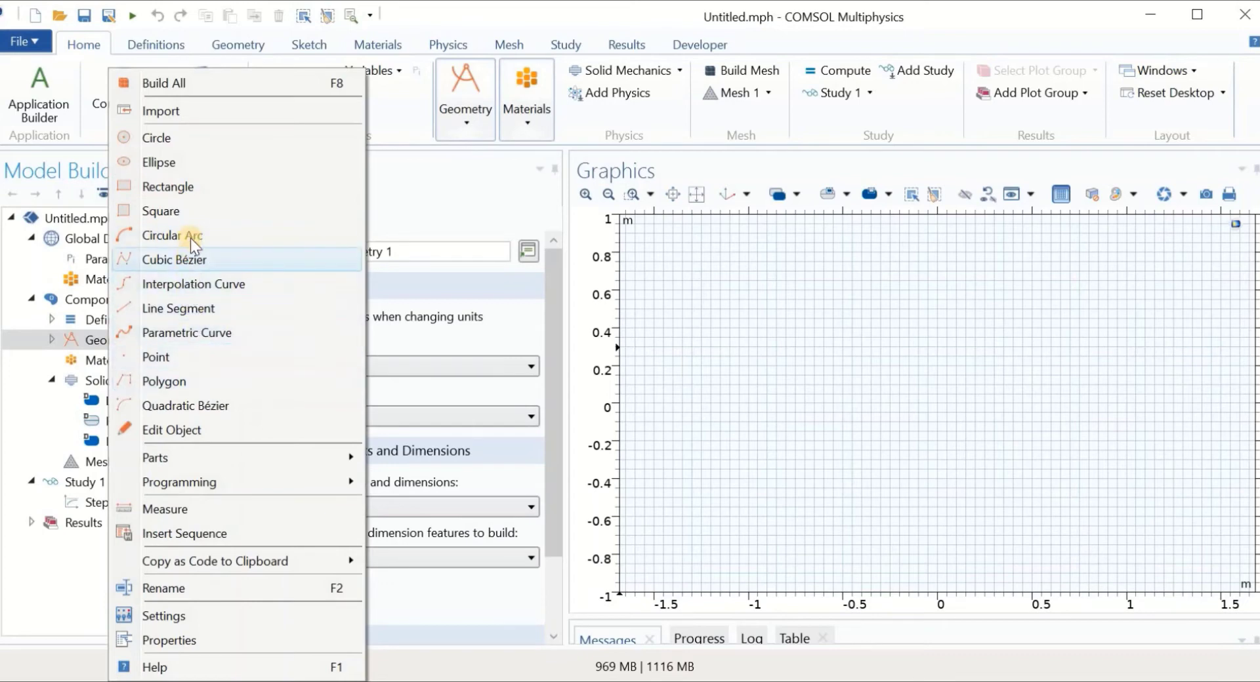
left_click(176, 191)
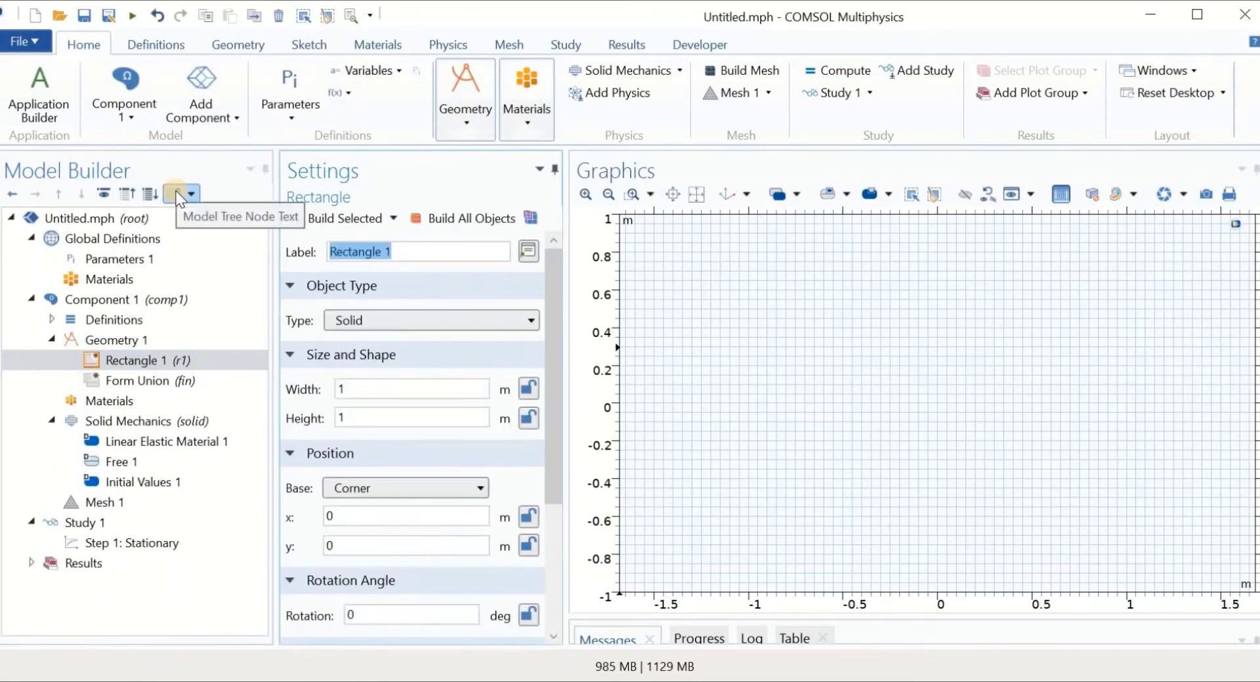
left_click(143, 339)
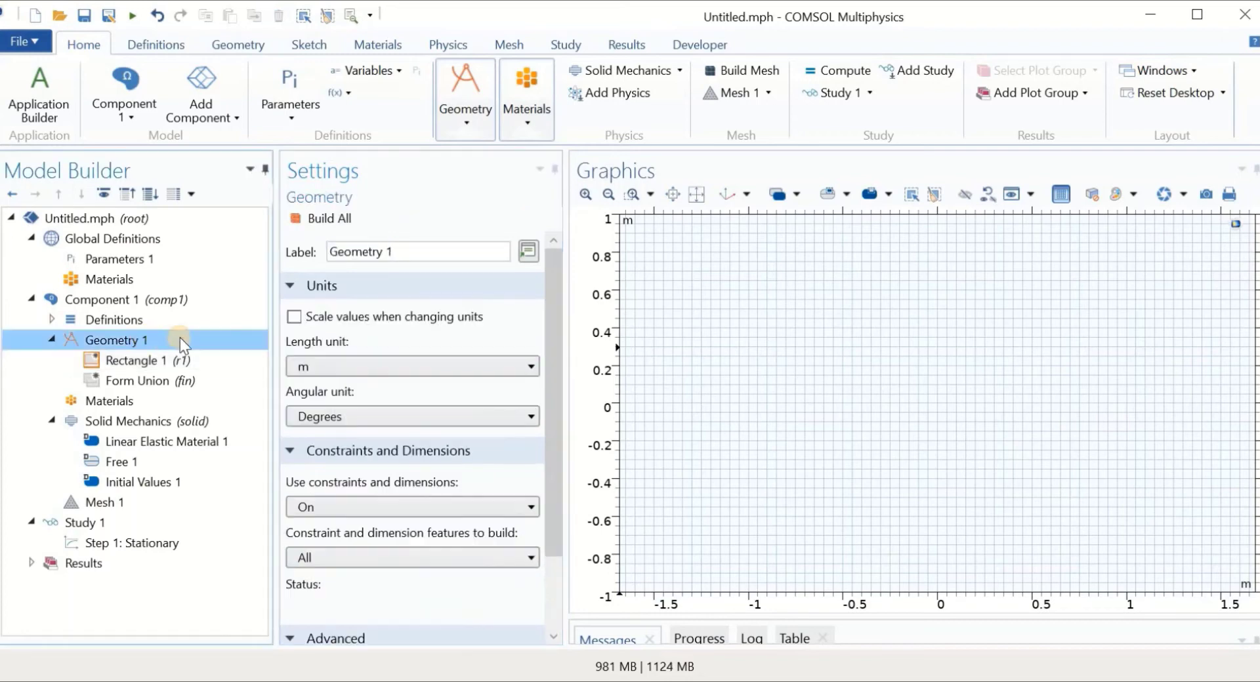
left_click(377, 366)
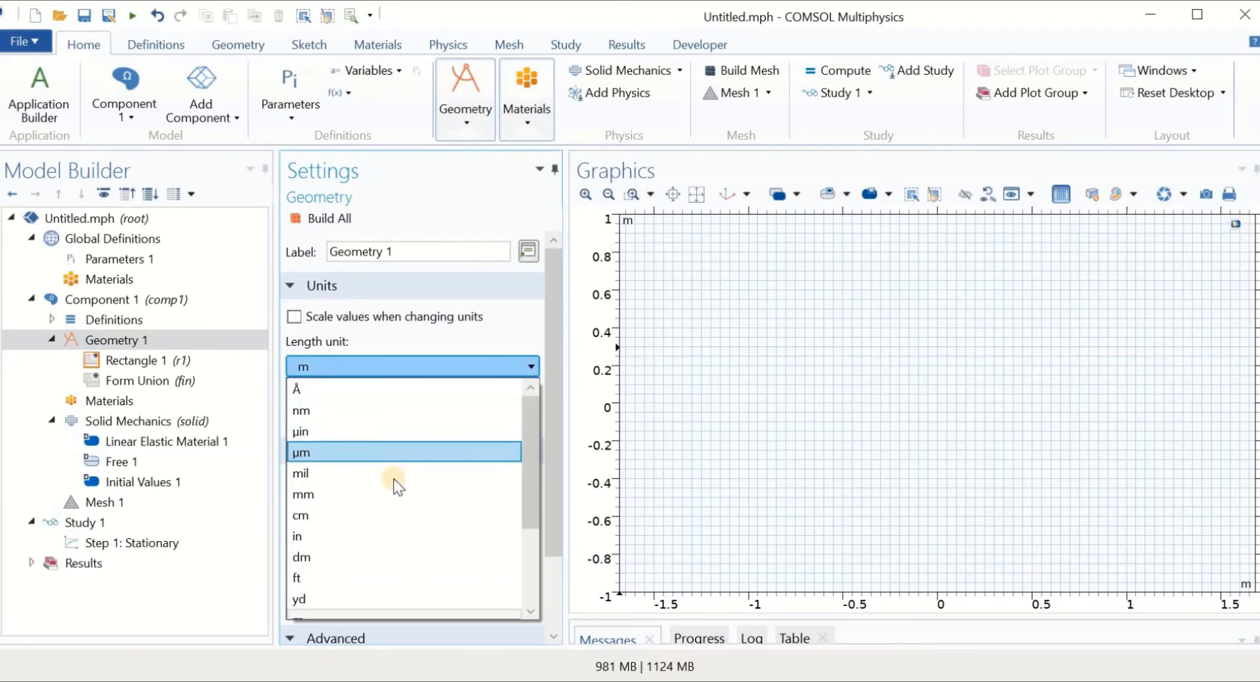
left_click(392, 500)
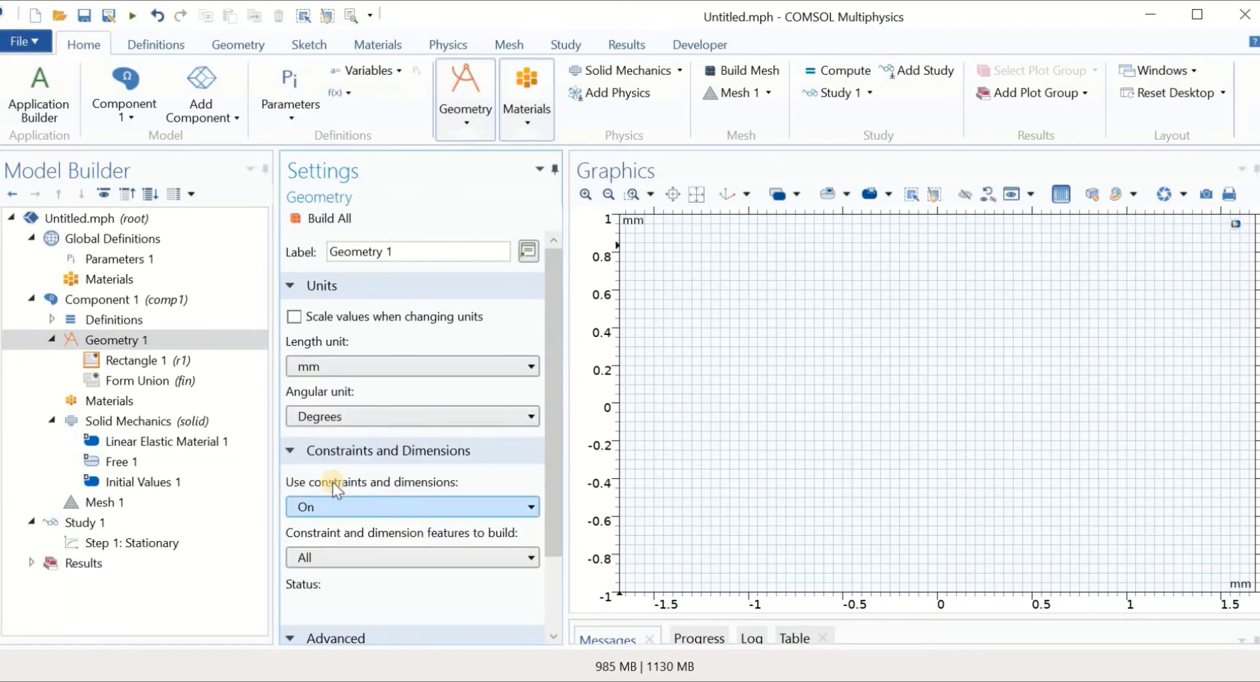
Set the rectangle's width to 50 mm, keep its corner as the base, and build it
left_click(147, 362)
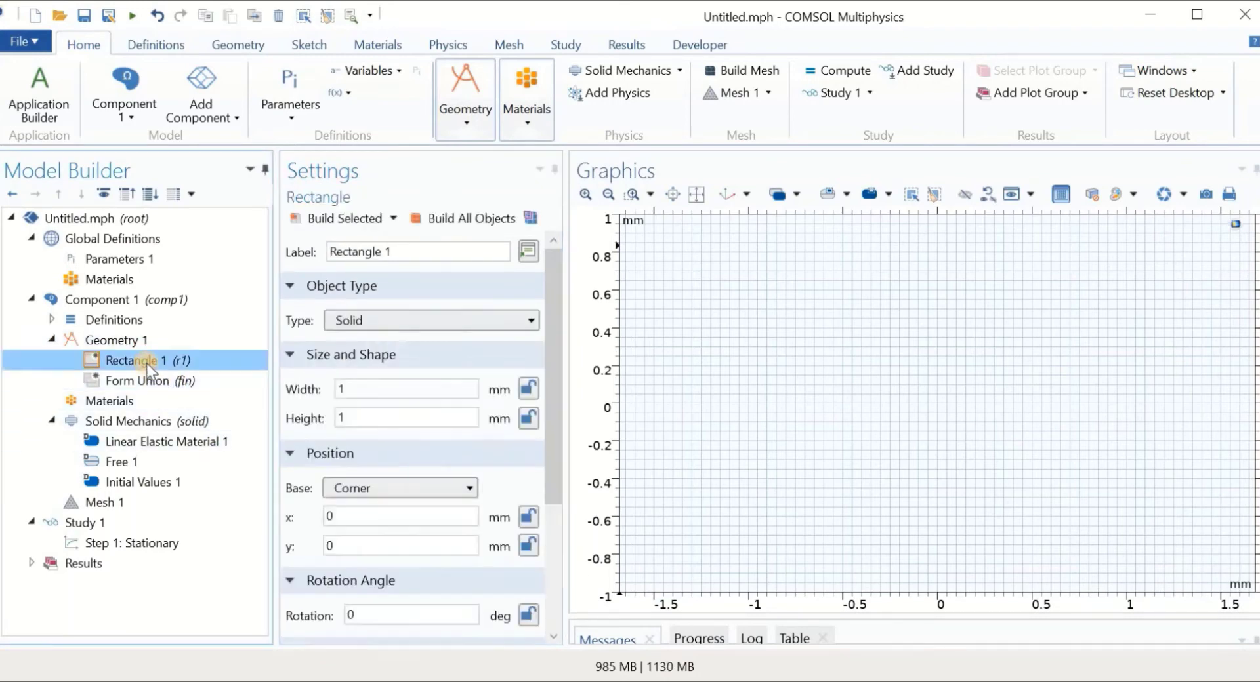
double_click(356, 390)
type("50")
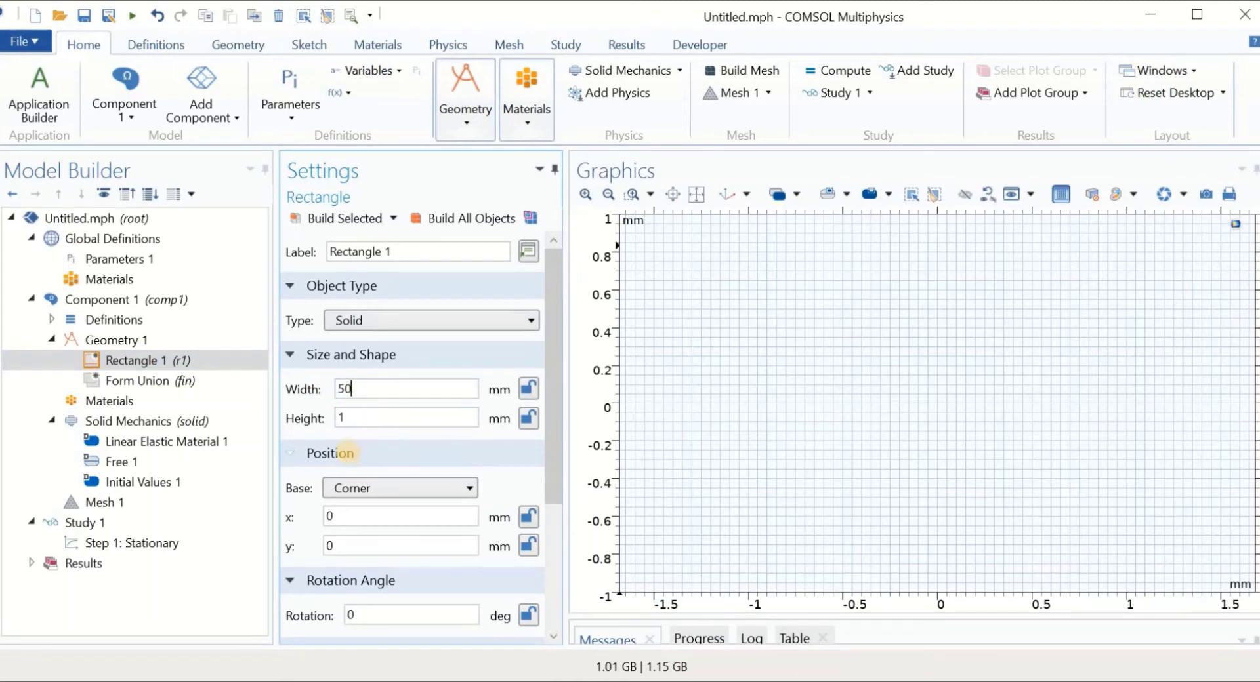
left_click(379, 487)
left_click(380, 487)
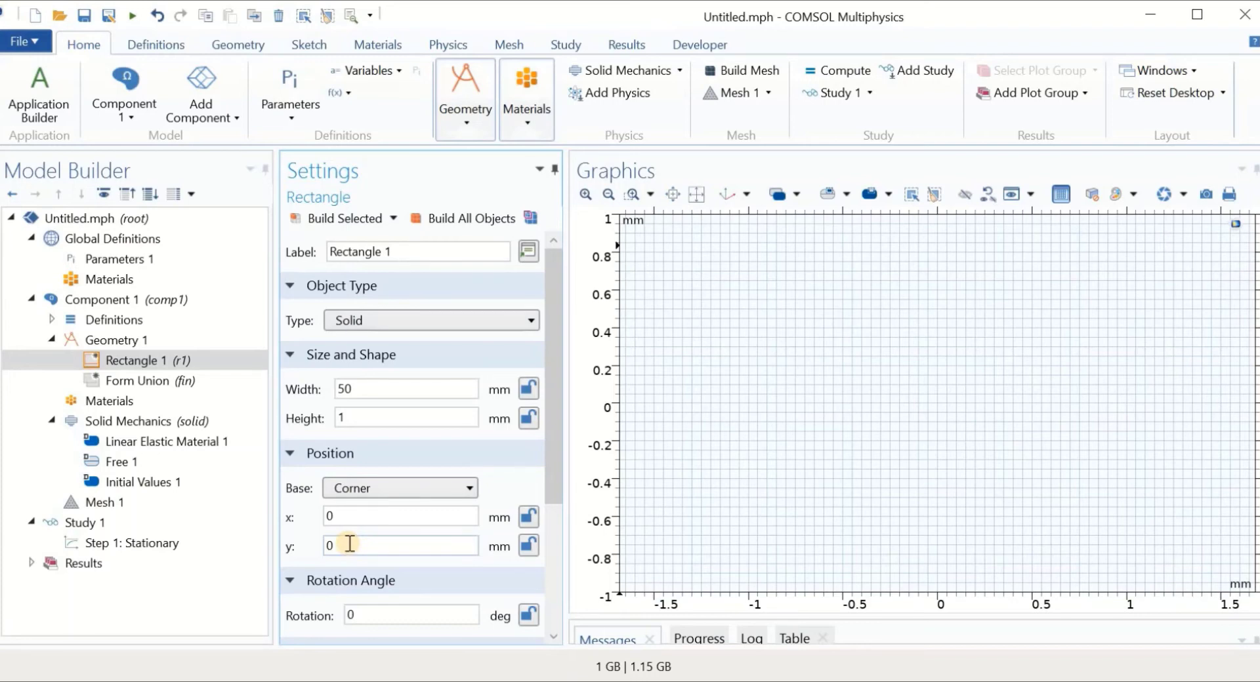
left_click(344, 221)
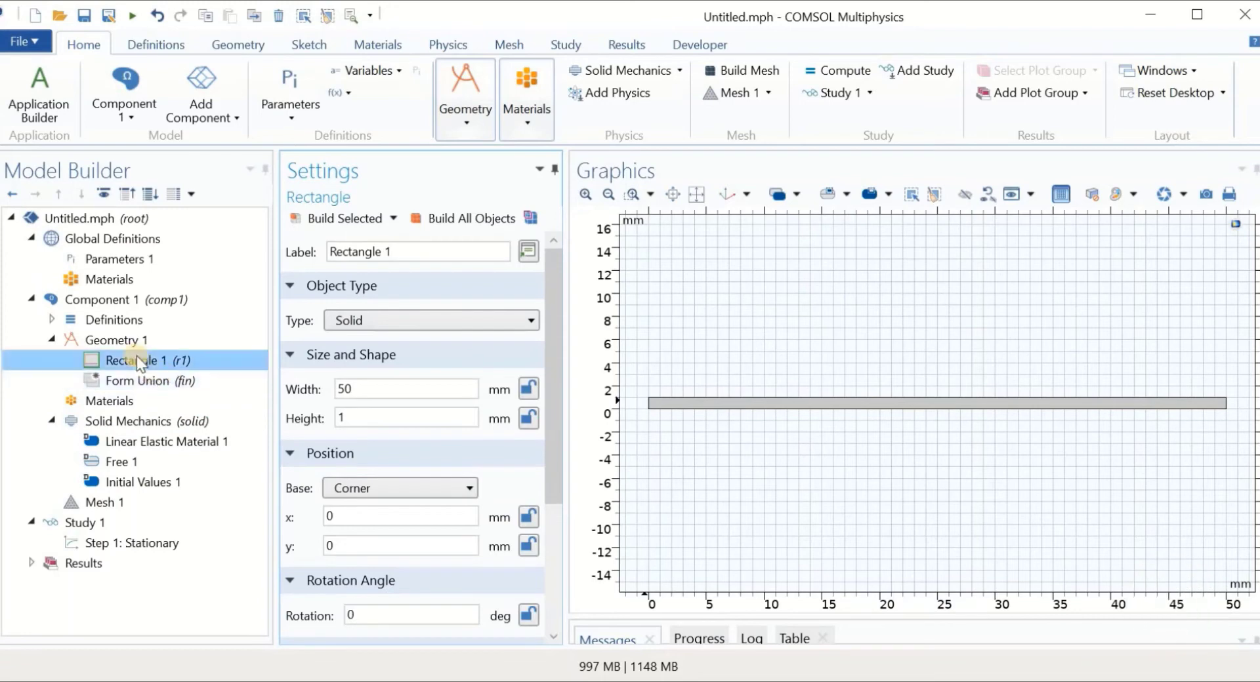
left_click(126, 340)
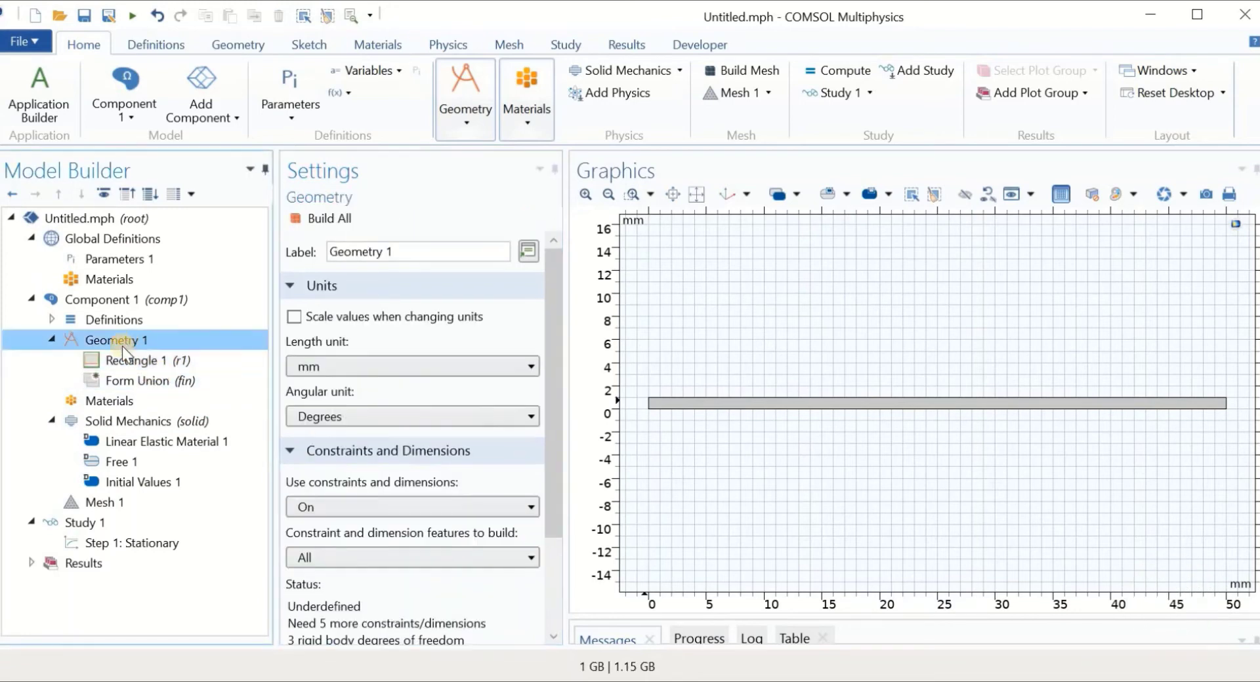
right_click(122, 345)
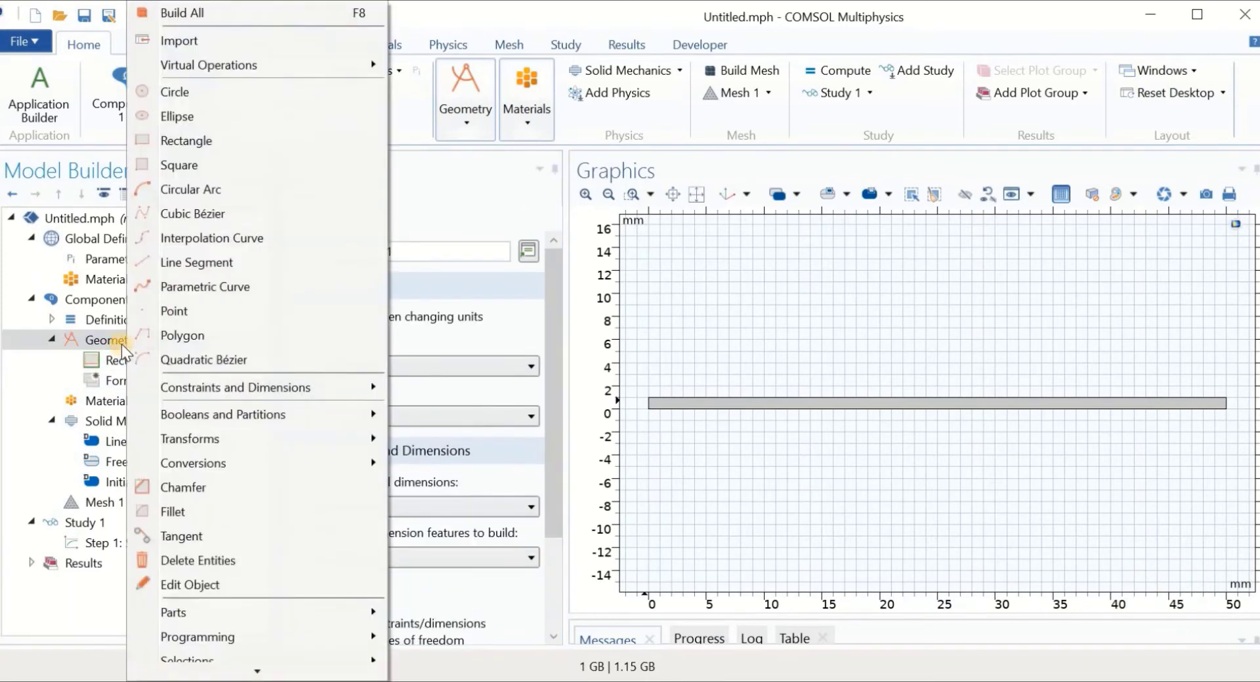
left_click(225, 40)
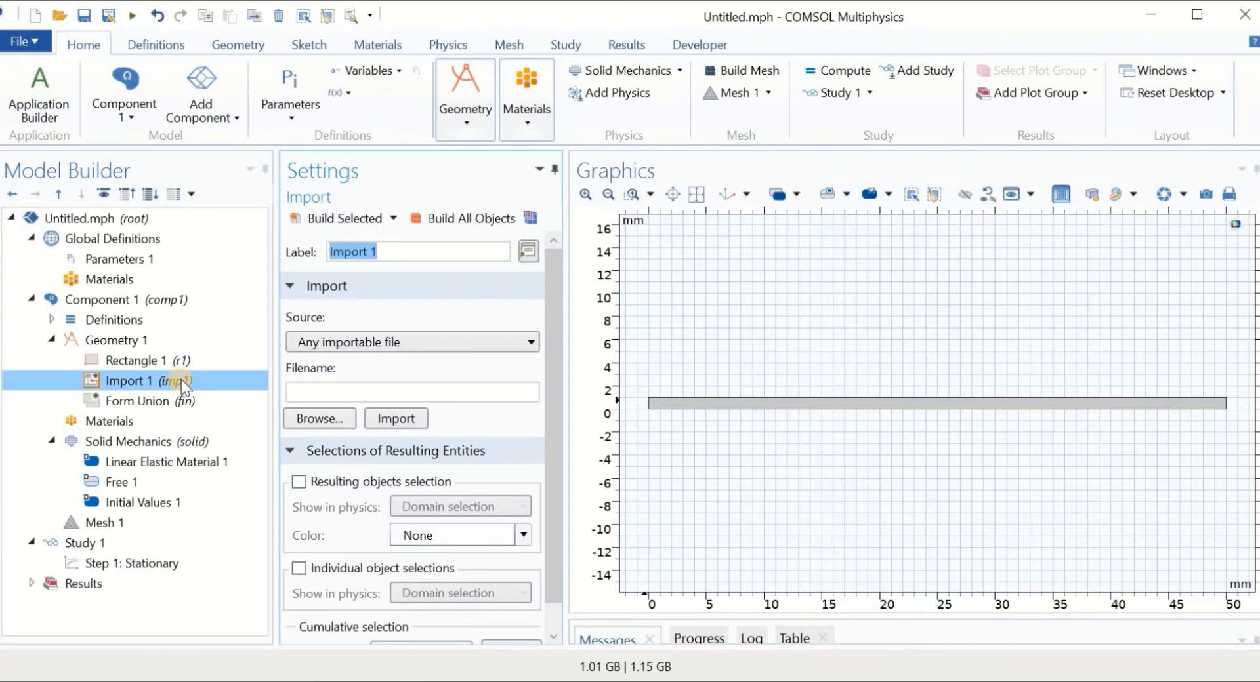
left_click(524, 342)
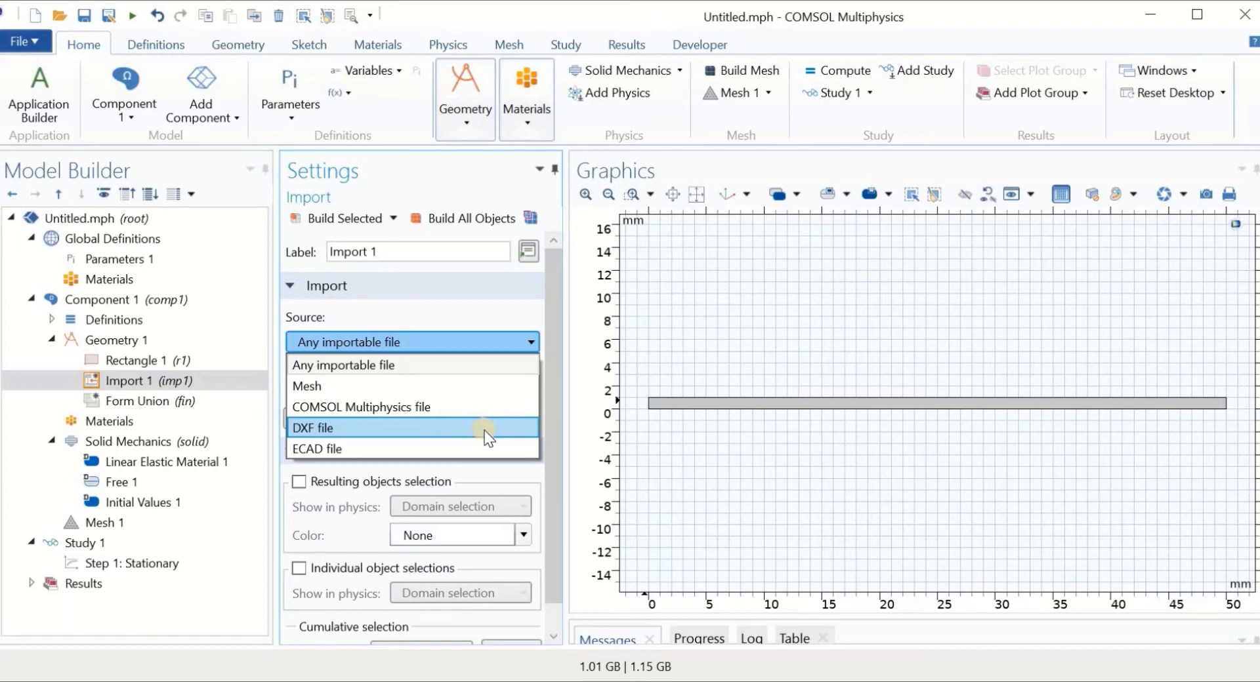
left_click(500, 306)
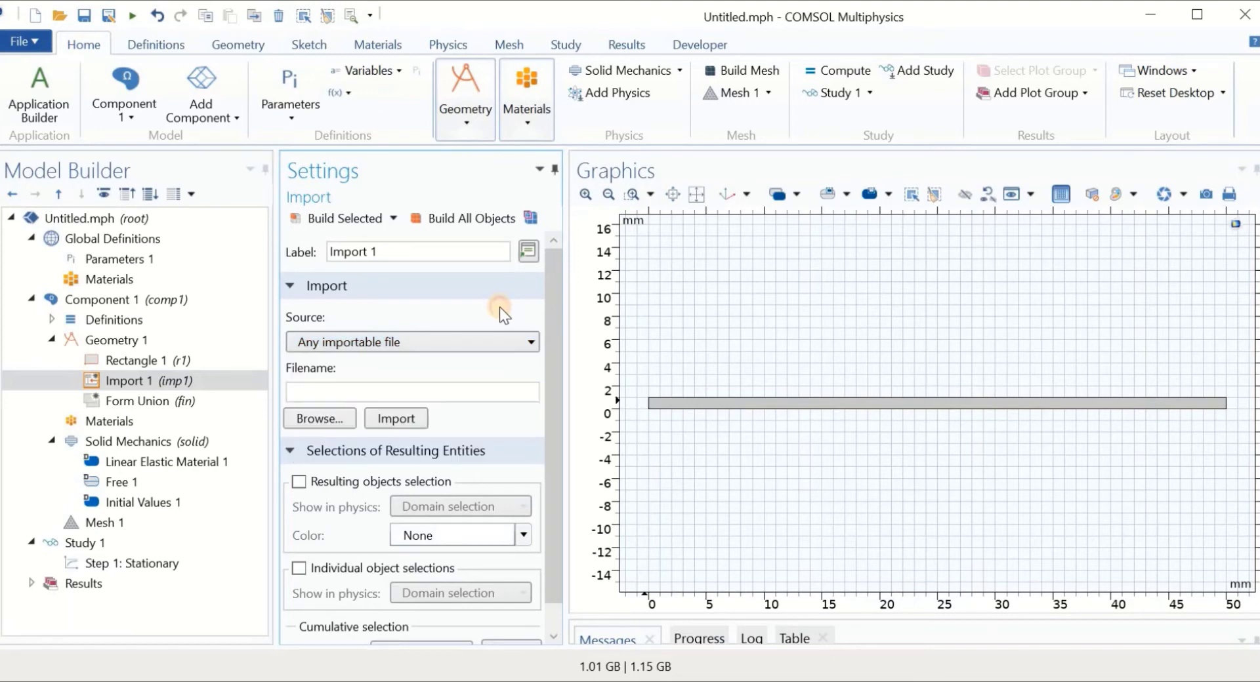
right_click(175, 383)
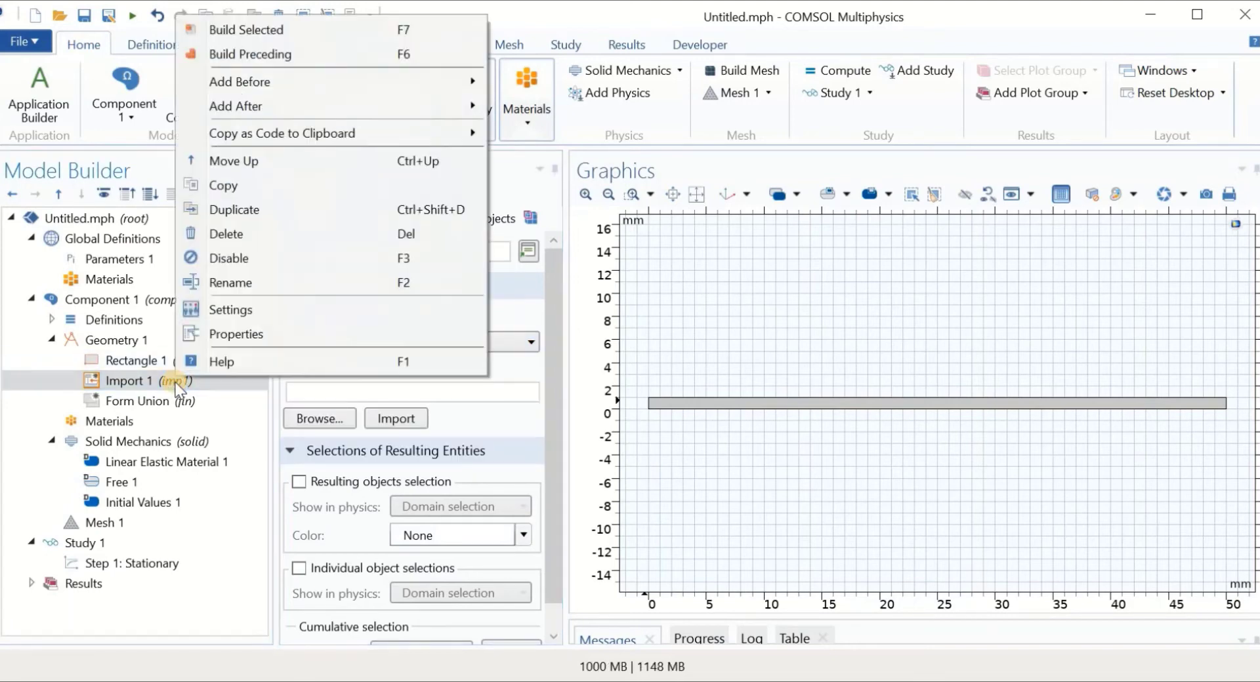
left_click(227, 234)
left_click(652, 418)
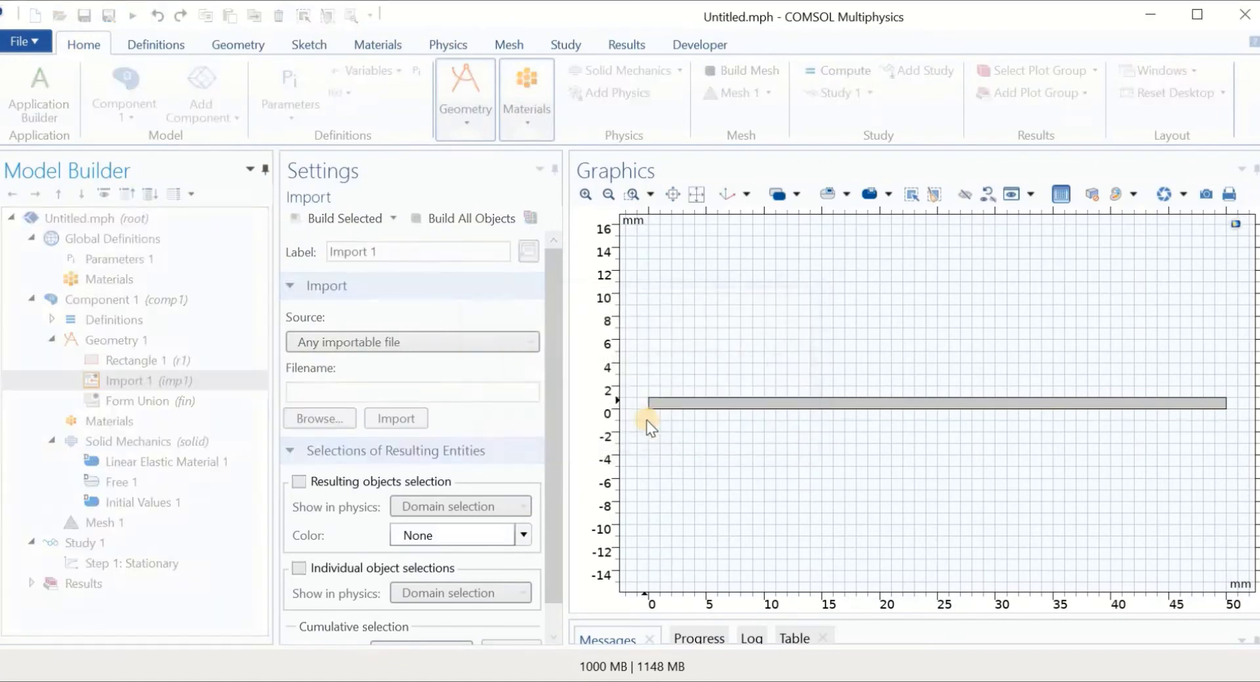
Build the complete geometry with Form Union set to form a union
left_click(156, 359)
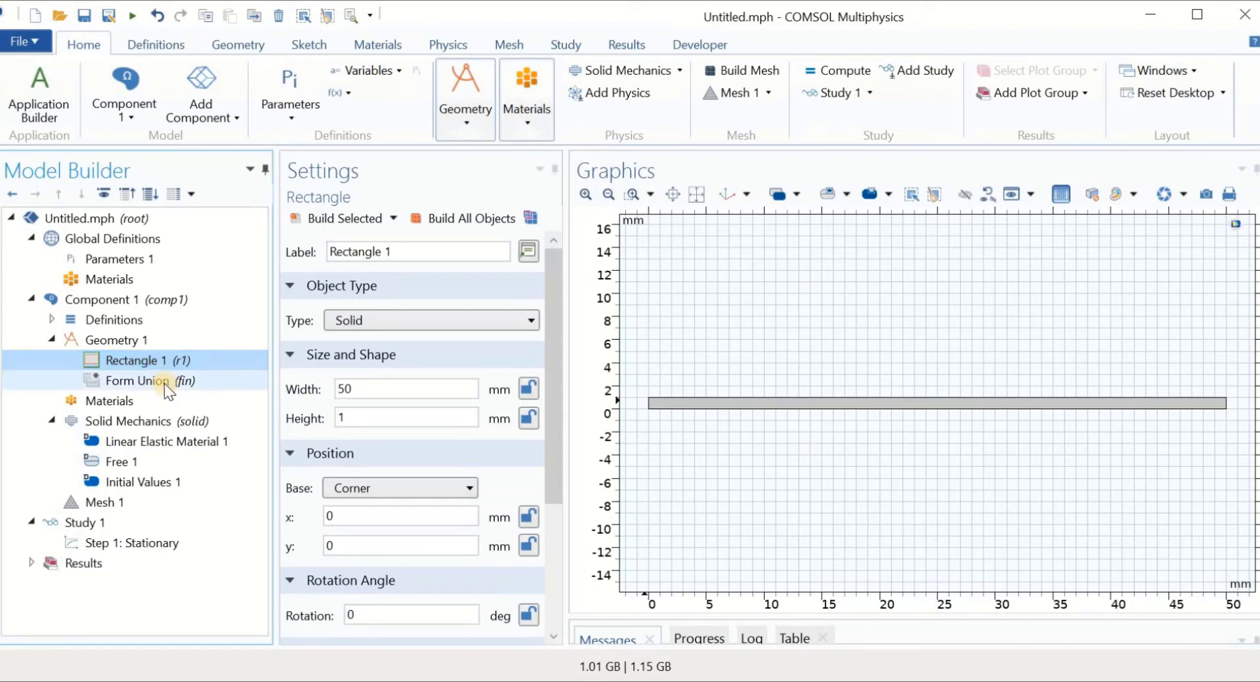
left_click(164, 382)
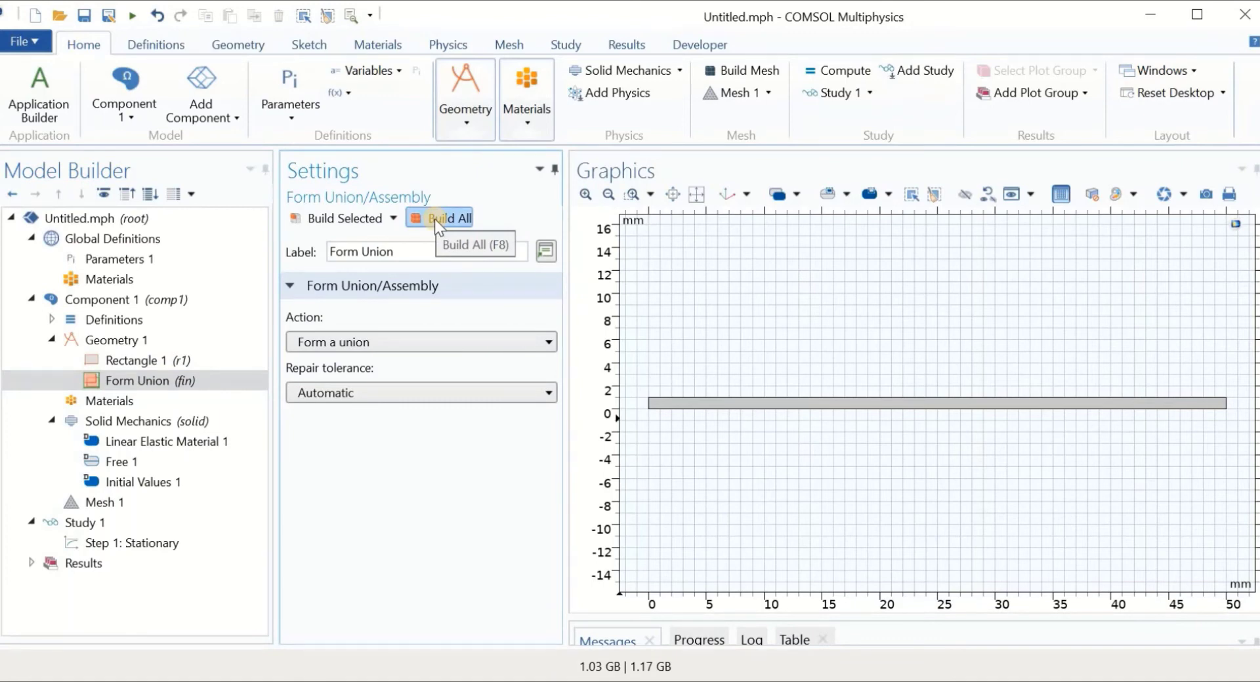
left_click(434, 219)
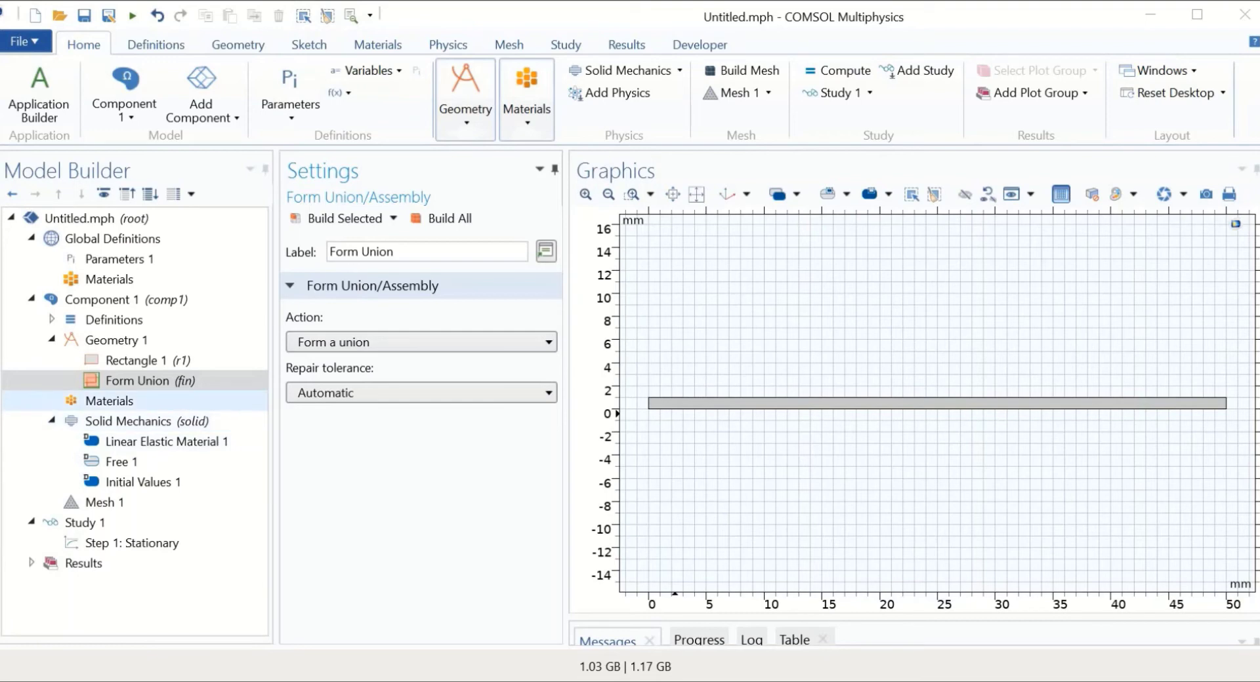
Add the built-in Aluminum material from the material library to Component 1
left_click(99, 400)
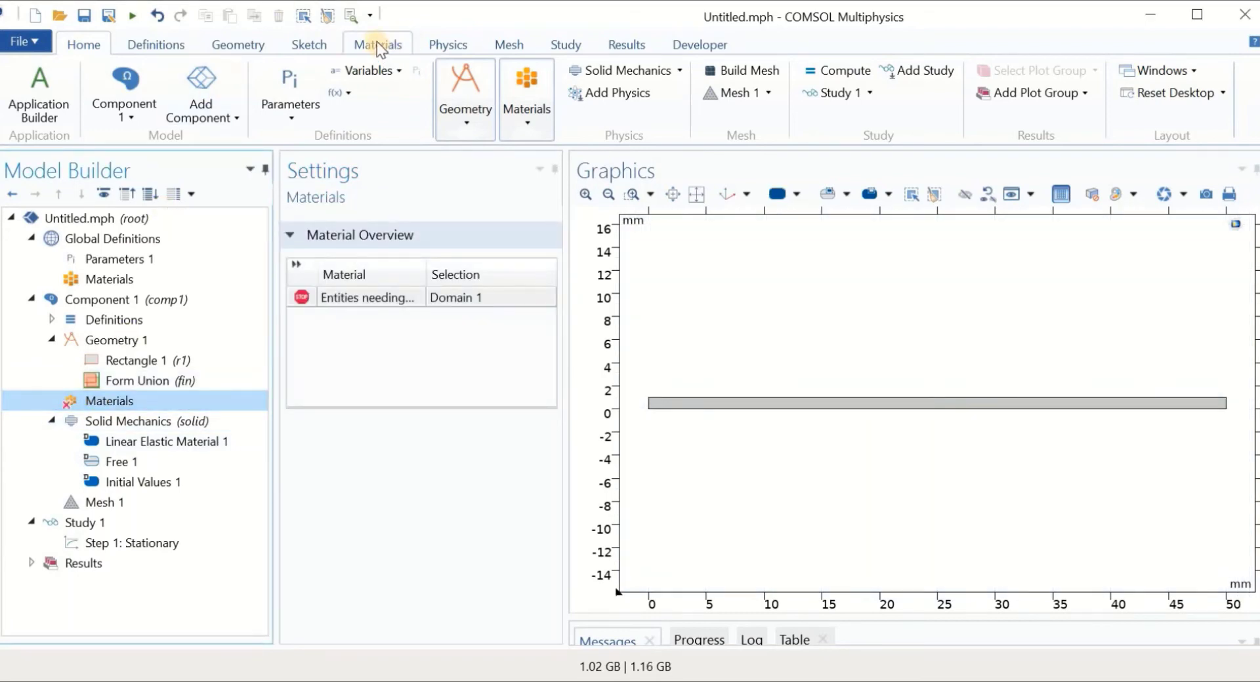
left_click(377, 45)
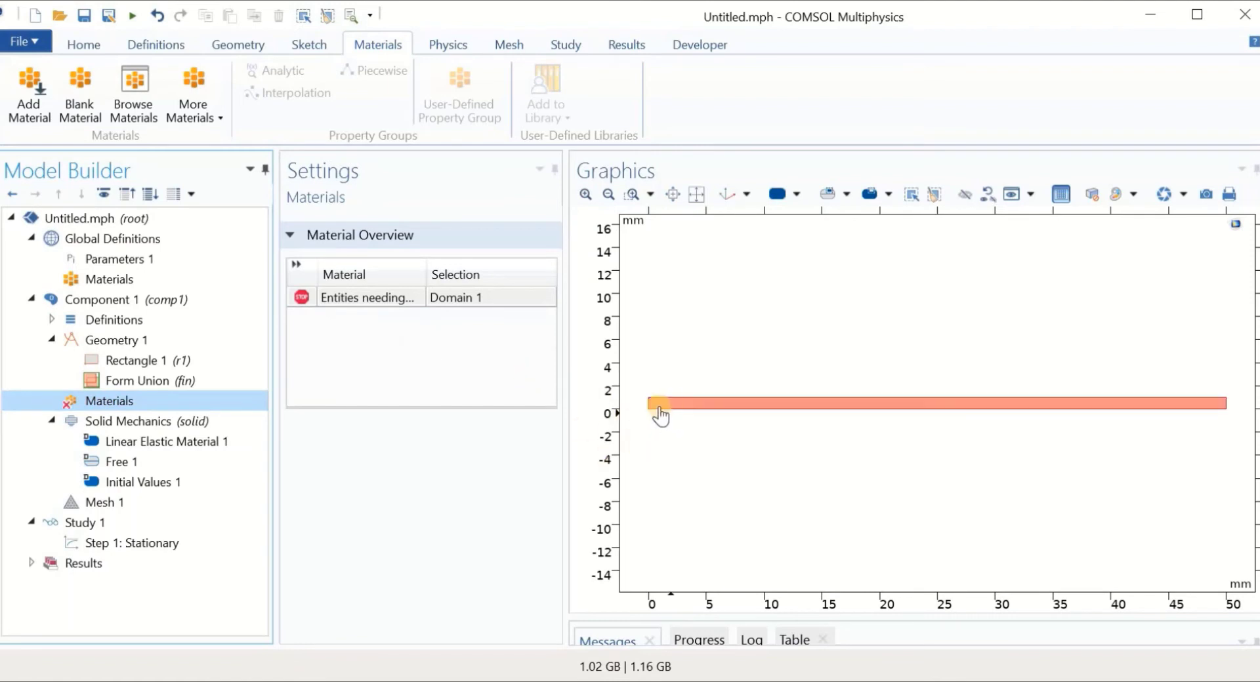
right_click(101, 403)
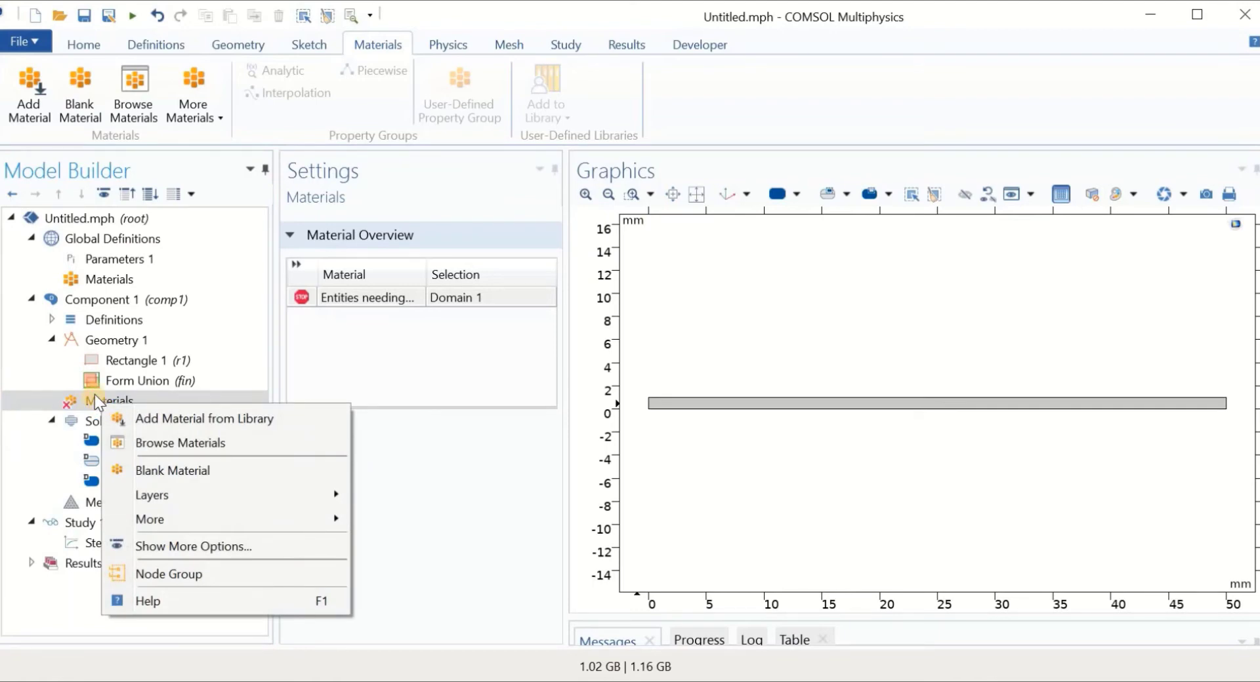
left_click(164, 420)
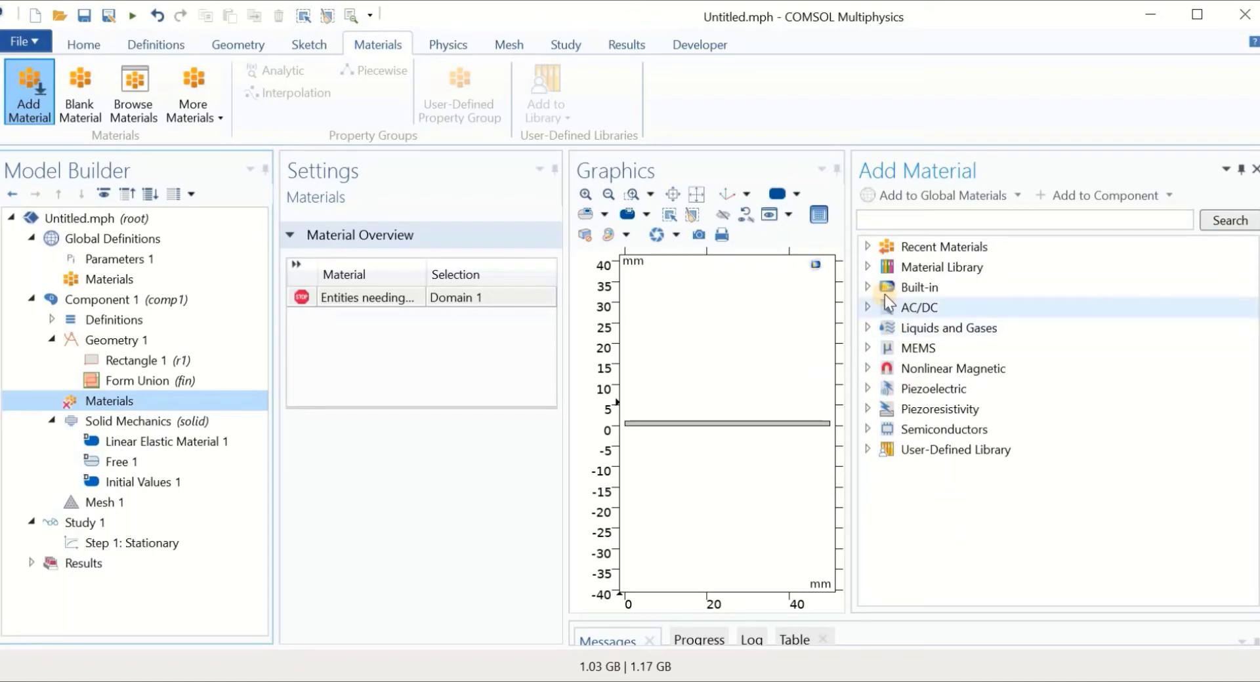
left_click(866, 286)
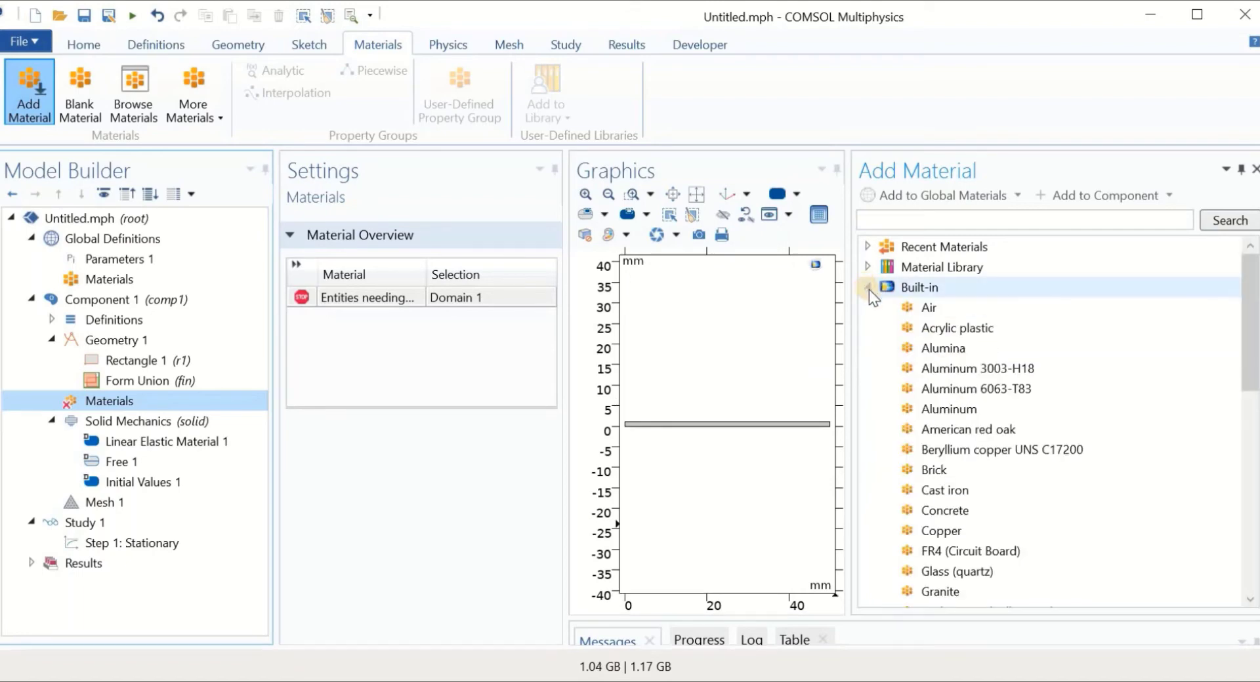
left_click(932, 410)
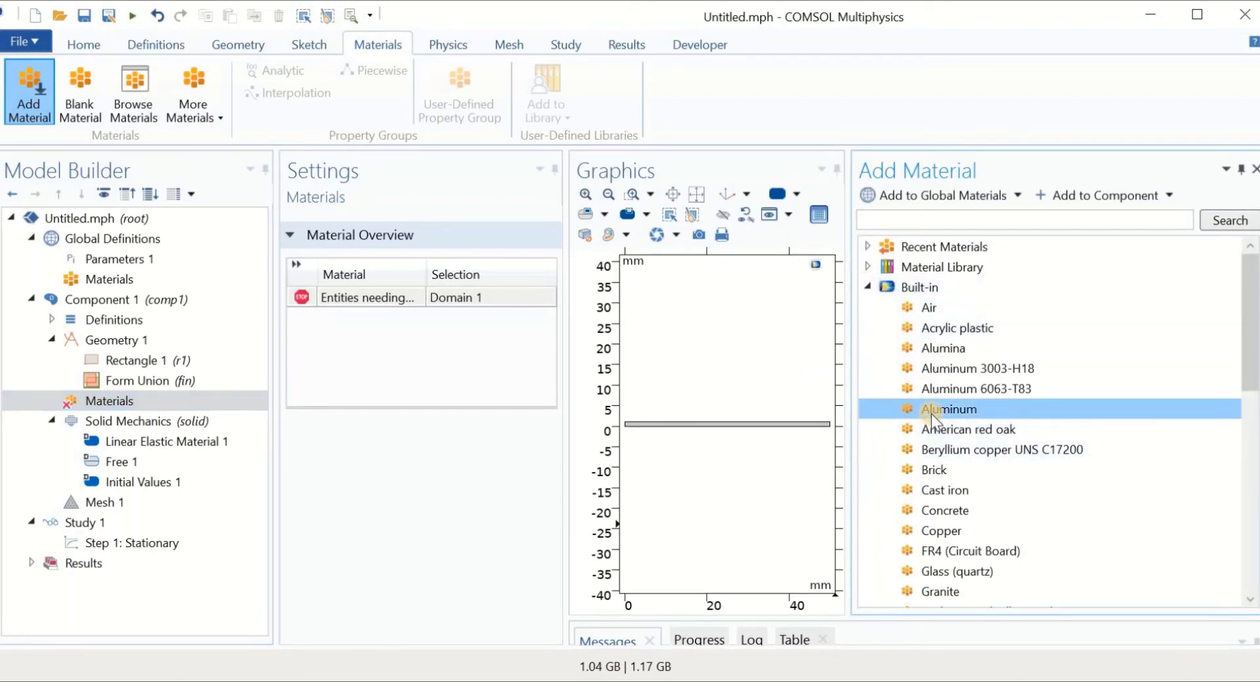
left_click(1102, 197)
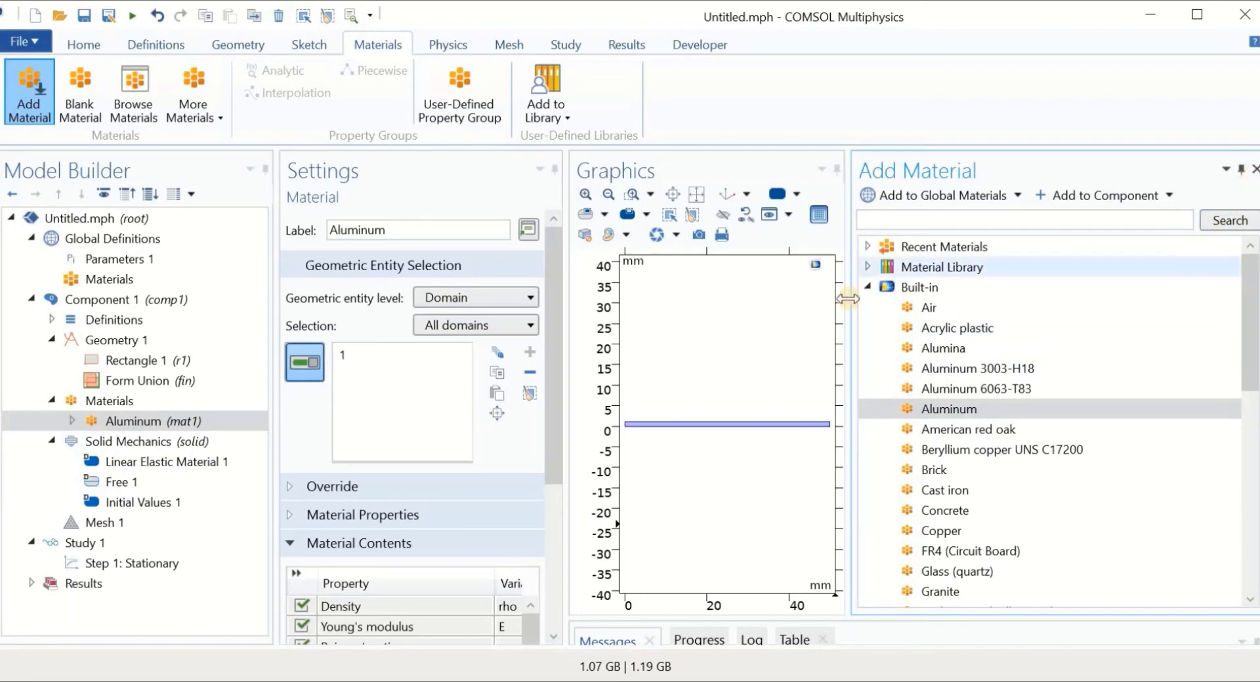
Look through the Piezoelectric materials in the library, then close the material library
left_click(868, 287)
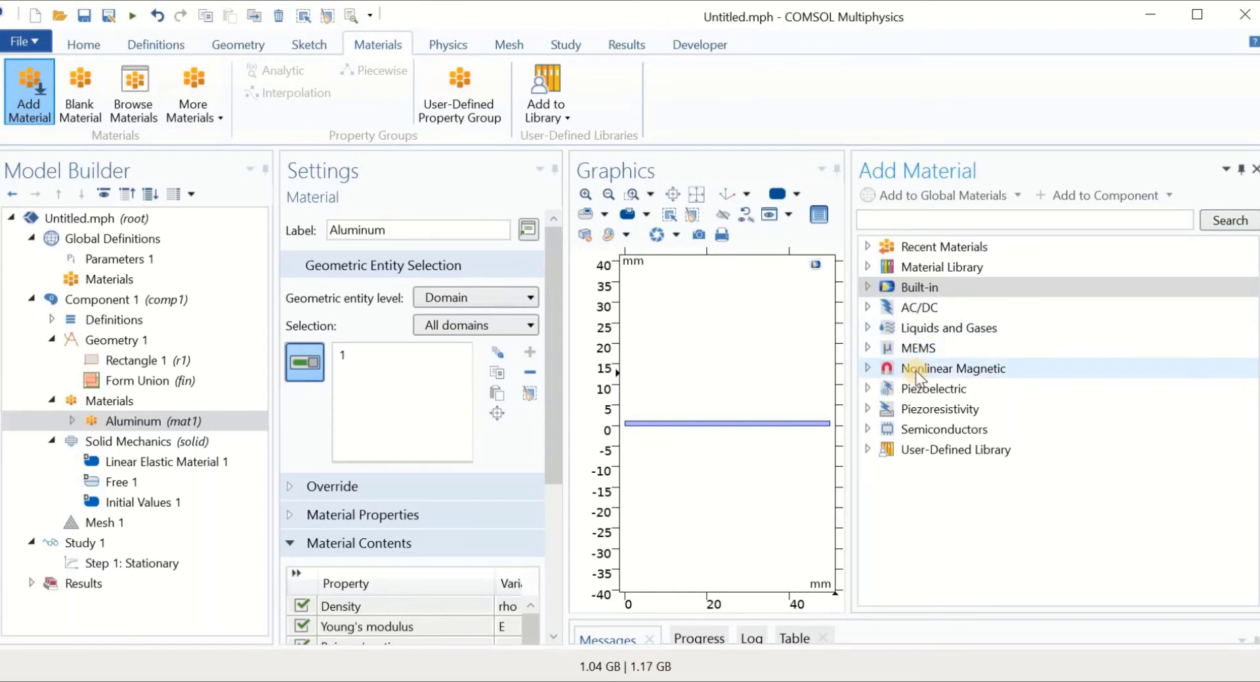
left_click(869, 388)
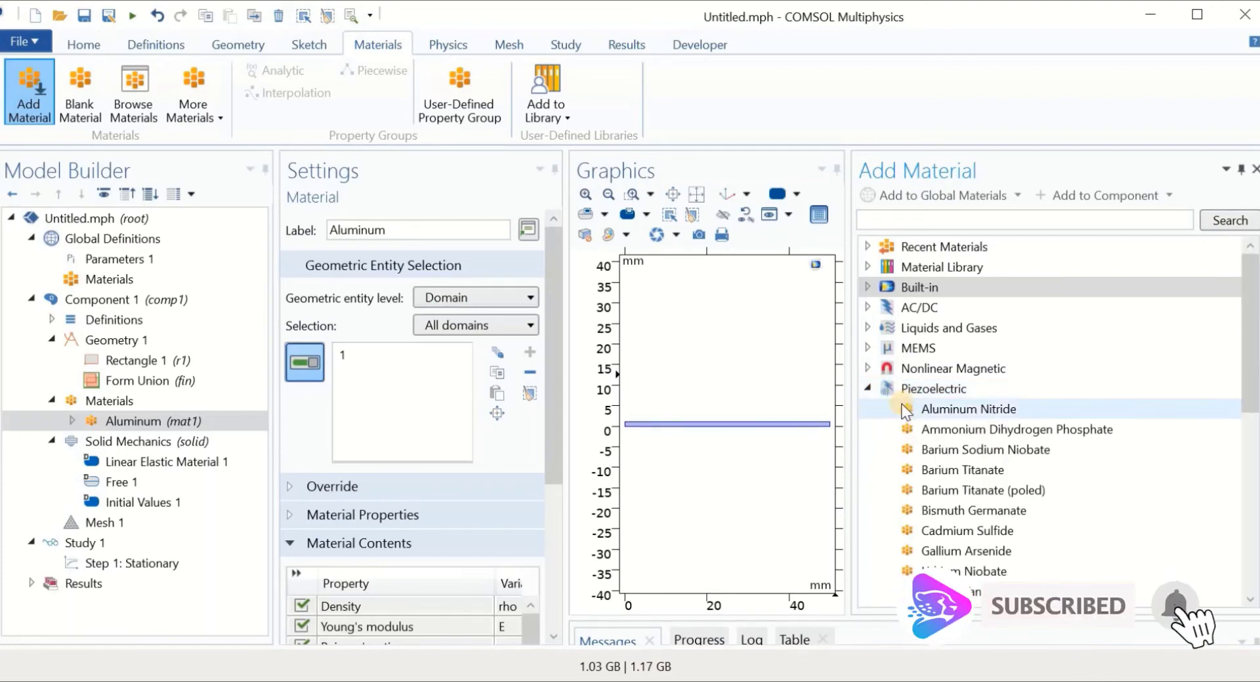
scroll(903, 450, "down", 2)
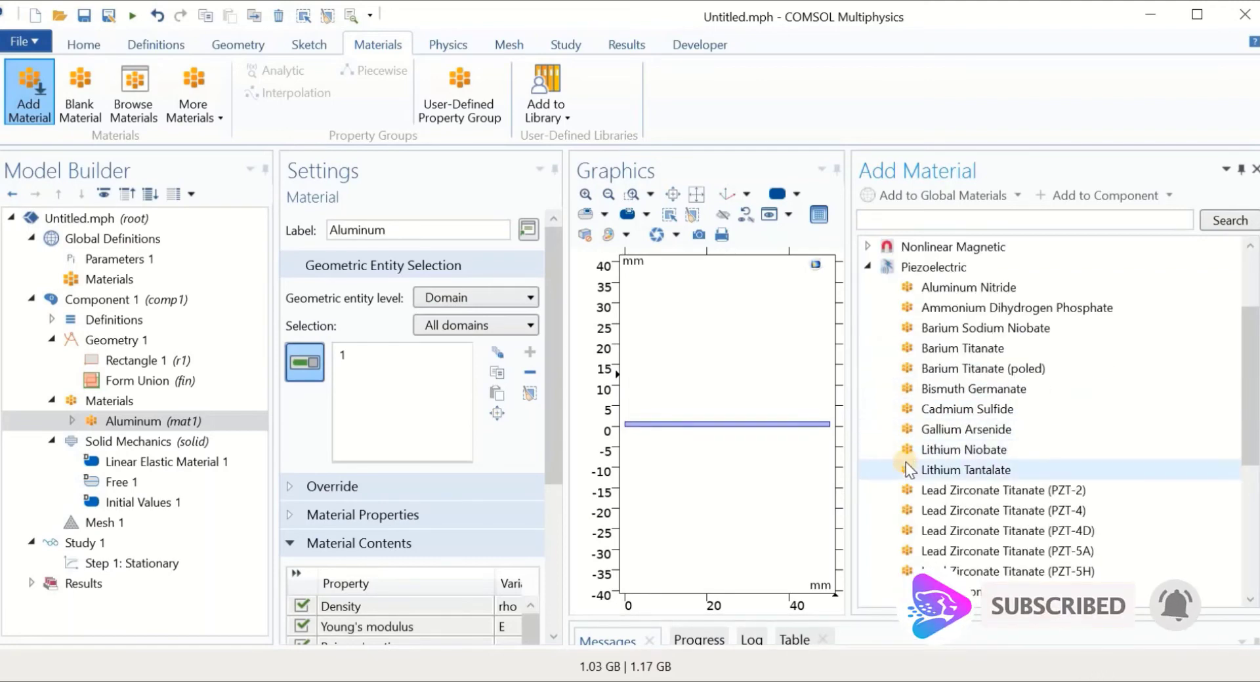
scroll(918, 460, "up", 2)
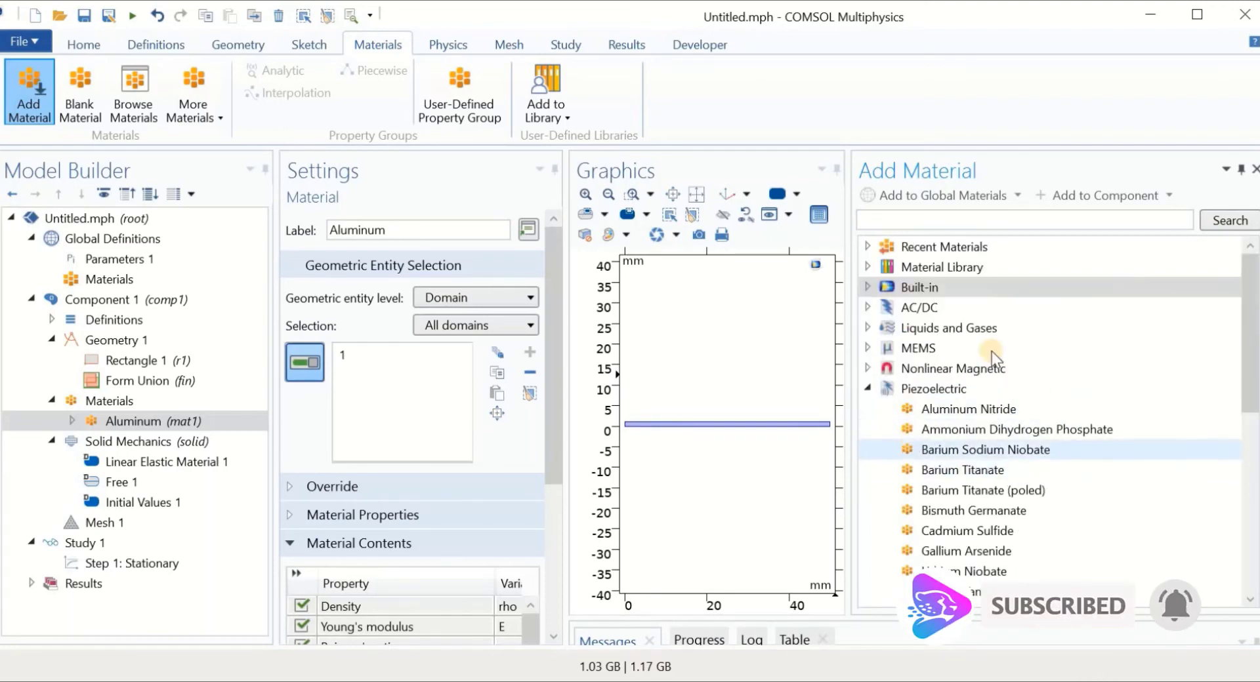
left_click(1254, 169)
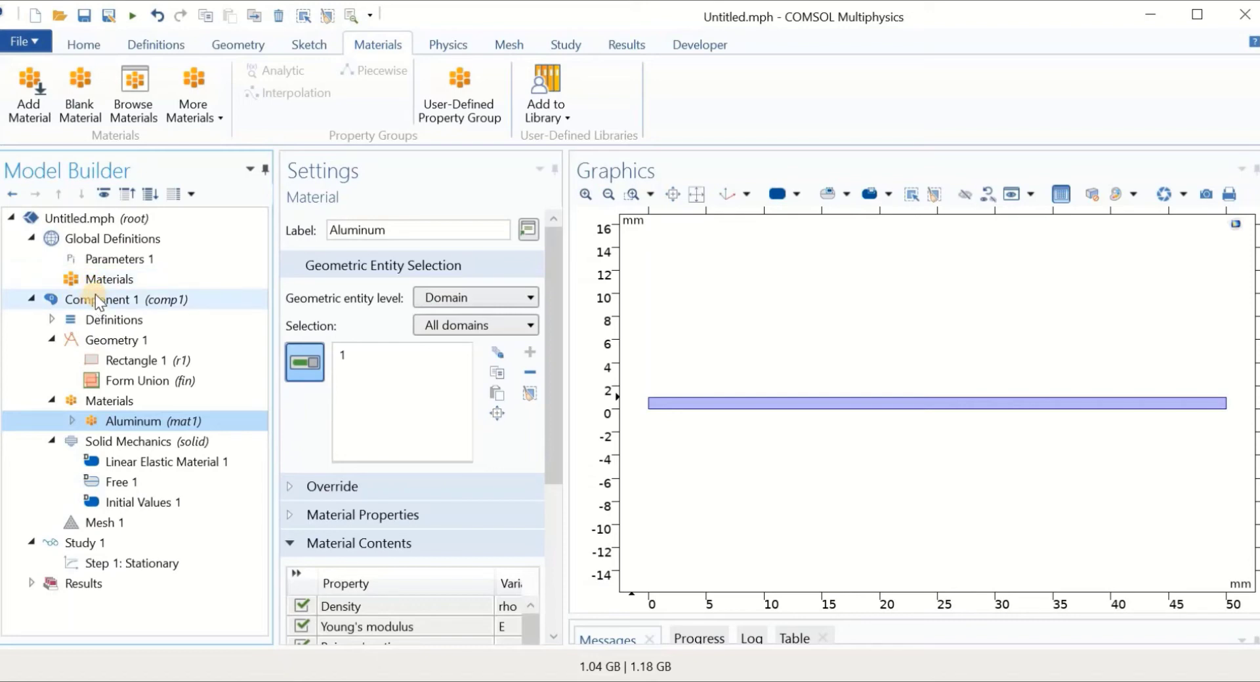
Add a blank material to Component 1, assign it to the beam domain, and widen the settings area
left_click(115, 401)
right_click(116, 397)
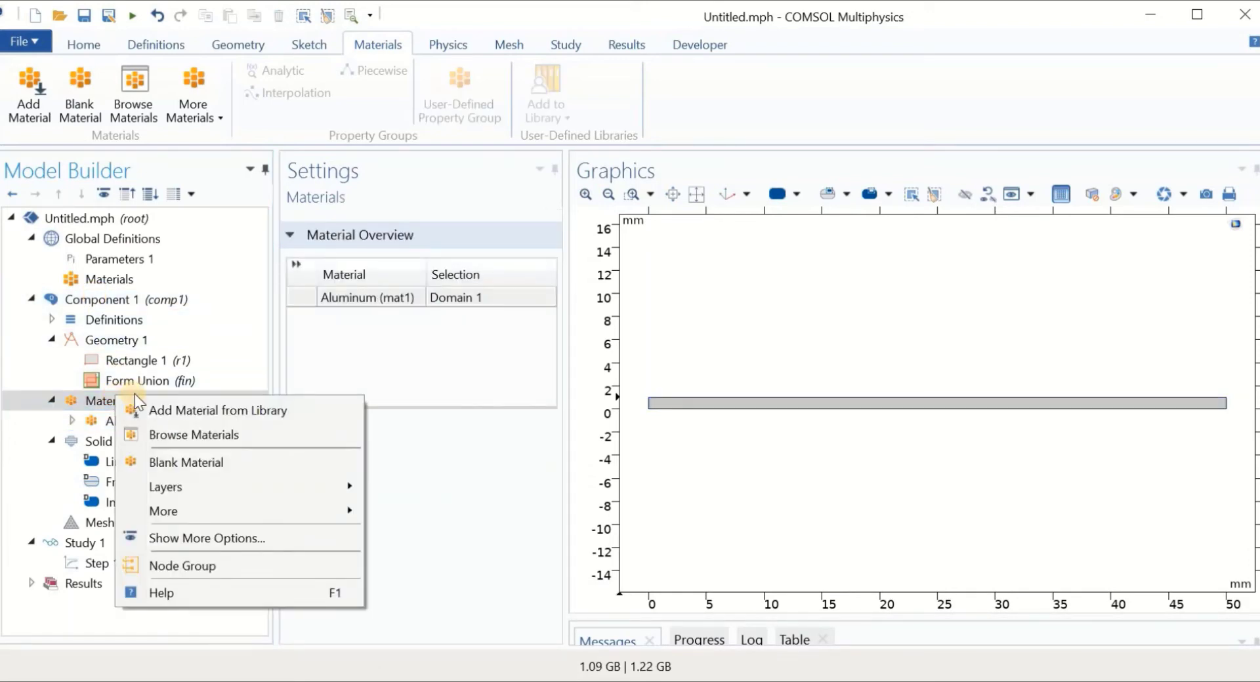
left_click(172, 463)
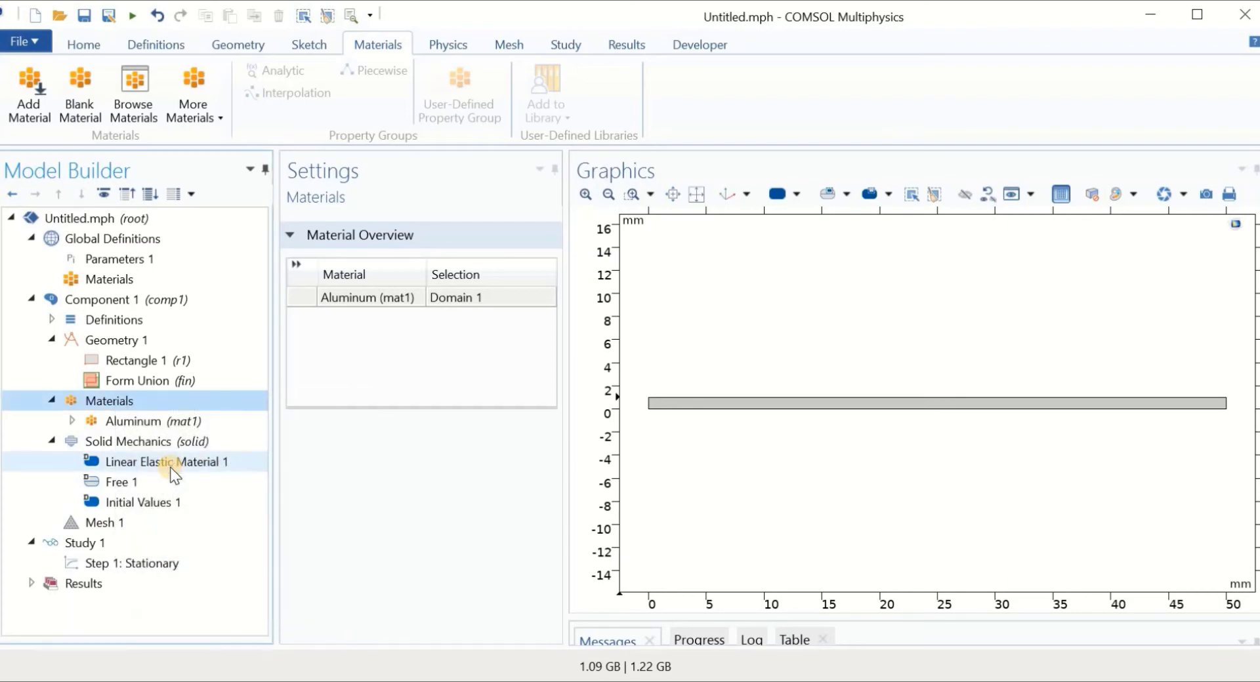
scroll(557, 438, "down", 1)
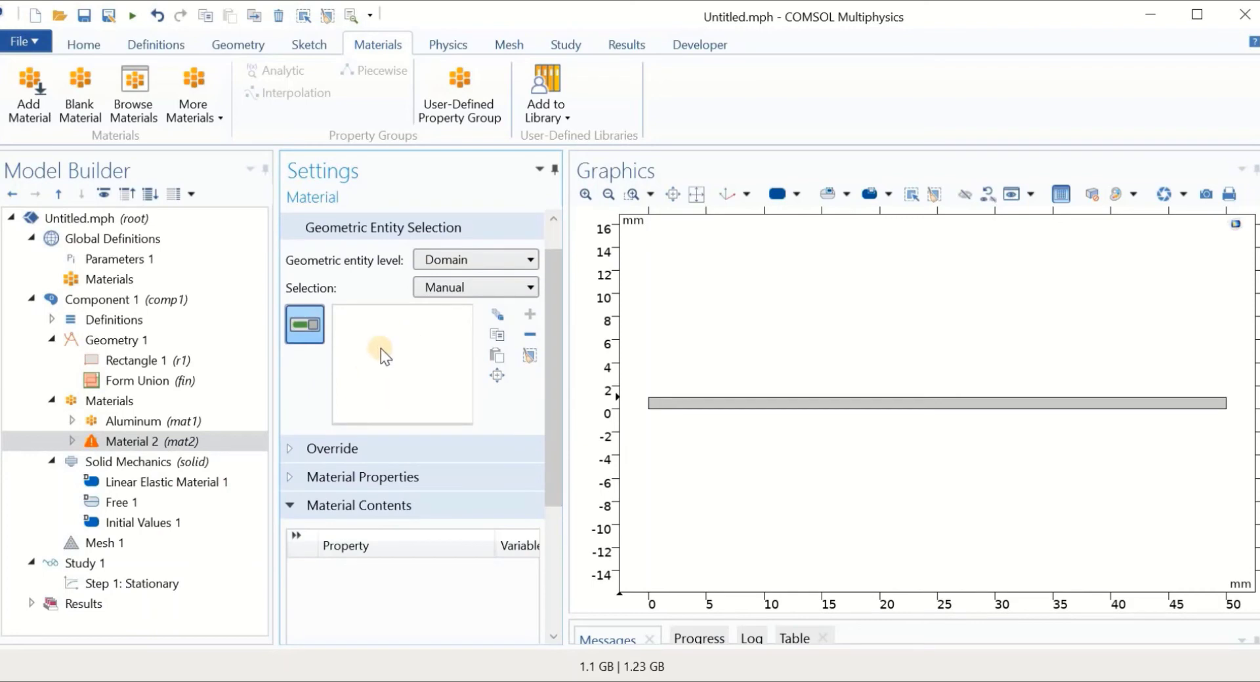
left_click(671, 404)
left_click_drag(565, 451, 655, 456)
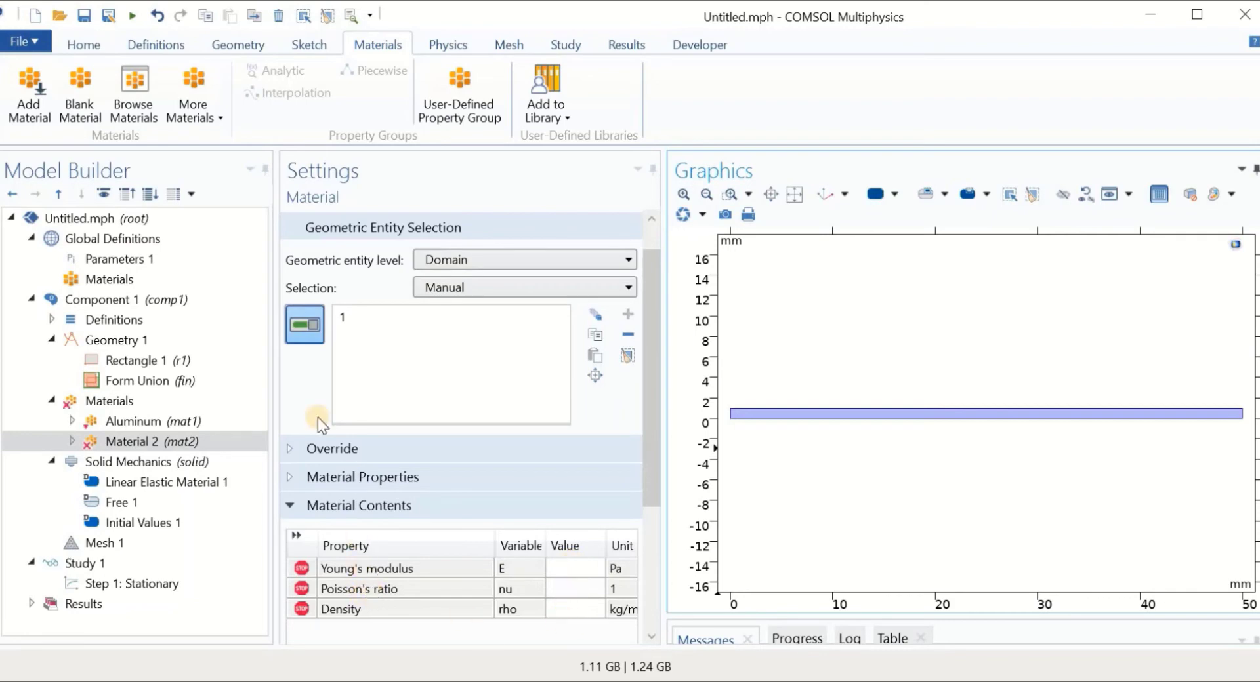
Check Aluminum's domain selection against the blank material's, and disable the blank Material 2
left_click(155, 423)
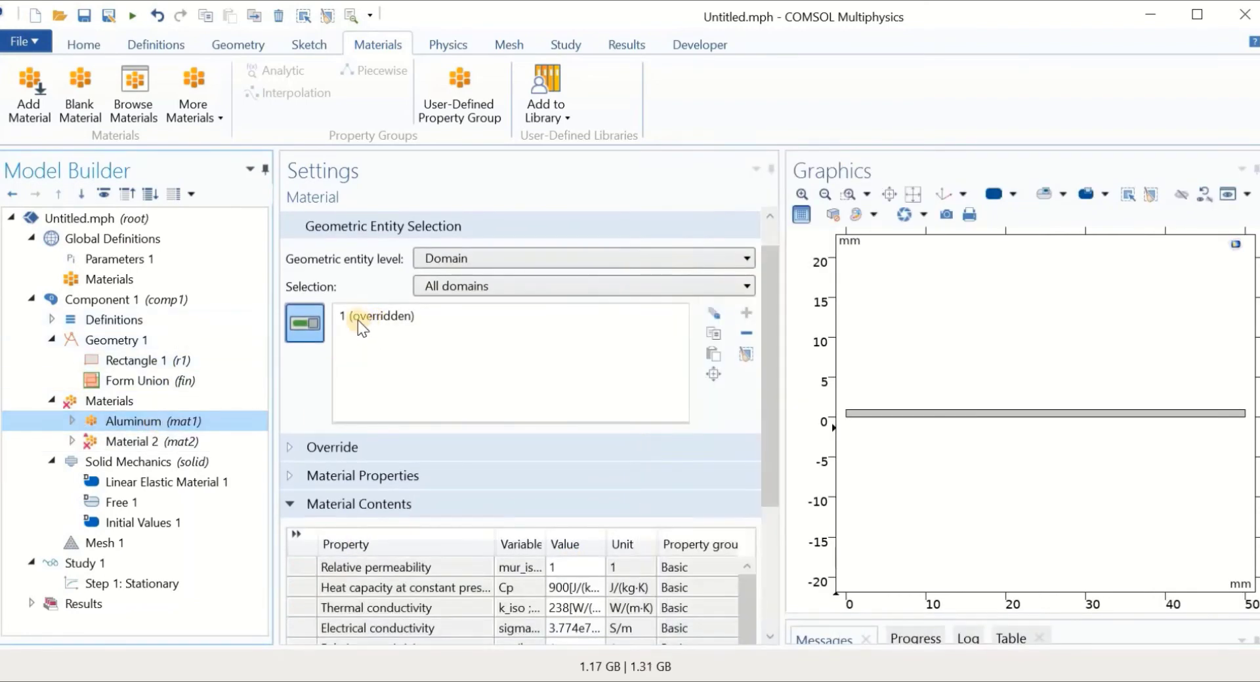
left_click(126, 443)
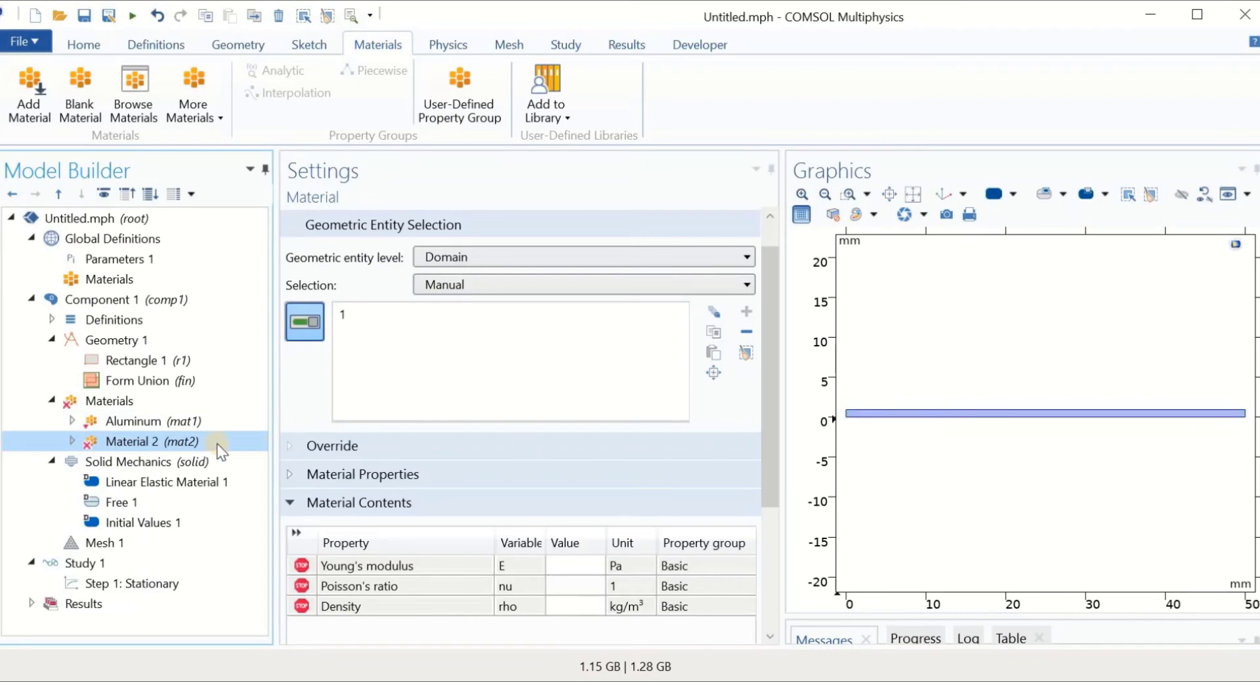
left_click(158, 443)
right_click(157, 443)
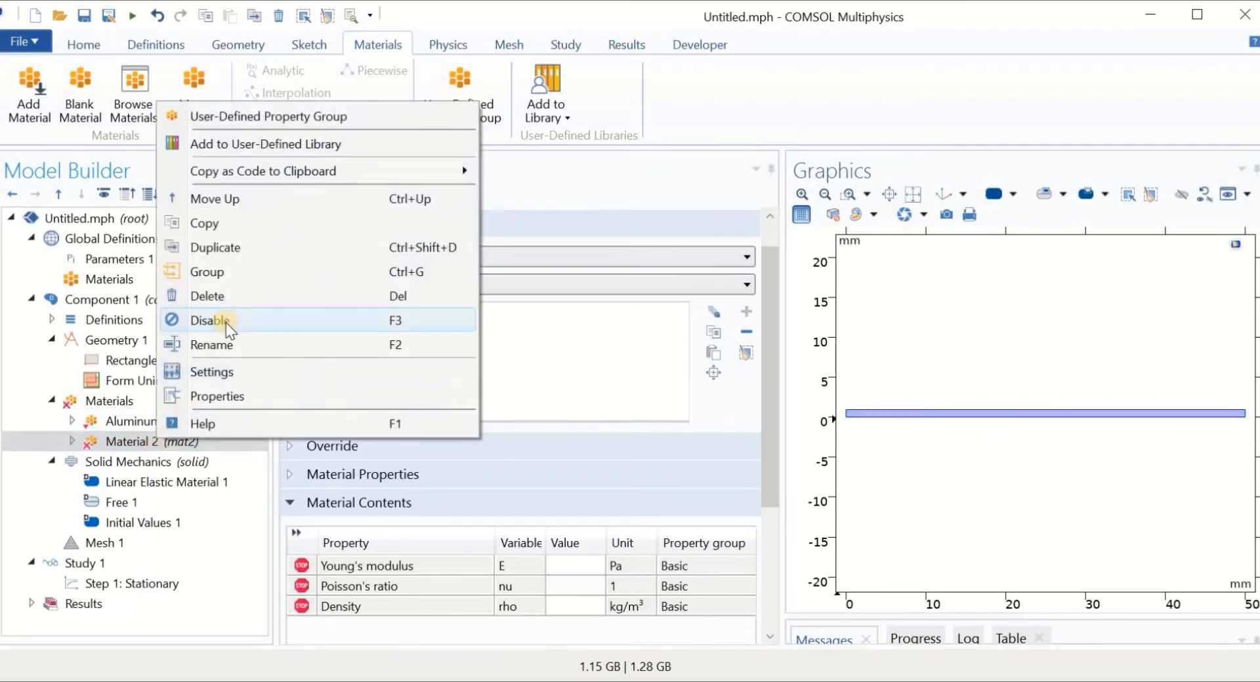
left_click(226, 321)
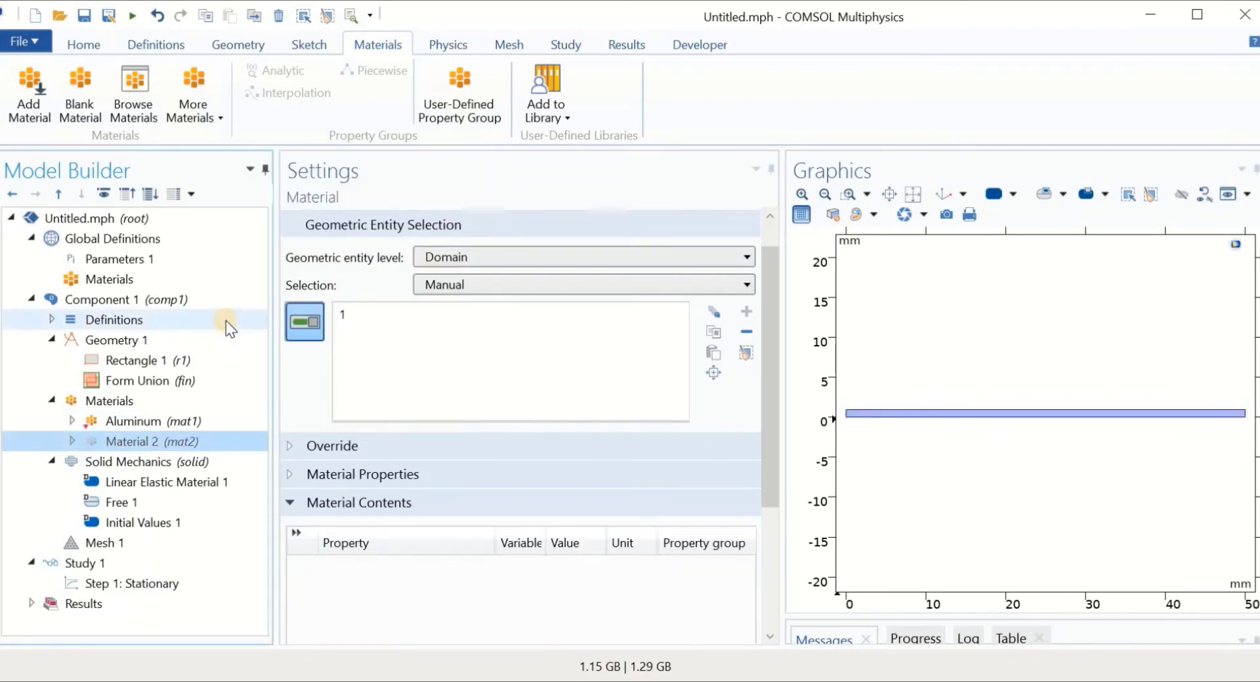
Toggle the beam domain in Aluminum's selection and review the properties in its material contents
left_click(145, 422)
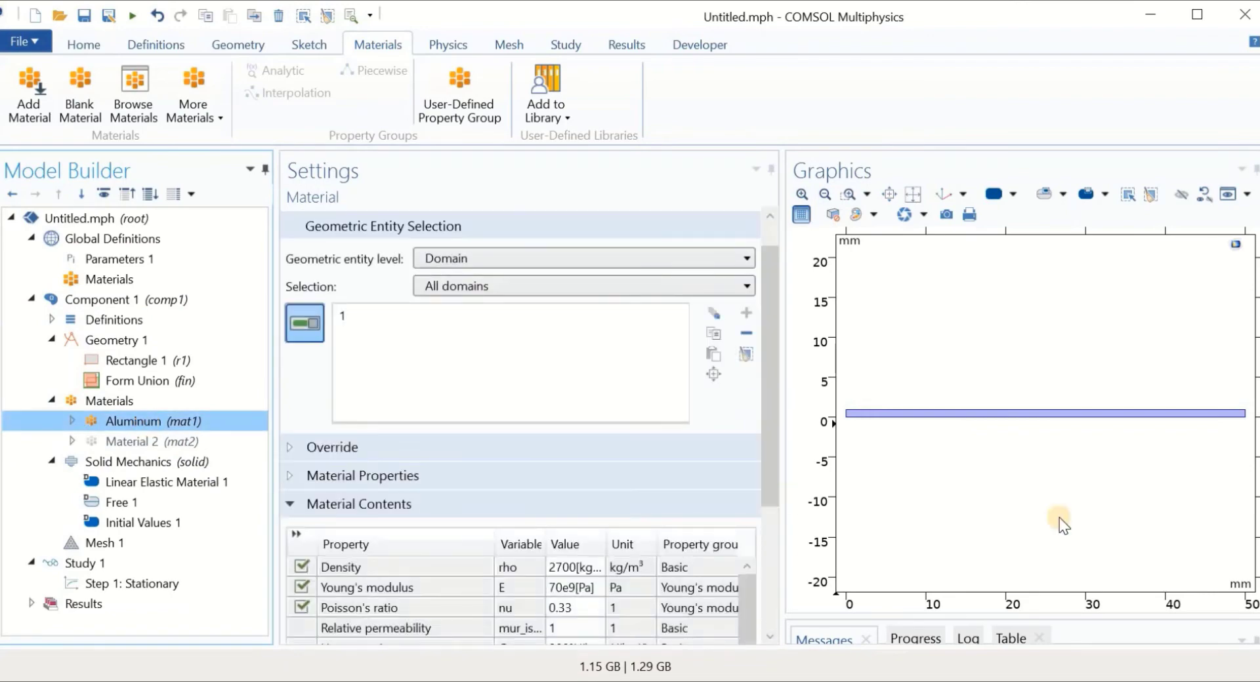
left_click(939, 417)
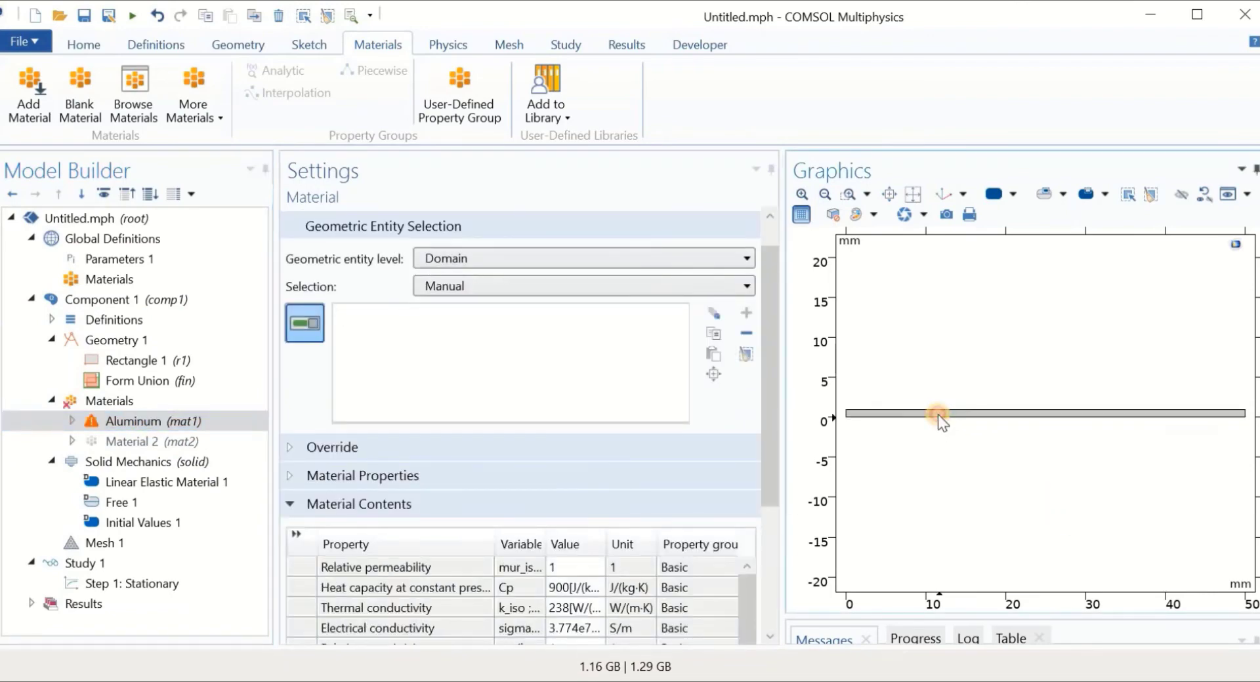
scroll(360, 403, "down", 3)
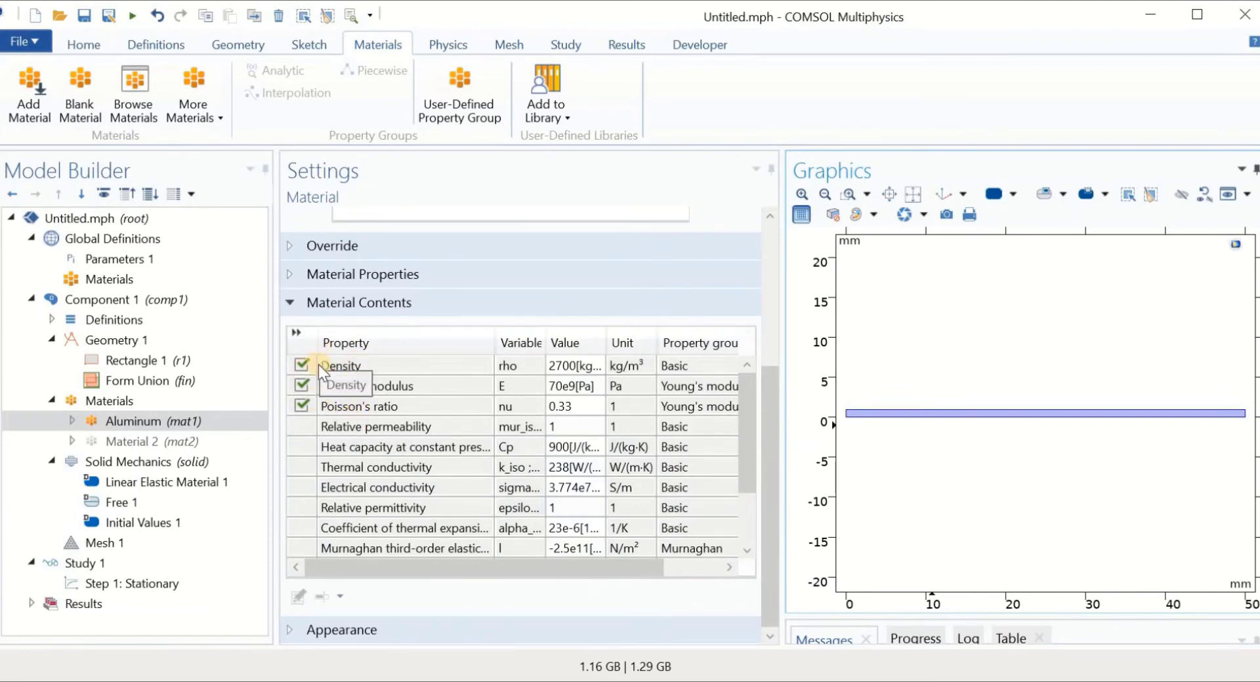
scroll(403, 546, "down", 2)
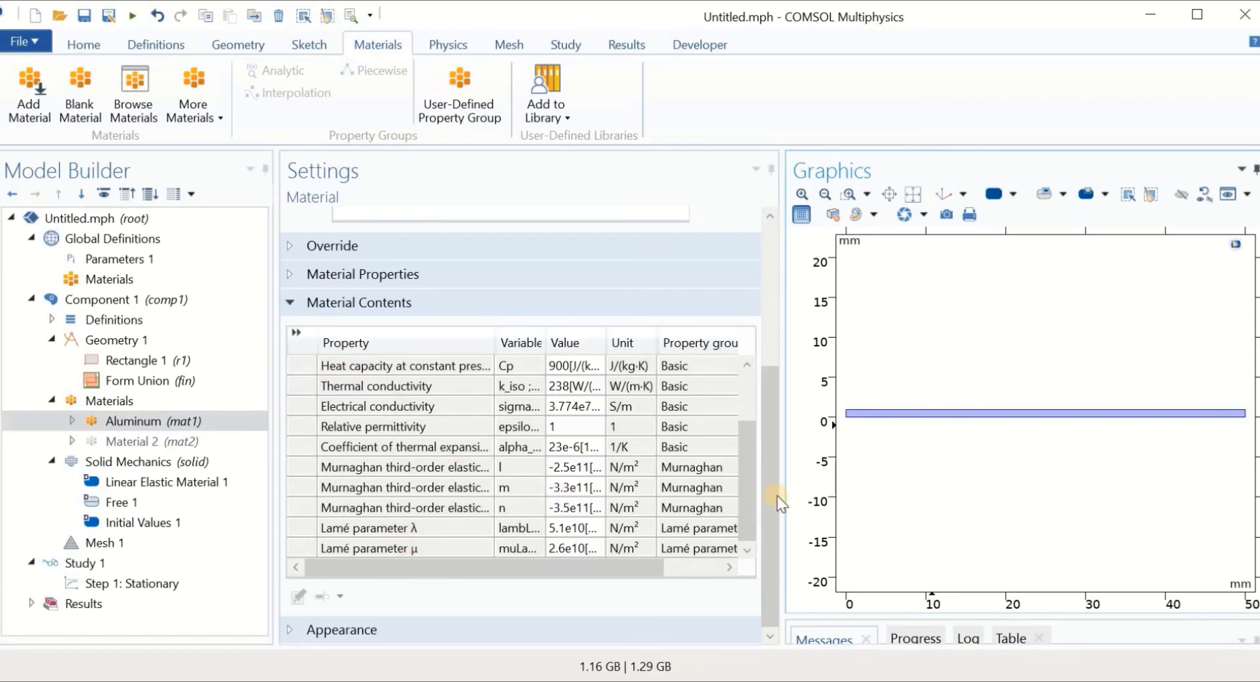
left_click_drag(741, 487, 741, 446)
scroll(742, 444, "up", 1)
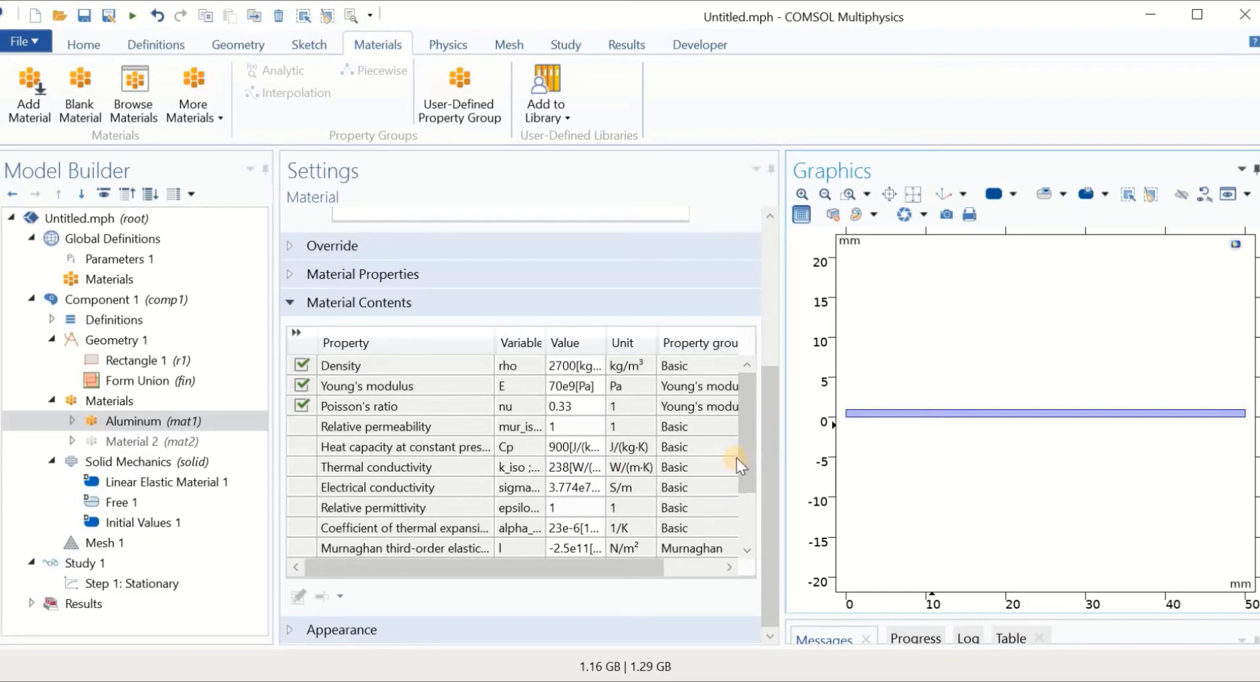
Delete the disabled blank Material 2 from the component's materials
left_click(107, 445)
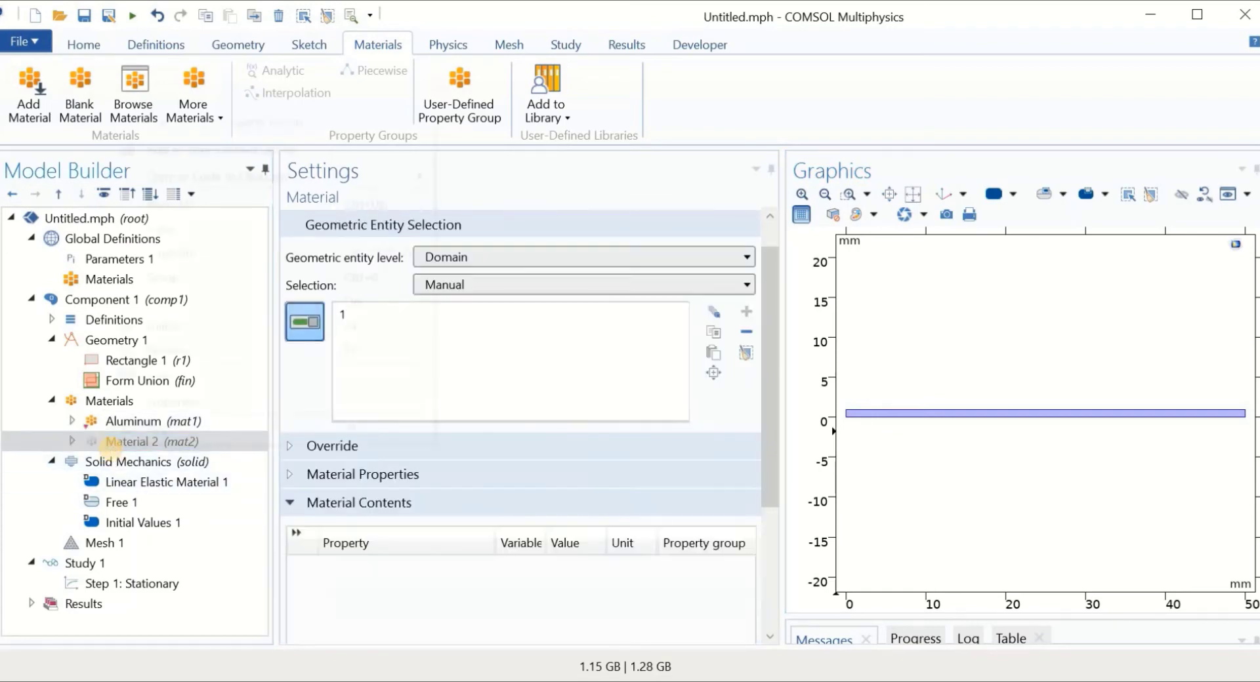
right_click(110, 445)
left_click(161, 301)
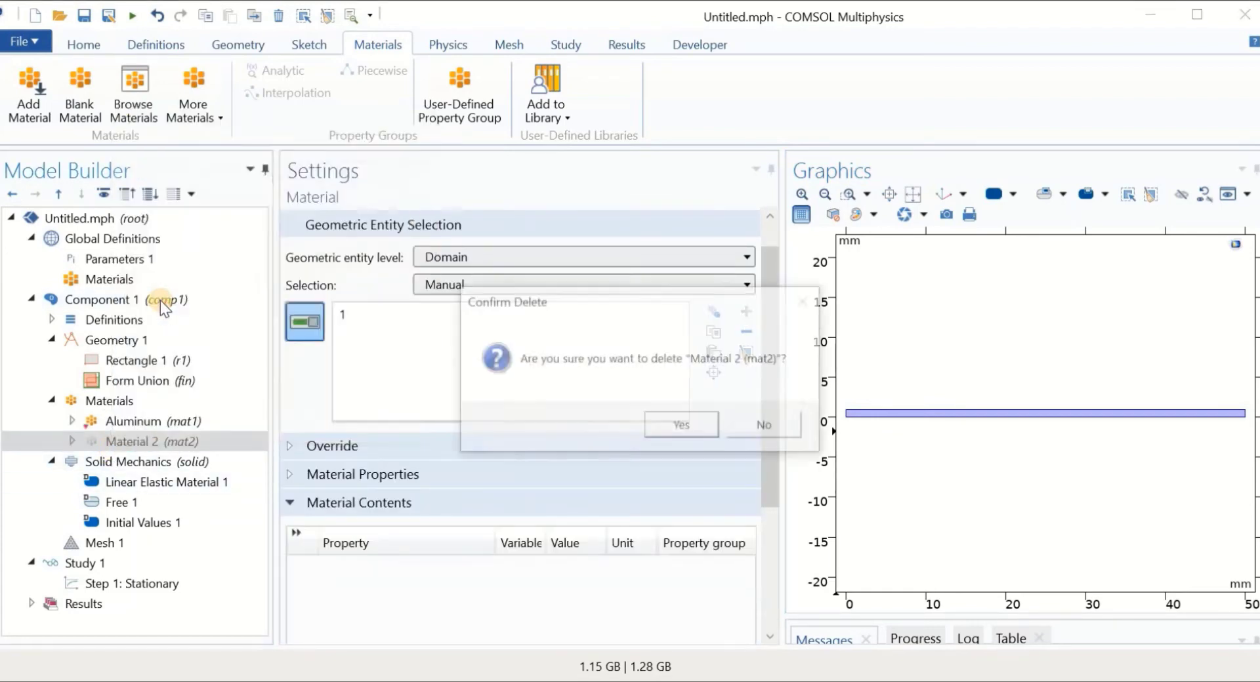
left_click(684, 427)
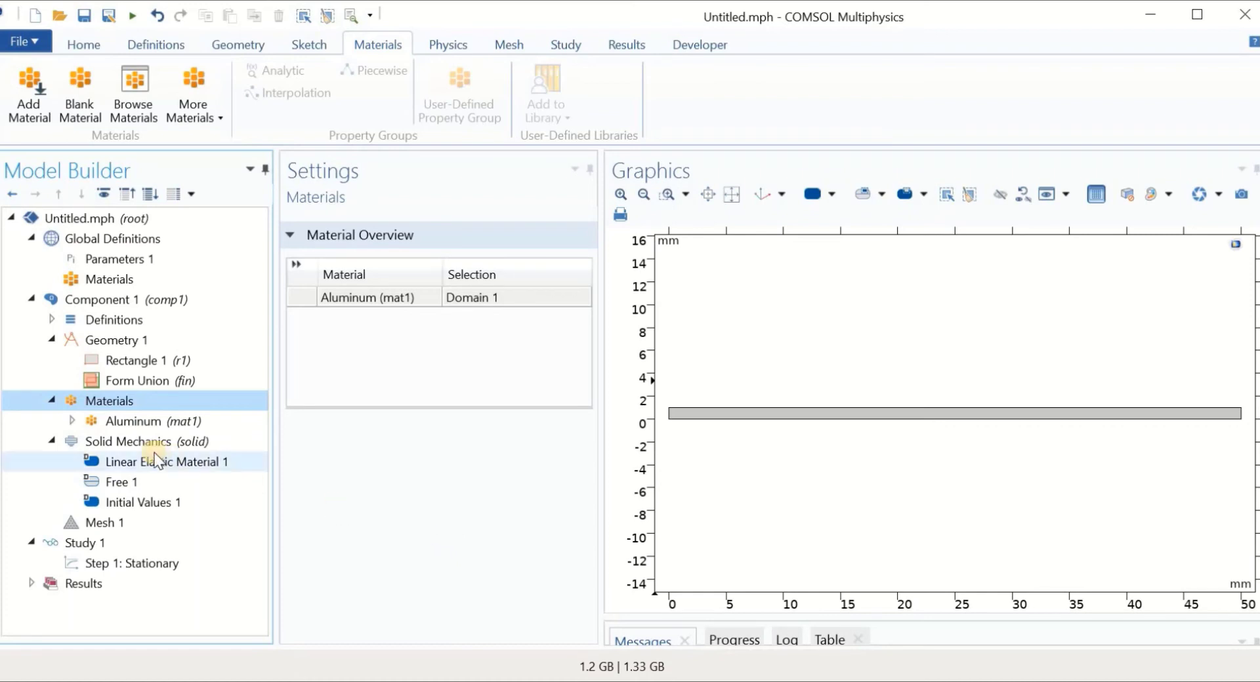
Review the Solid Mechanics interface's domain selection, governing equation and available 2D approximation options
left_click(121, 442)
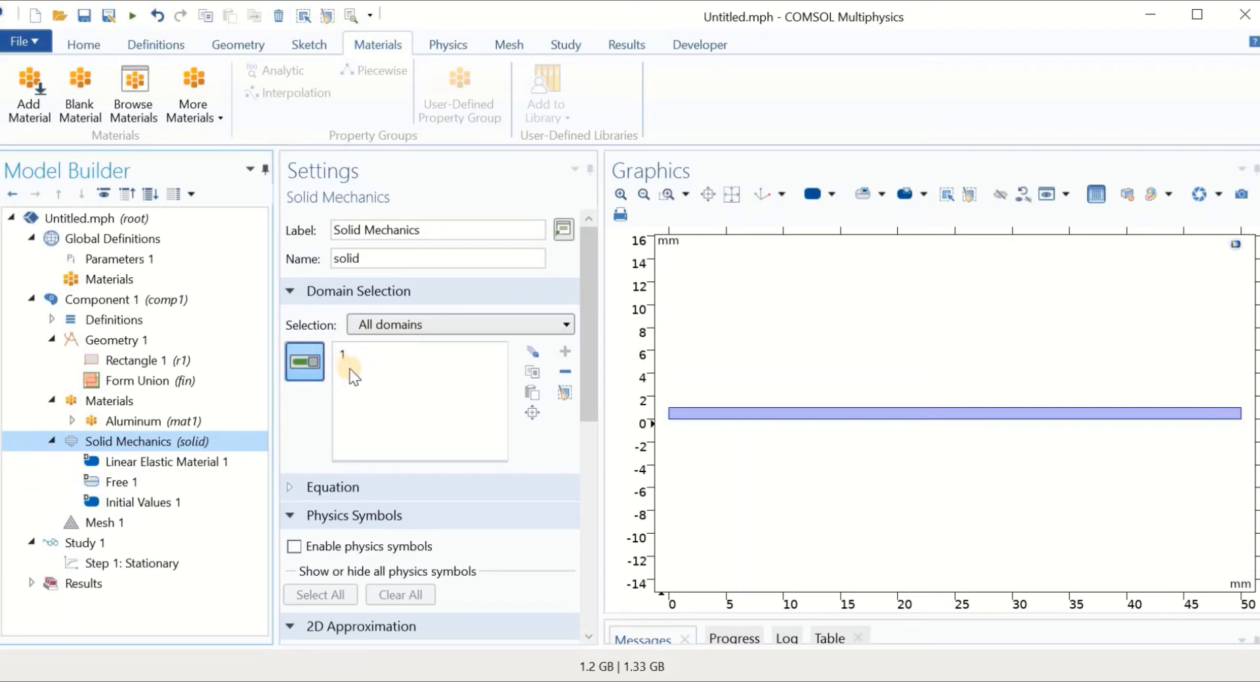
scroll(600, 393, "down", 3)
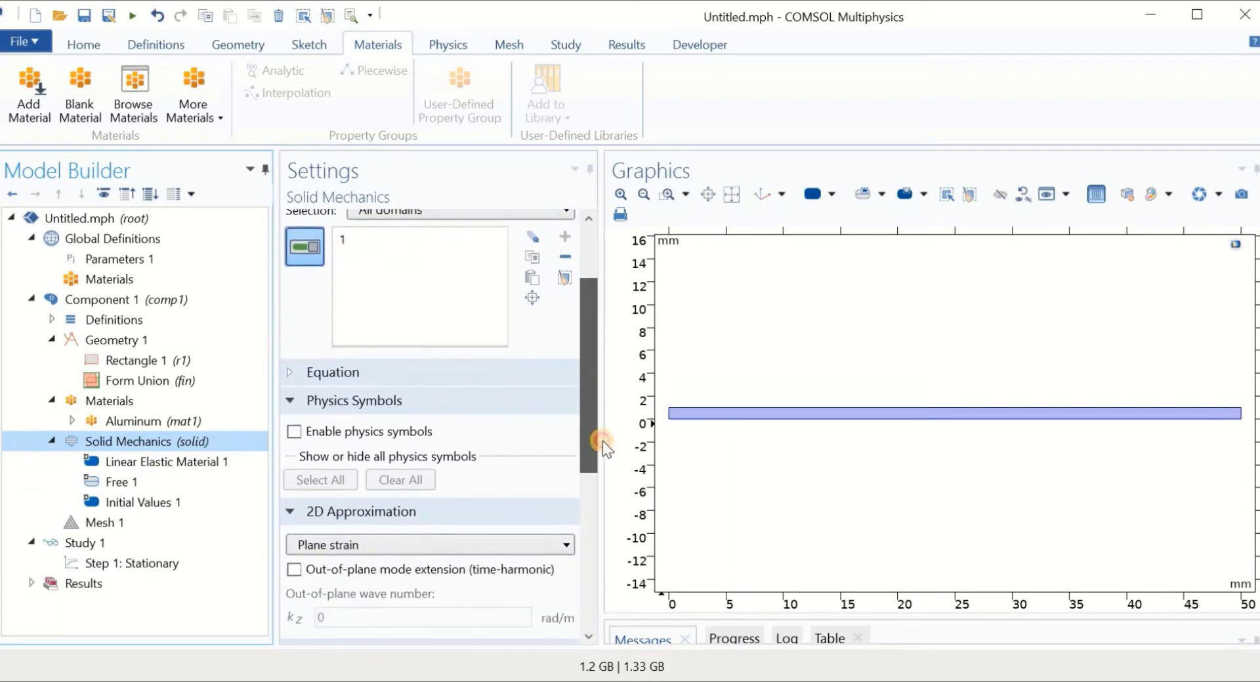
scroll(608, 454, "up", 1)
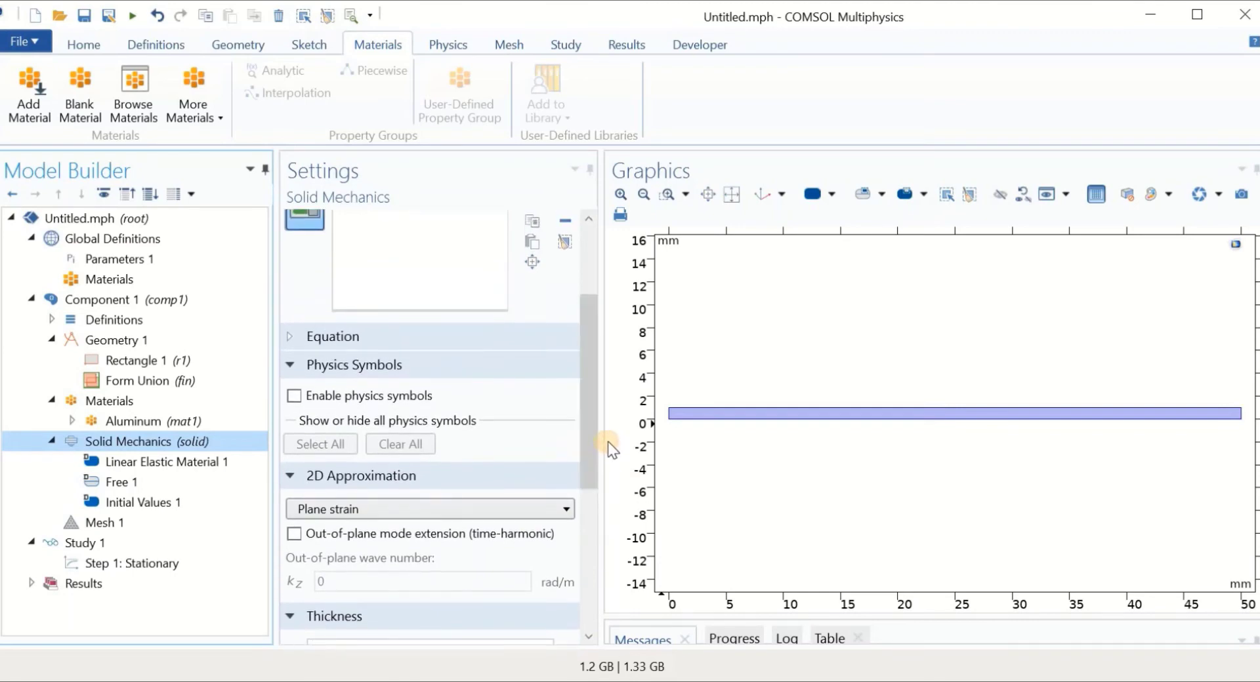
left_click(294, 336)
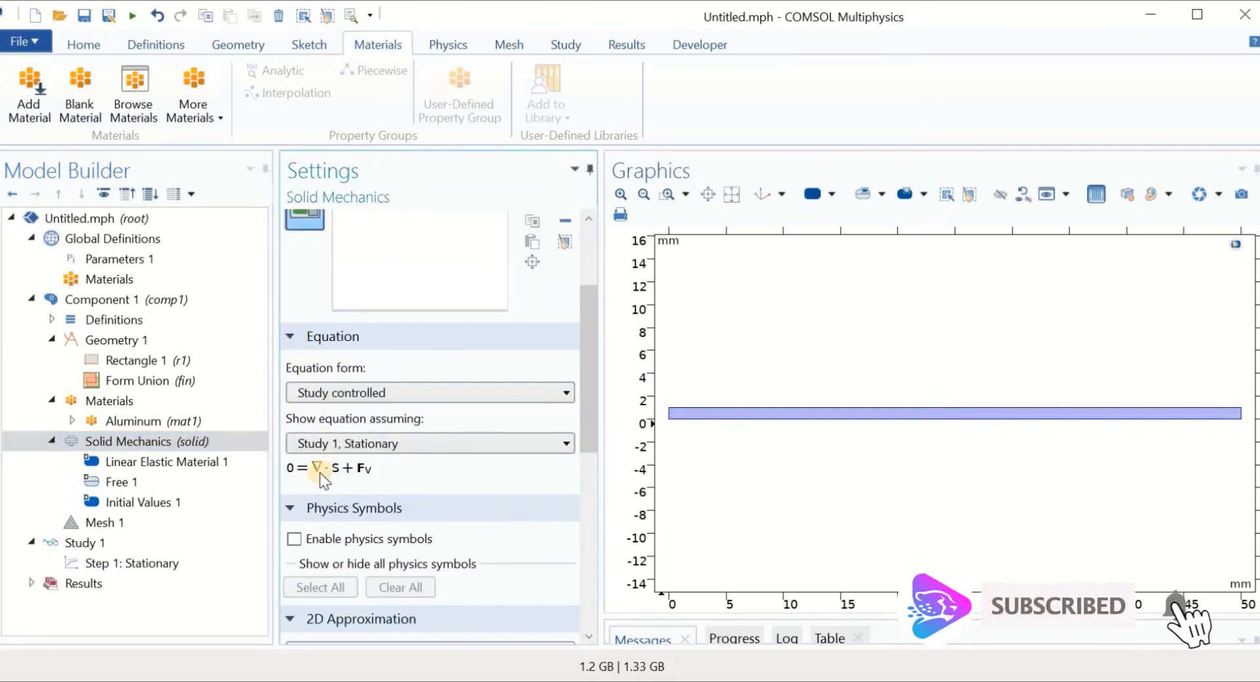
left_click(290, 332)
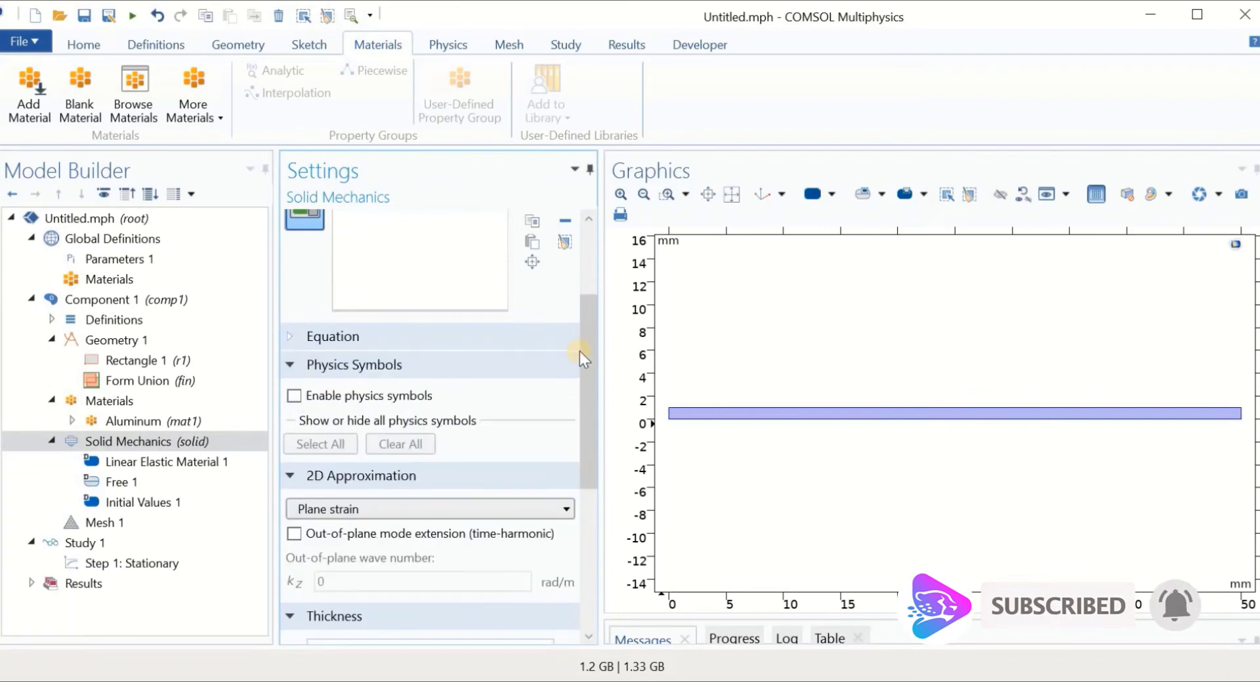
left_click_drag(599, 380, 600, 423)
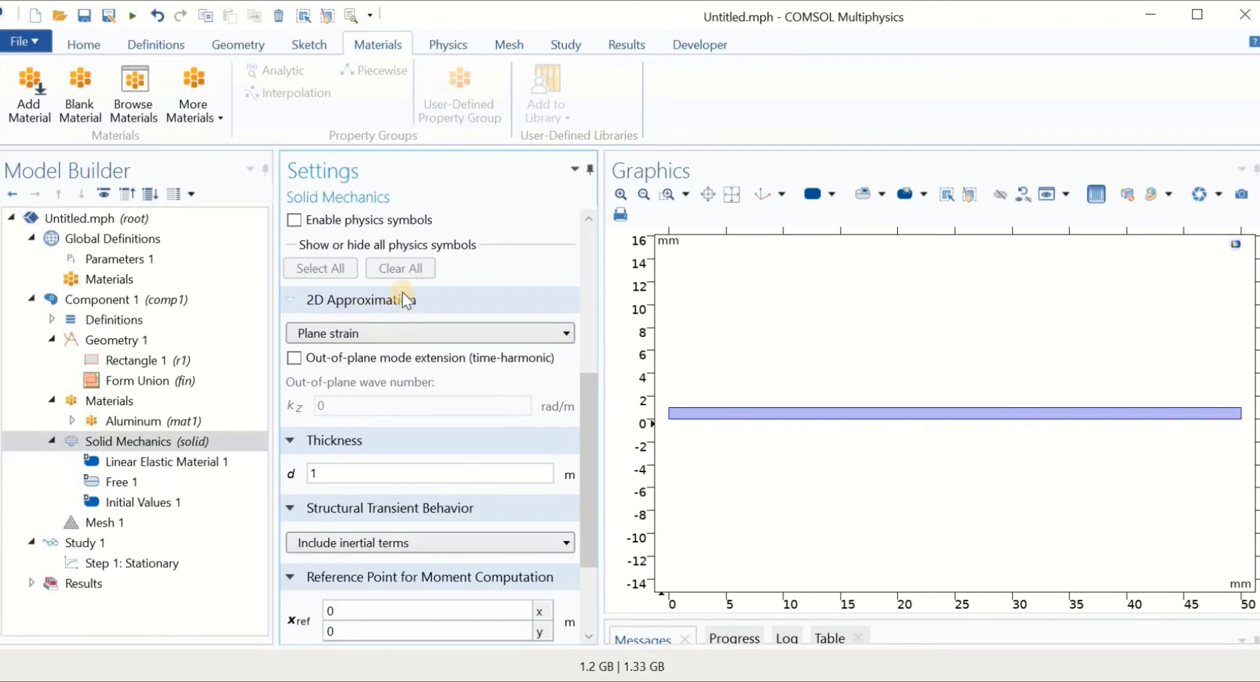
left_click(390, 334)
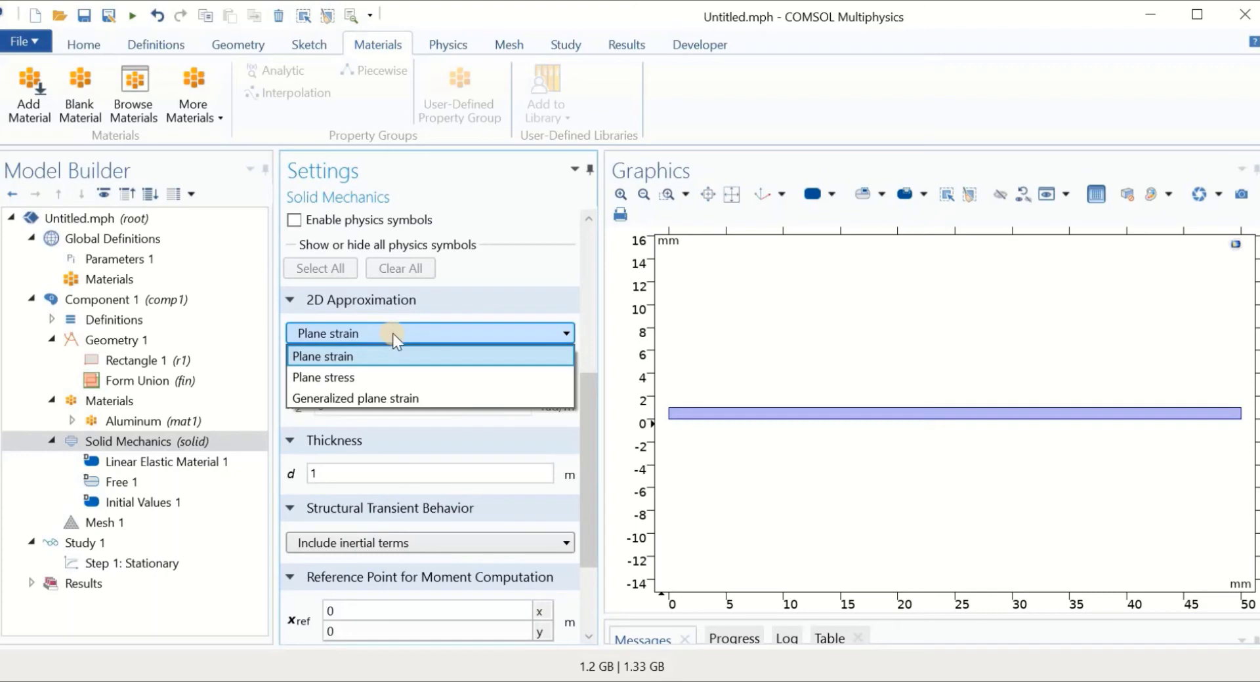
left_click(393, 334)
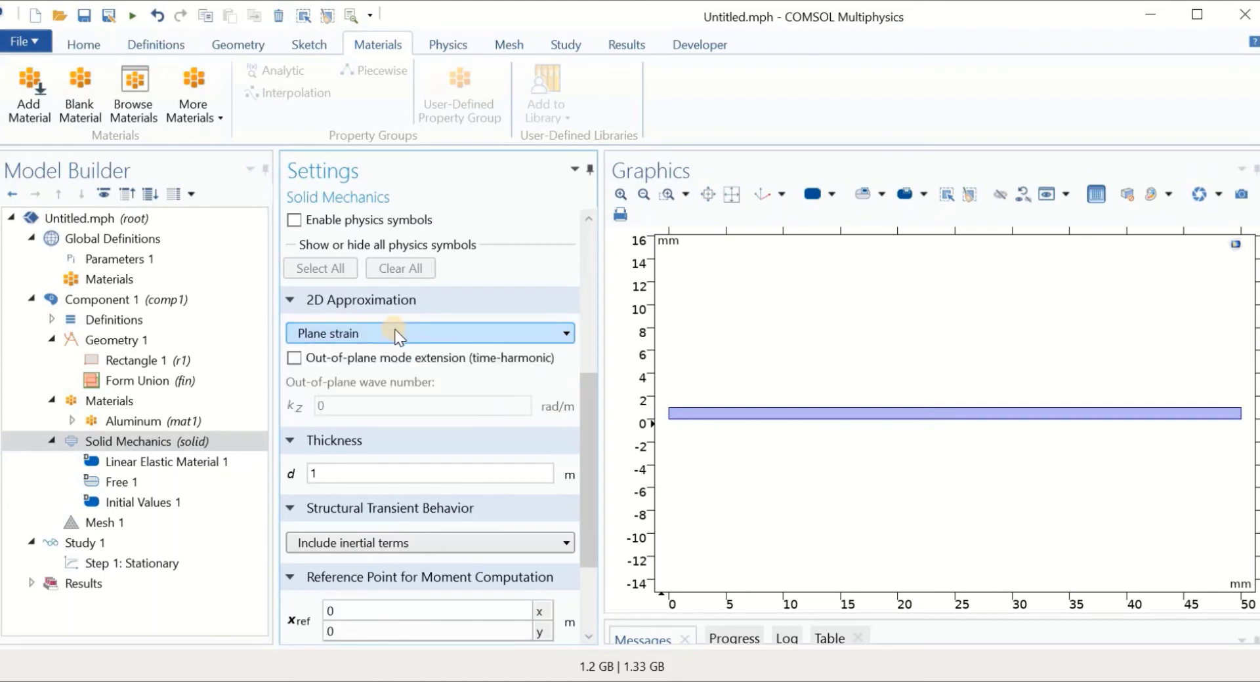
Set the Solid Mechanics out-of-plane thickness d to 0.01 m and look through the remaining interface settings
scroll(593, 420, "down", 1)
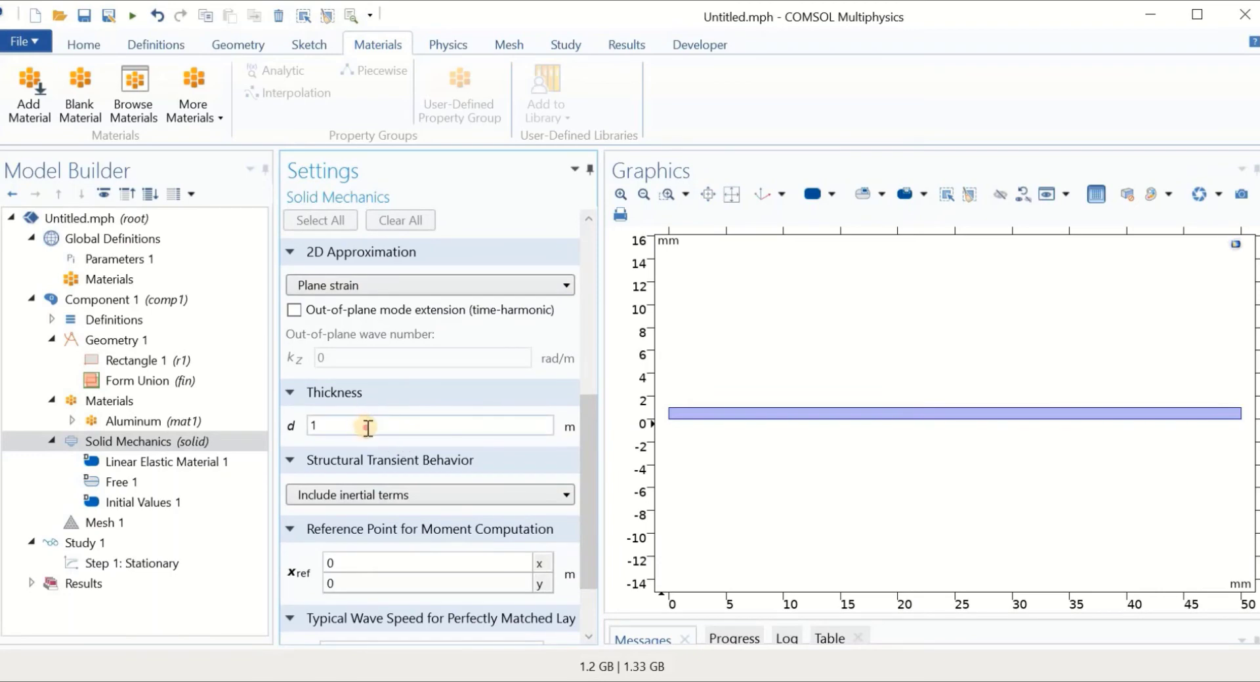
left_click(315, 424)
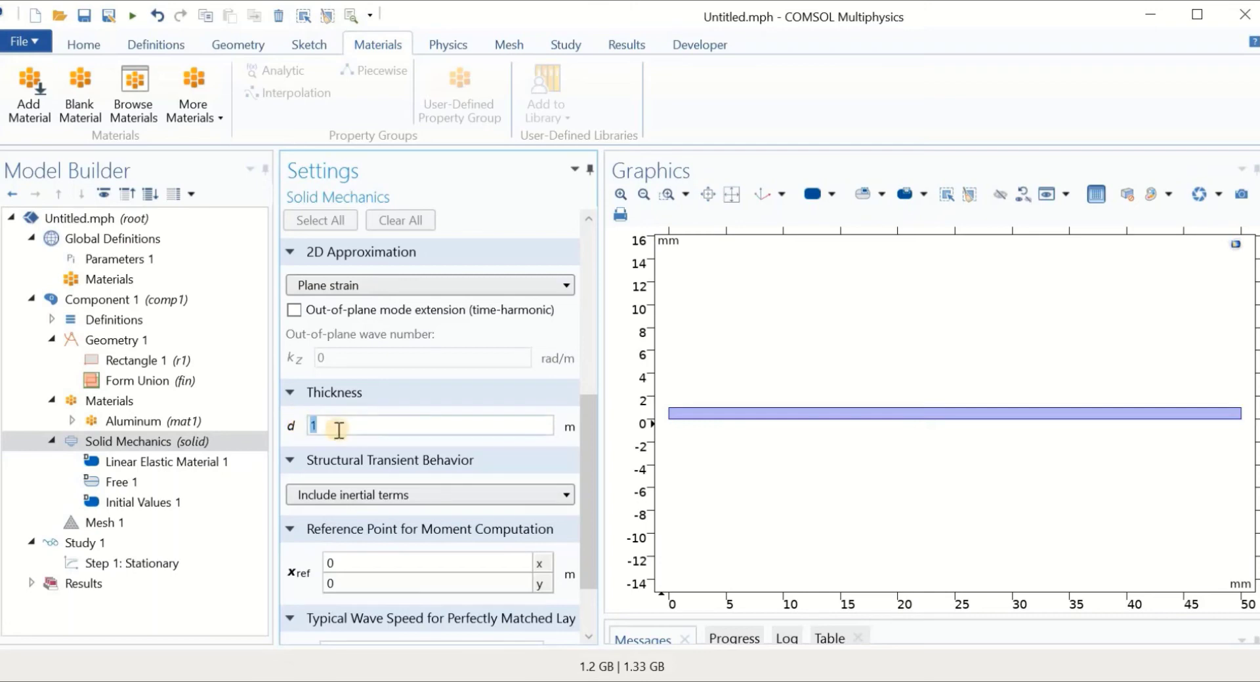
type("0.01")
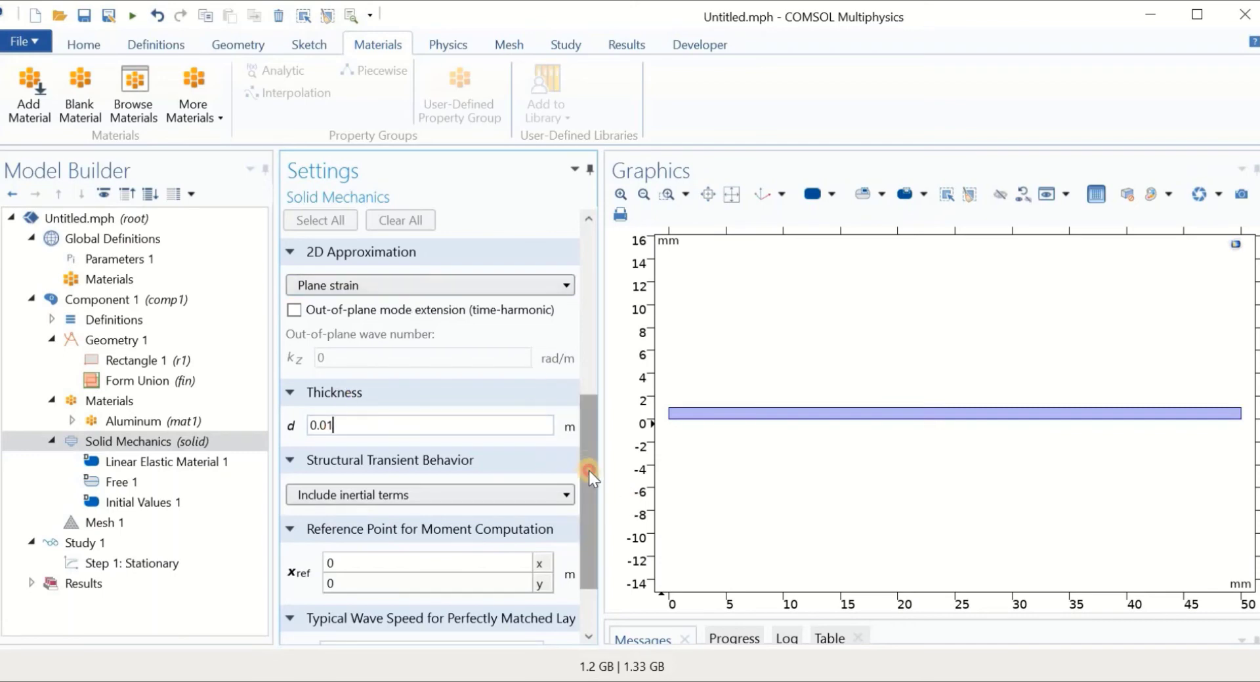
scroll(589, 475, "down", 3)
scroll(600, 509, "down", 2)
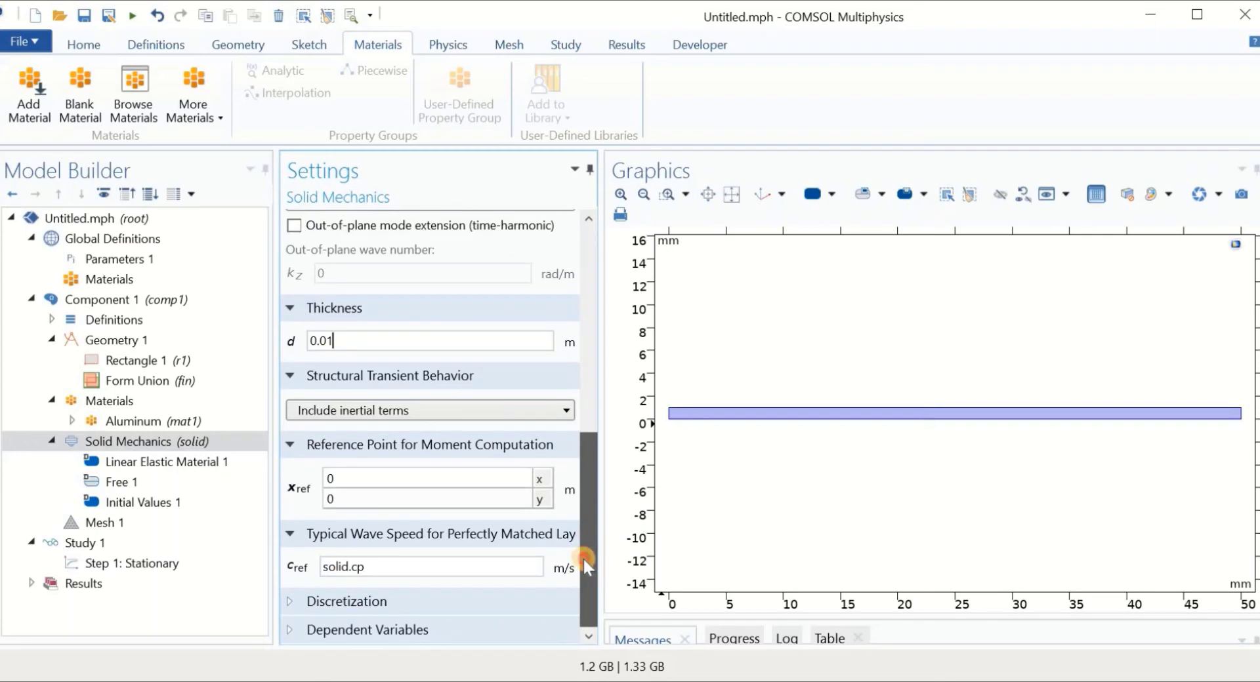
Review the default Linear Elastic Material, Free and Initial Values nodes under Solid Mechanics
left_click(92, 444)
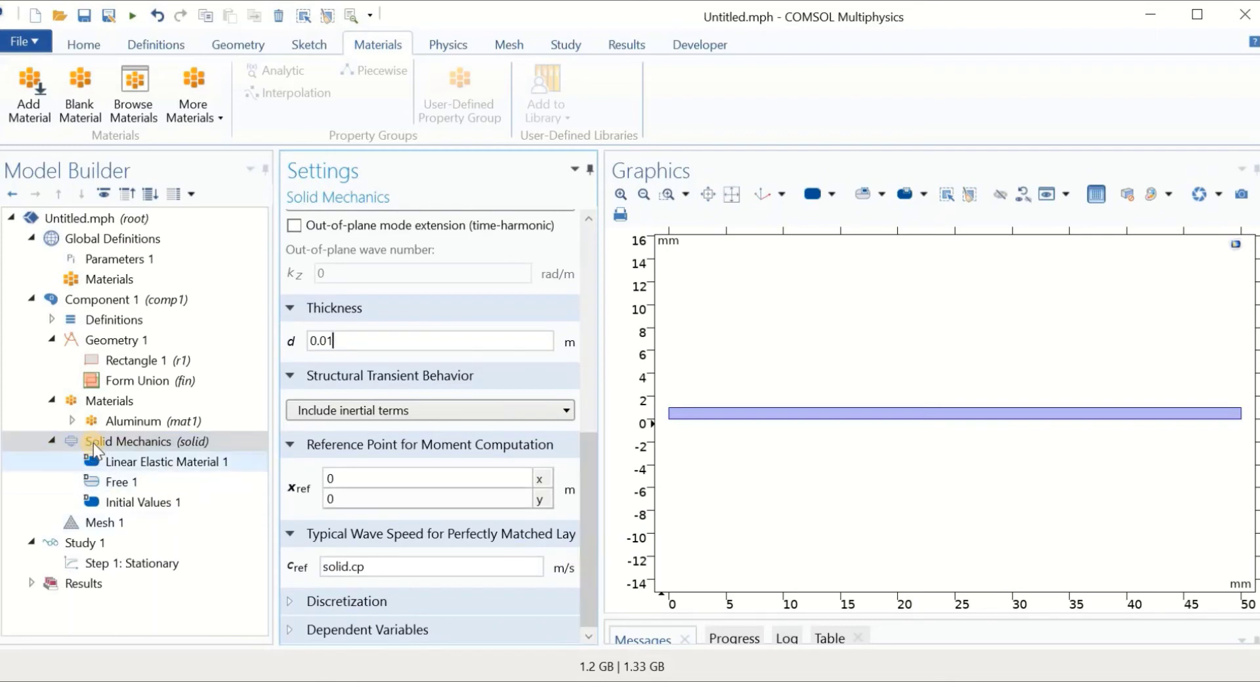
left_click(128, 462)
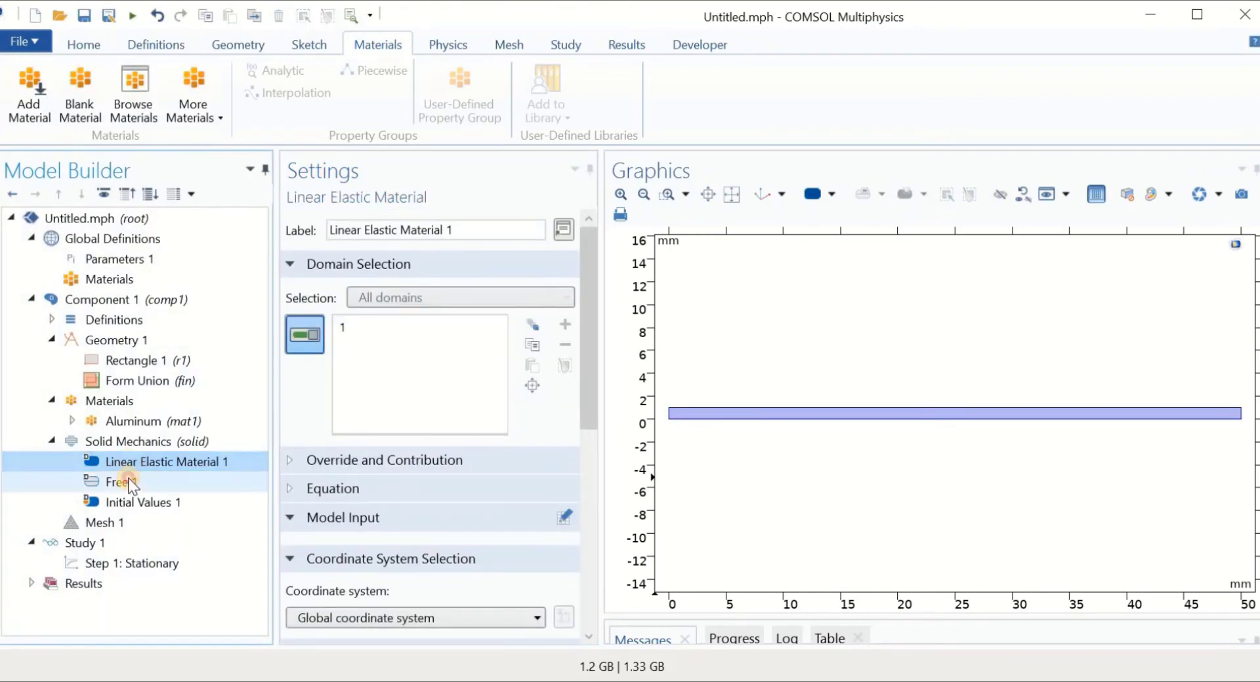
left_click(128, 482)
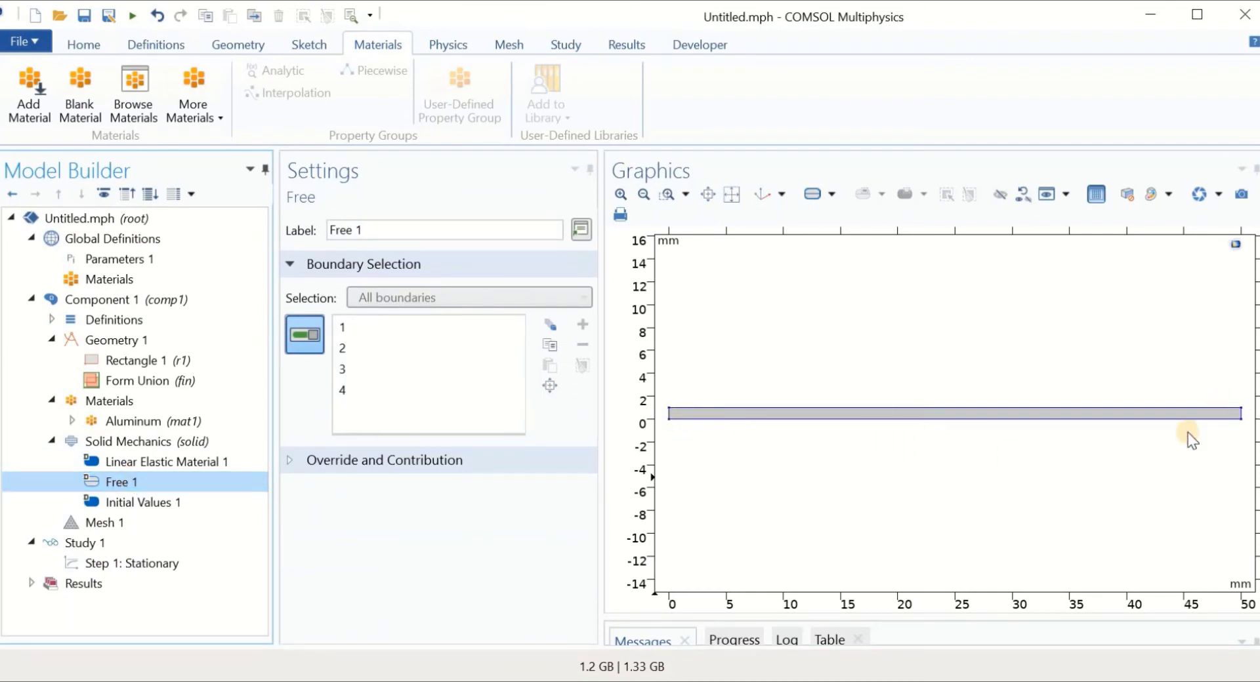
left_click(180, 501)
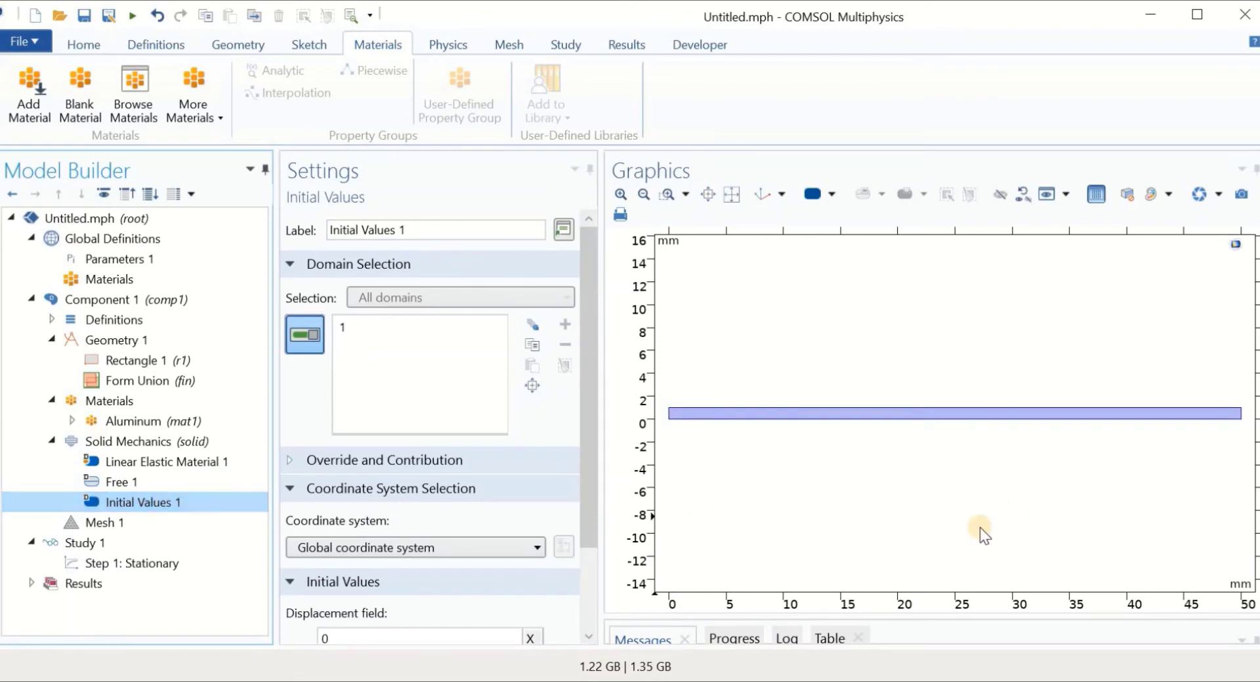
left_click_drag(587, 431, 594, 489)
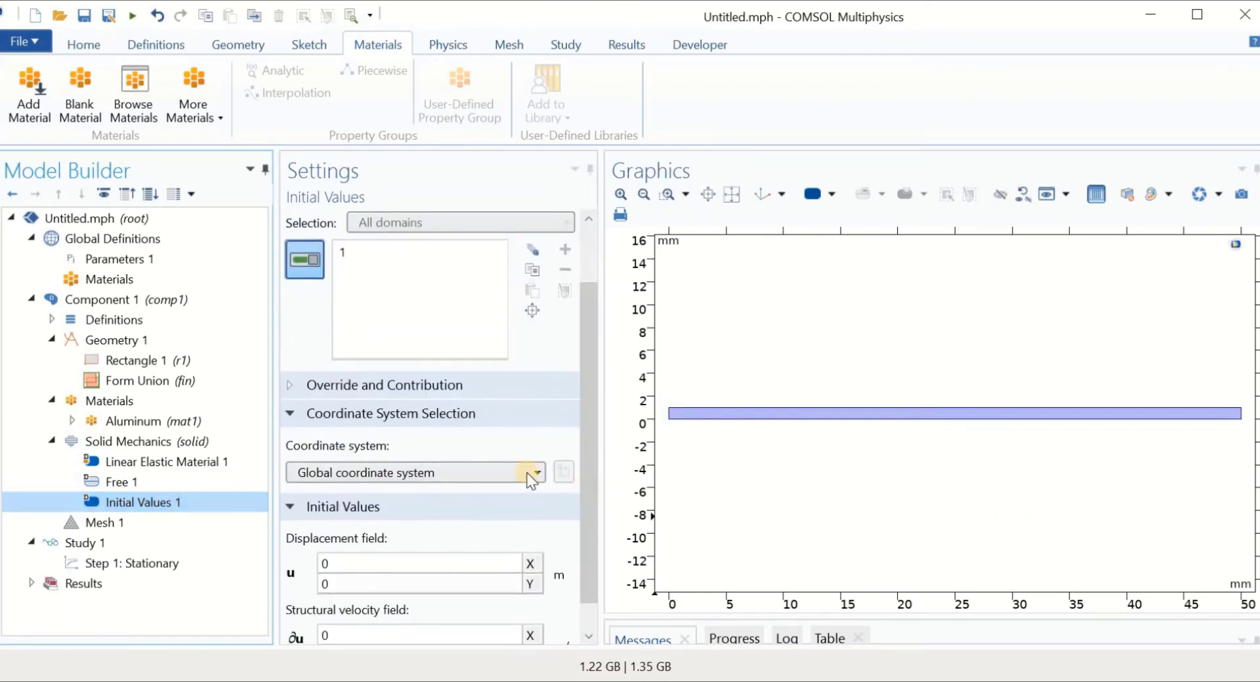
Add a boundary Fixed Constraint to Solid Mechanics and assign it to the beam's right end edge at x = 50 mm
left_click(130, 439)
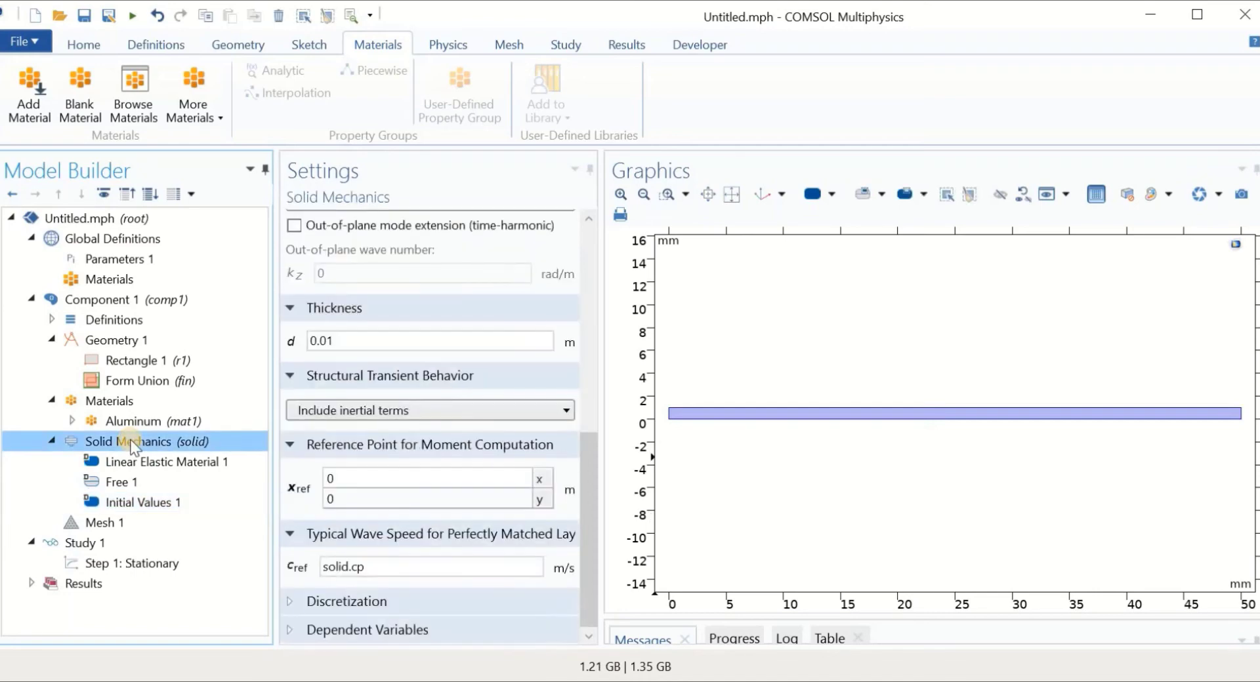
right_click(130, 440)
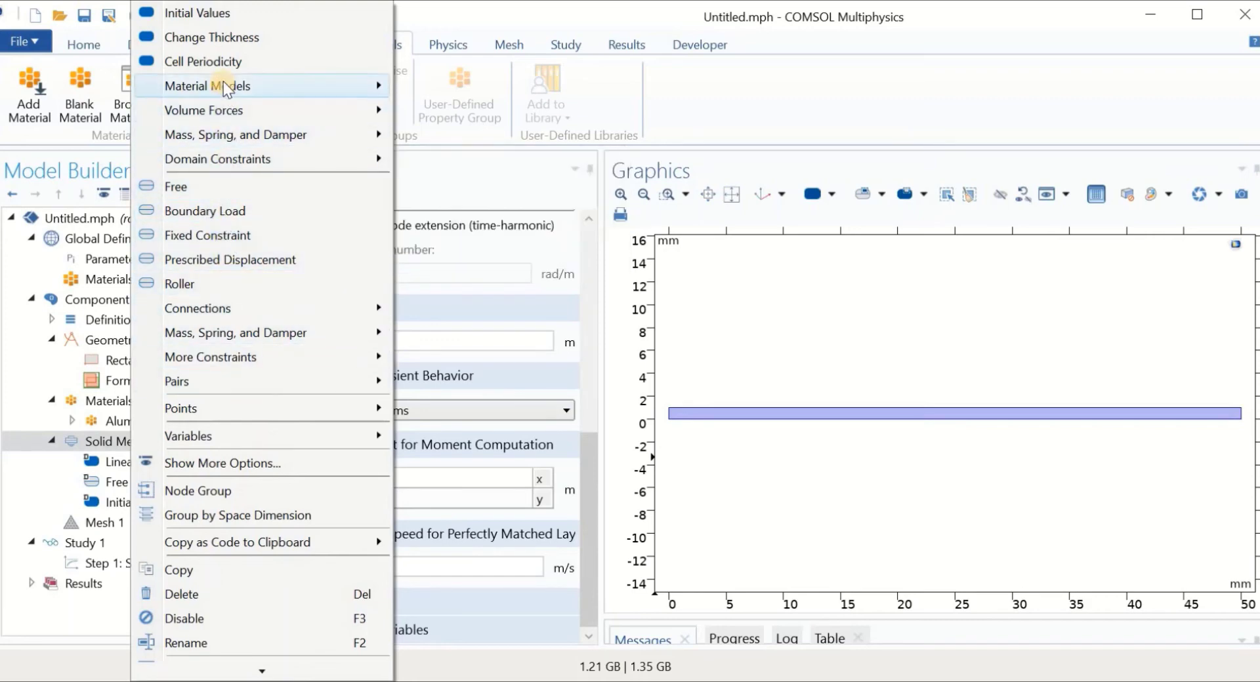
mouse_move(223, 81)
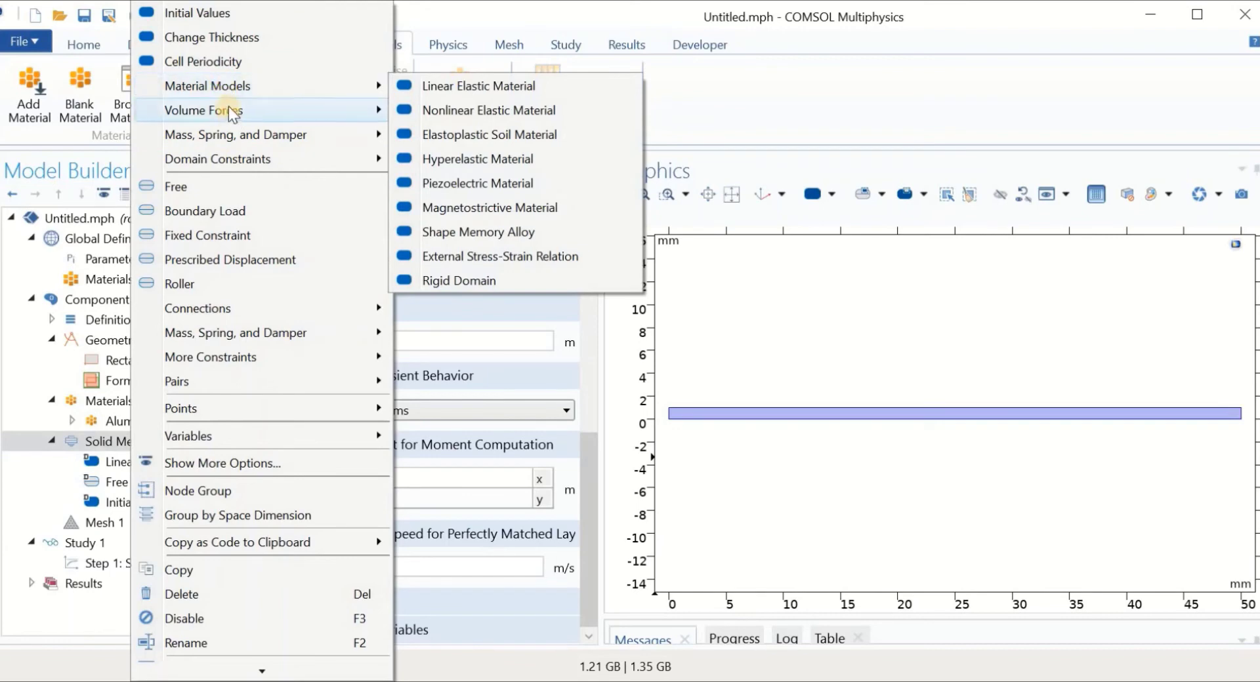
mouse_move(230, 112)
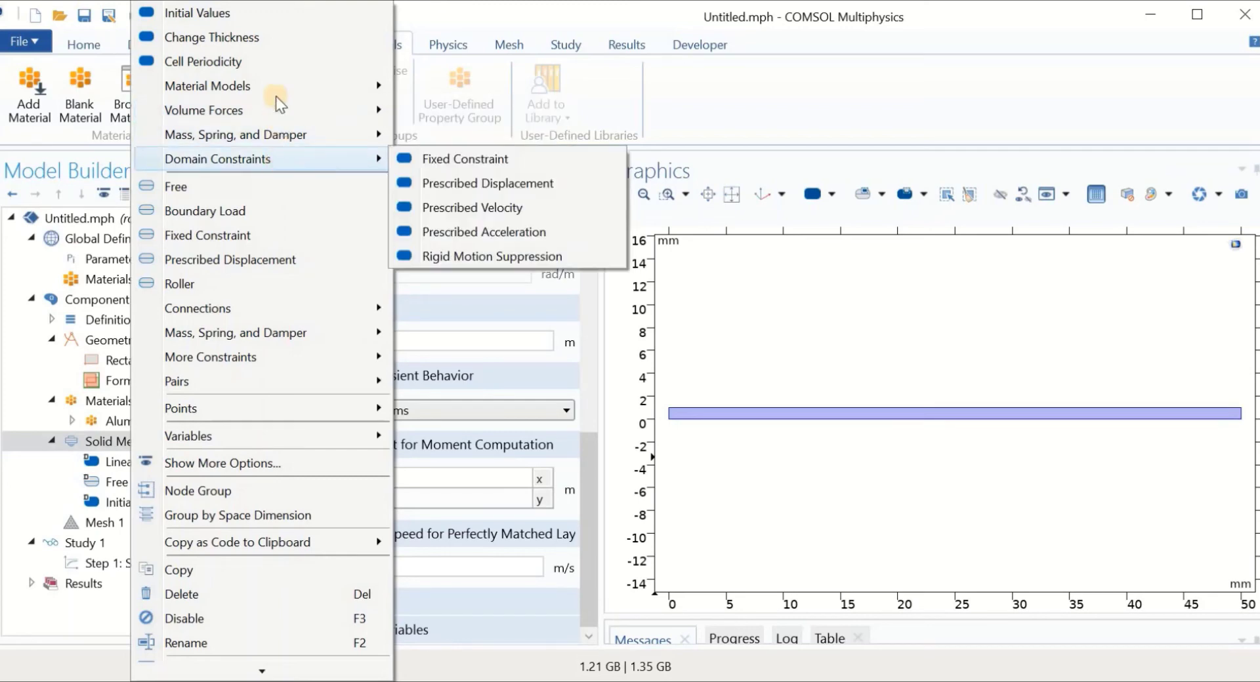
mouse_move(270, 85)
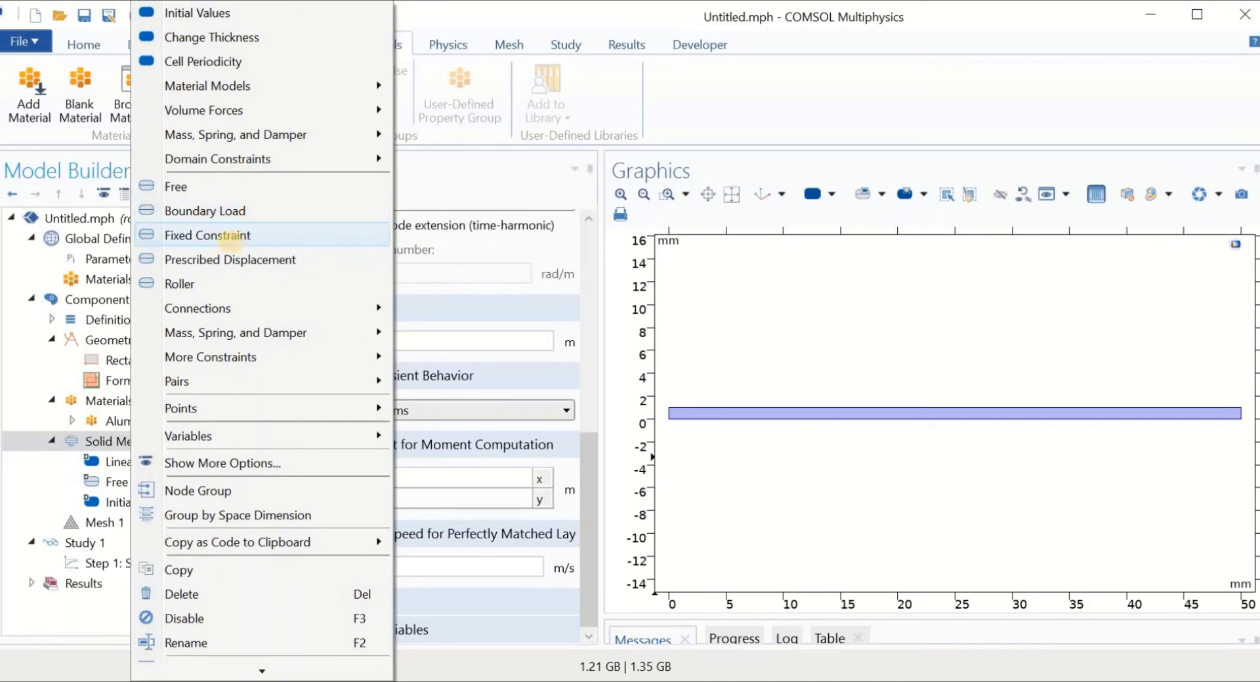
left_click(229, 237)
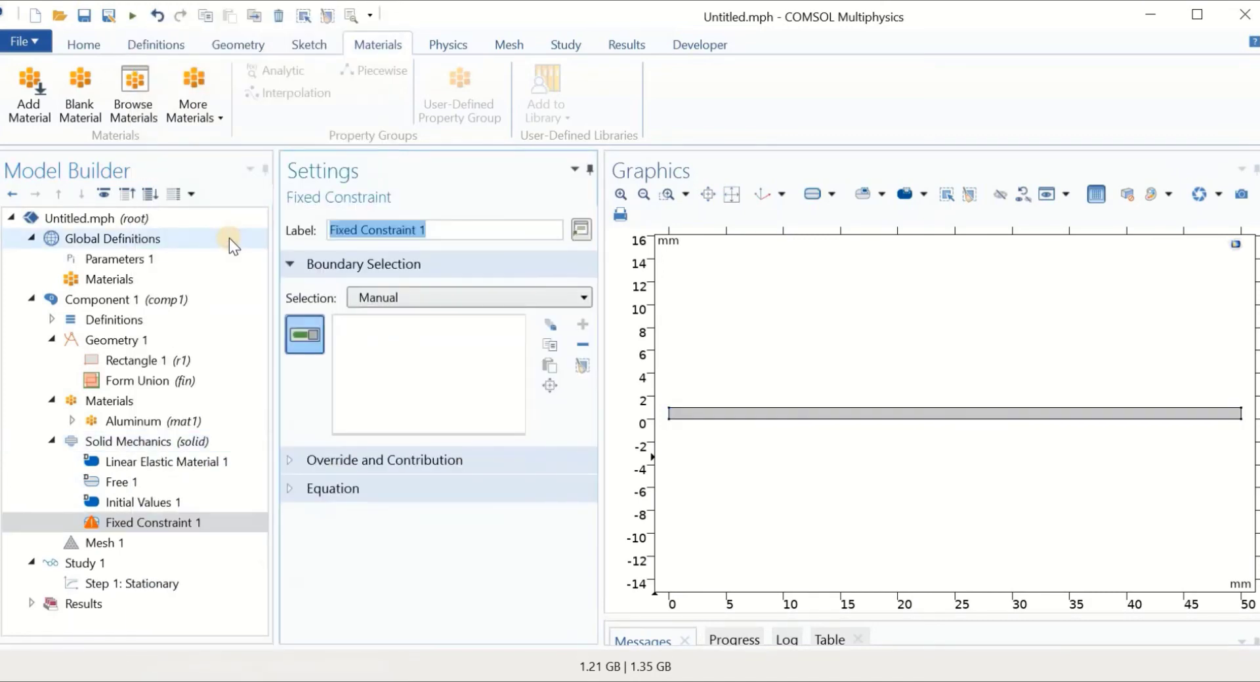
left_click(667, 194)
left_click_drag(1254, 432, 1224, 404)
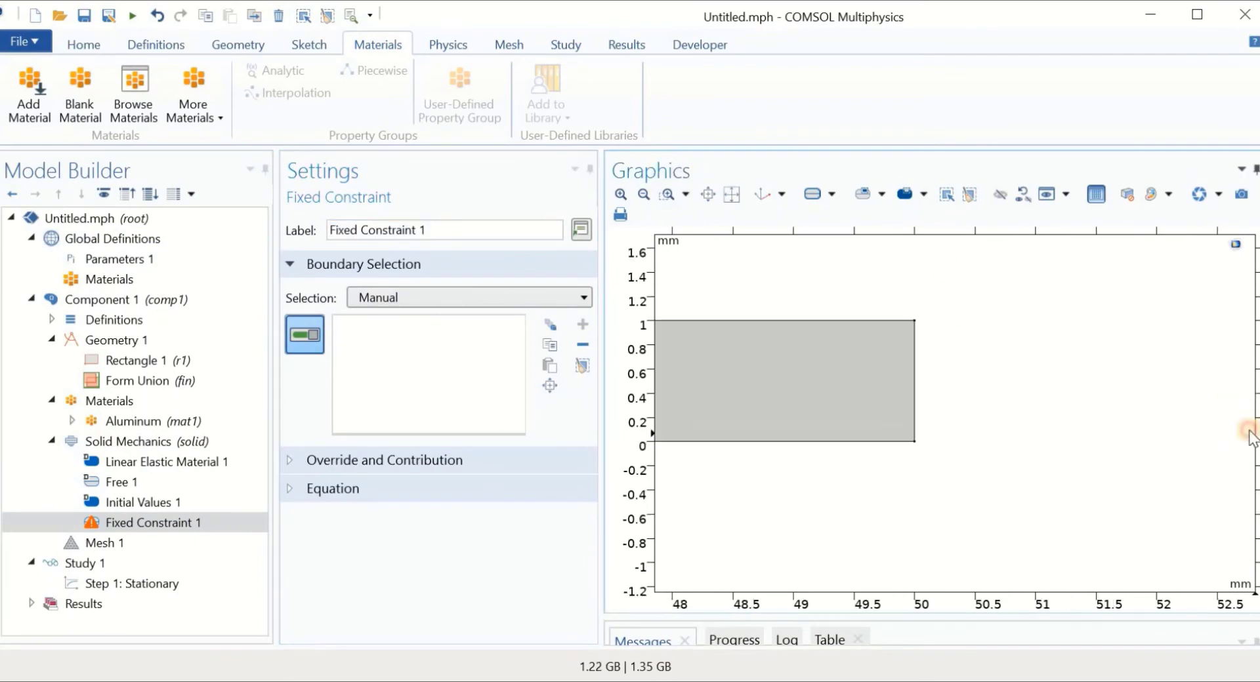
left_click(914, 372)
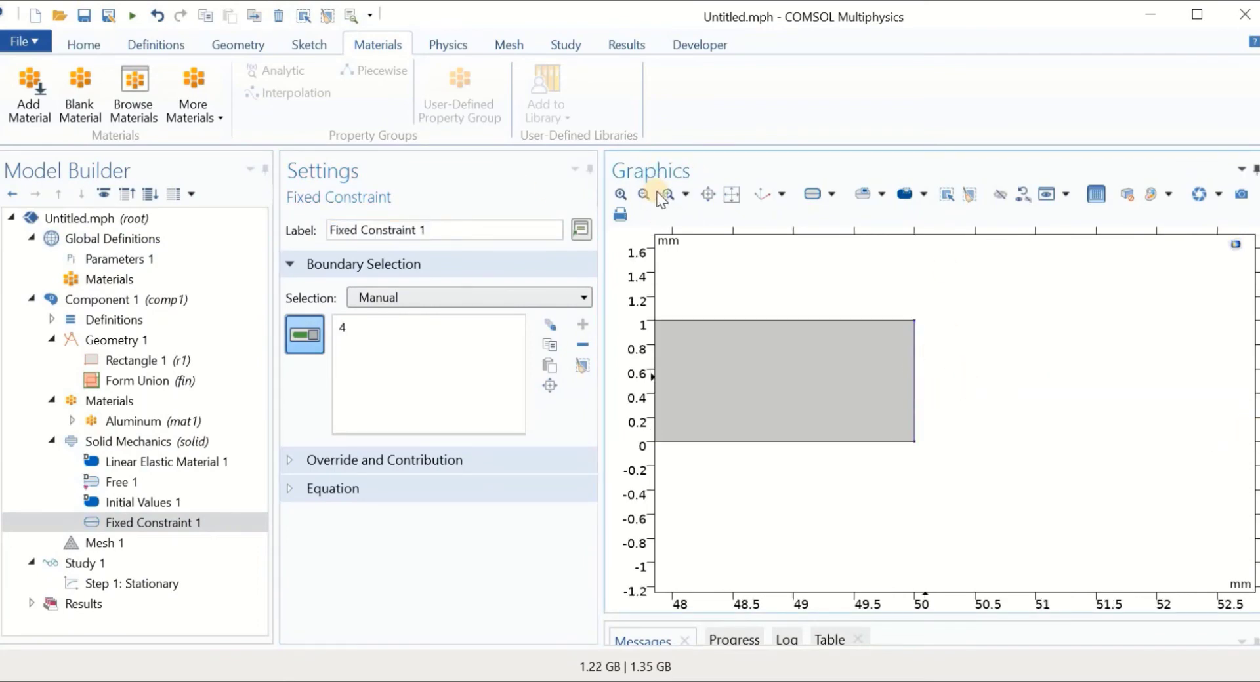
left_click(732, 195)
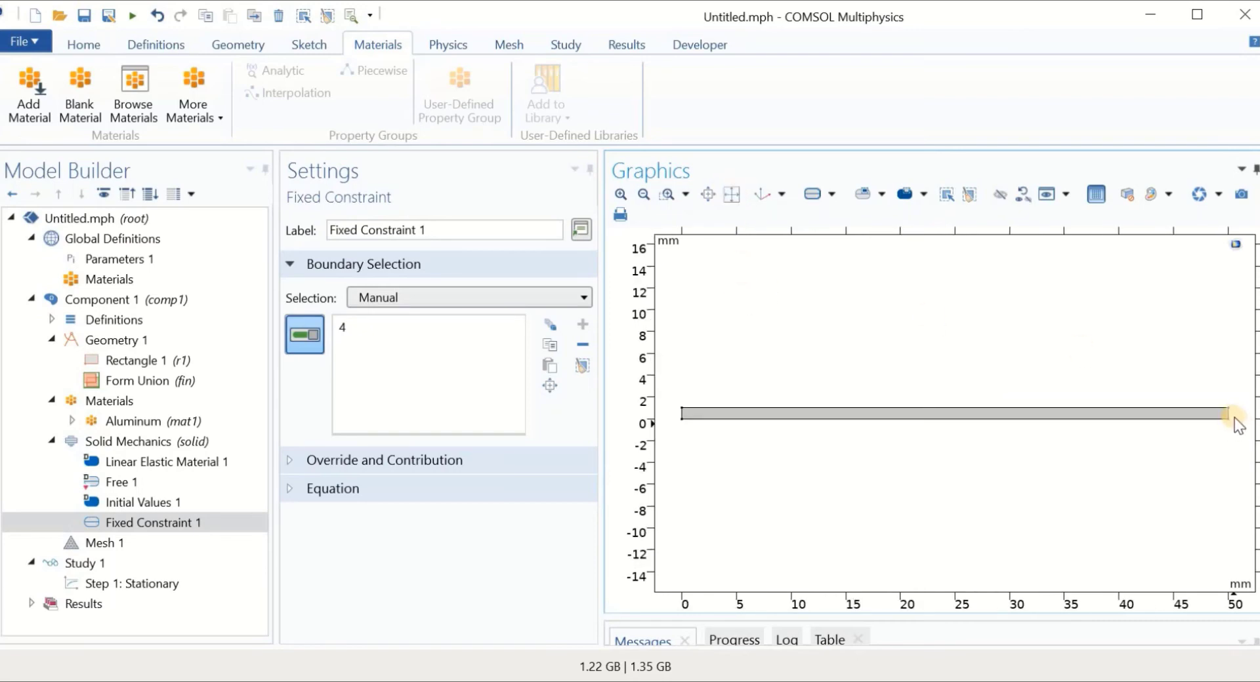
Compare the boundary selection of Fixed Constraint 1 with that of the default Free node
left_click(139, 522)
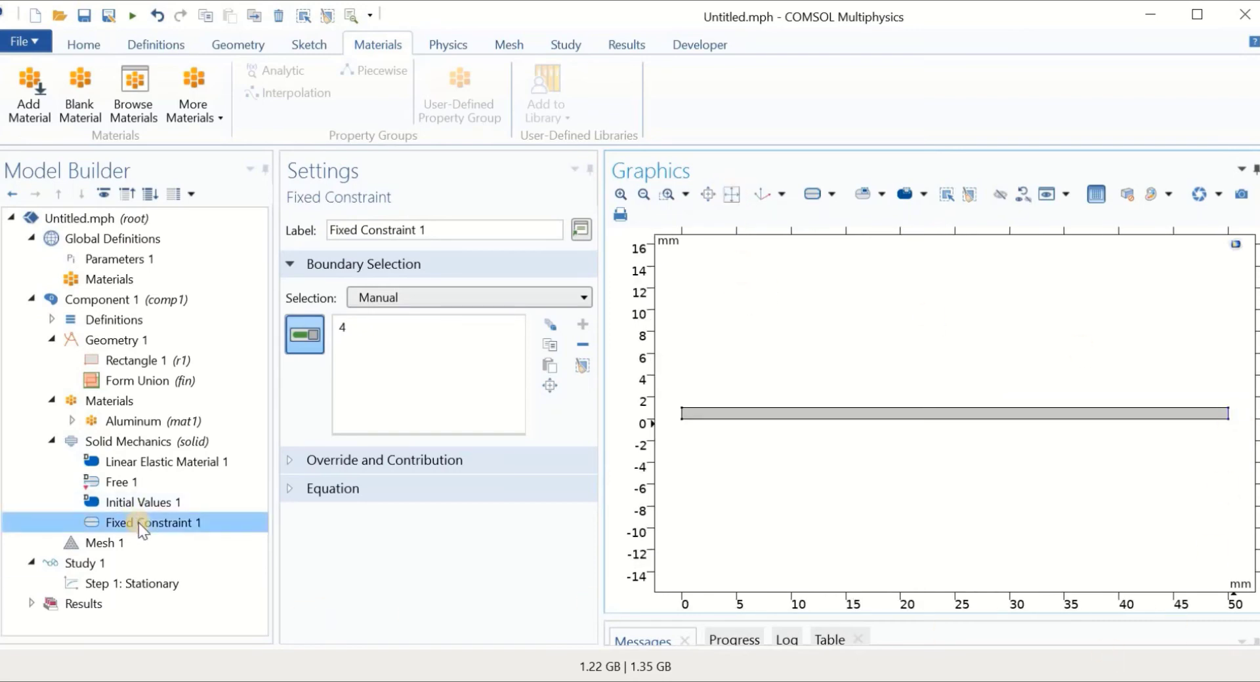
left_click(342, 328)
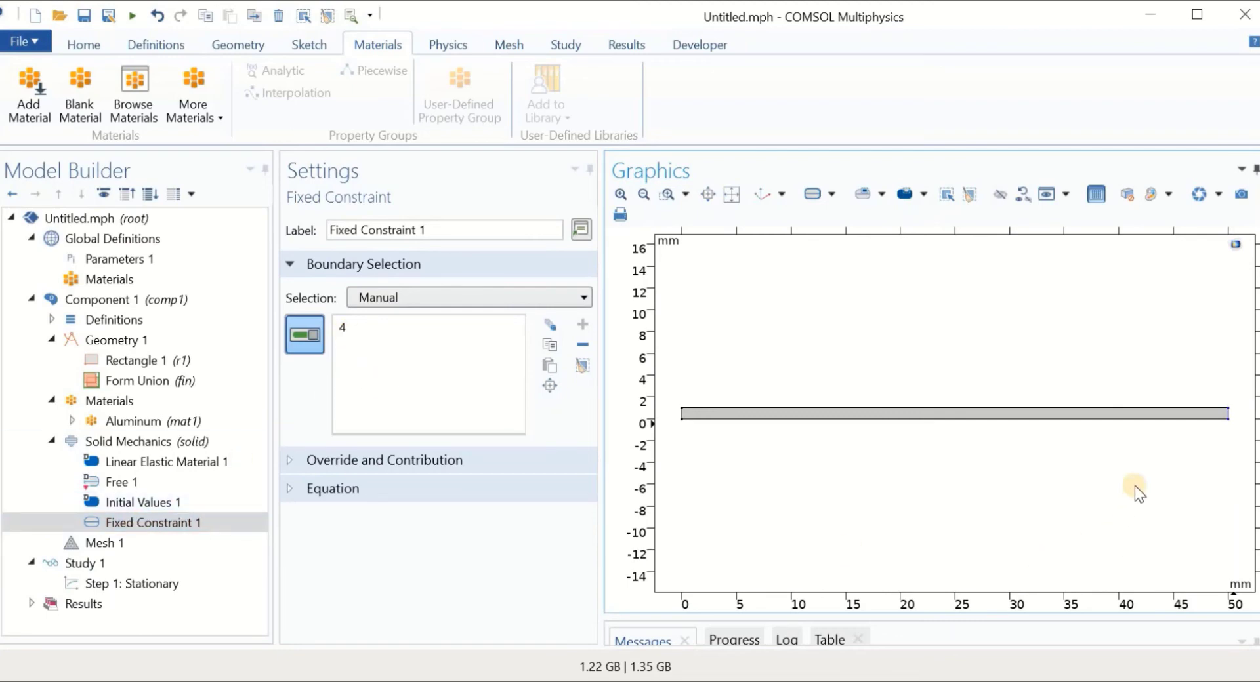
left_click(108, 484)
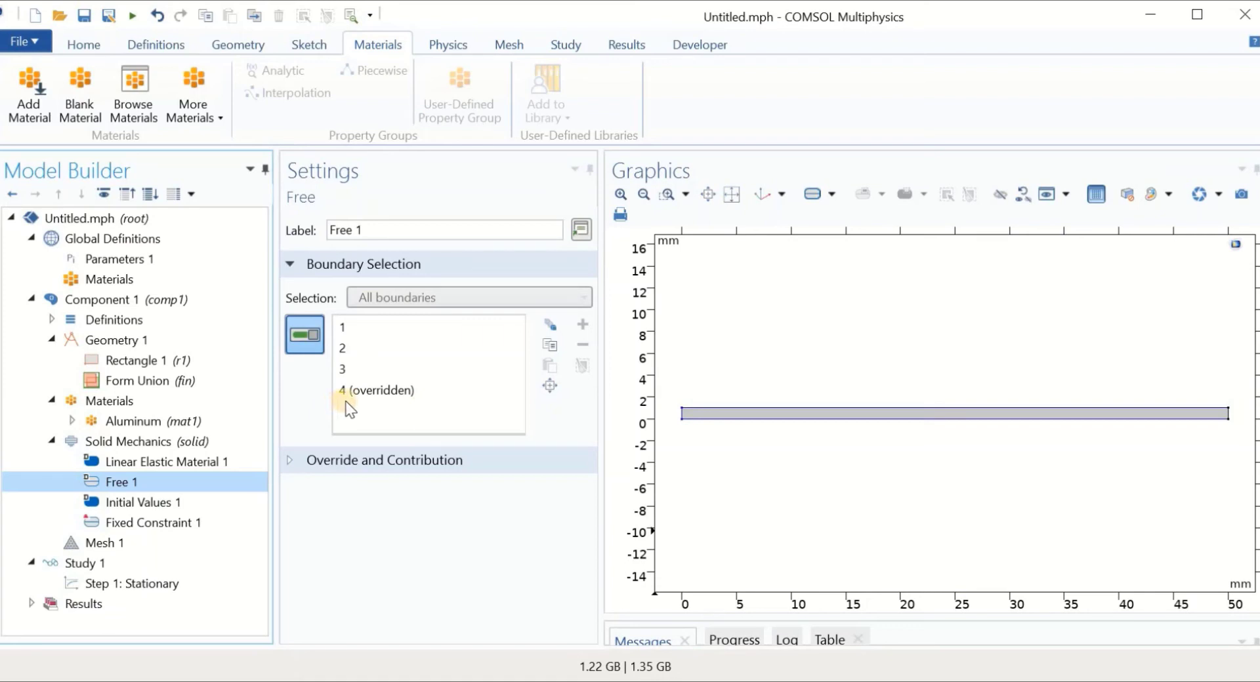
left_click(125, 532)
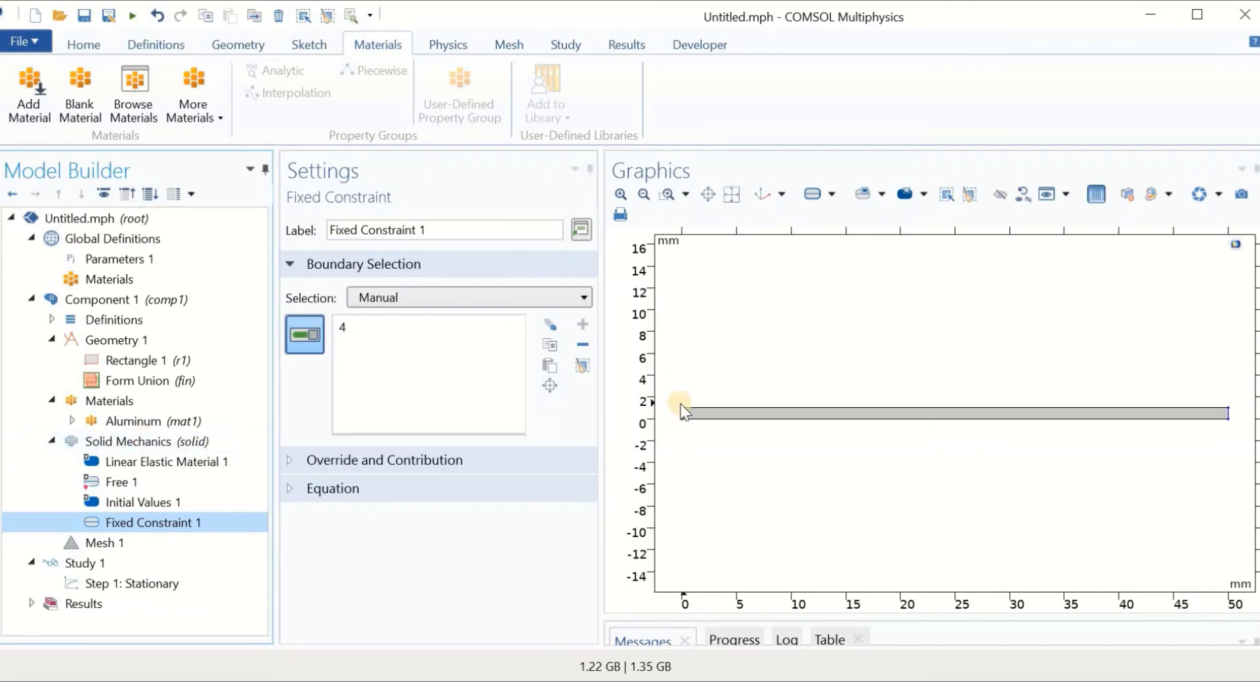
Add a Boundary Load to Solid Mechanics, assign it to the beam's left end edge at x = 0, and show its force settings
left_click(166, 446)
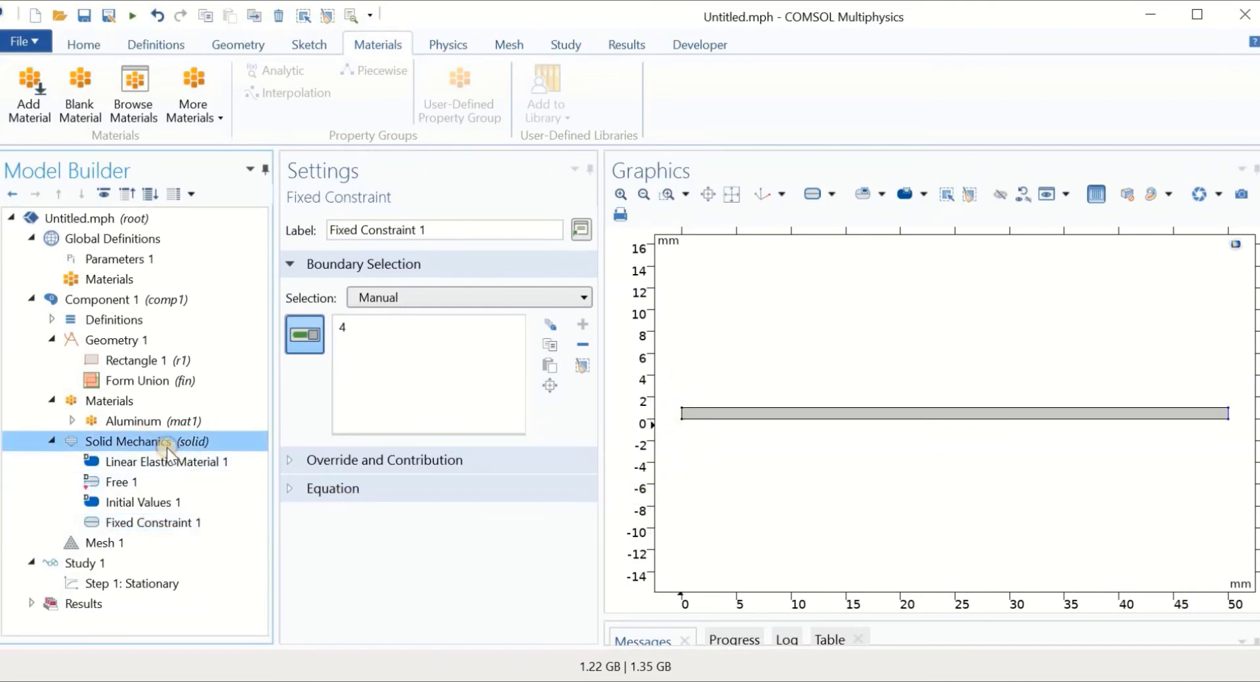
right_click(165, 445)
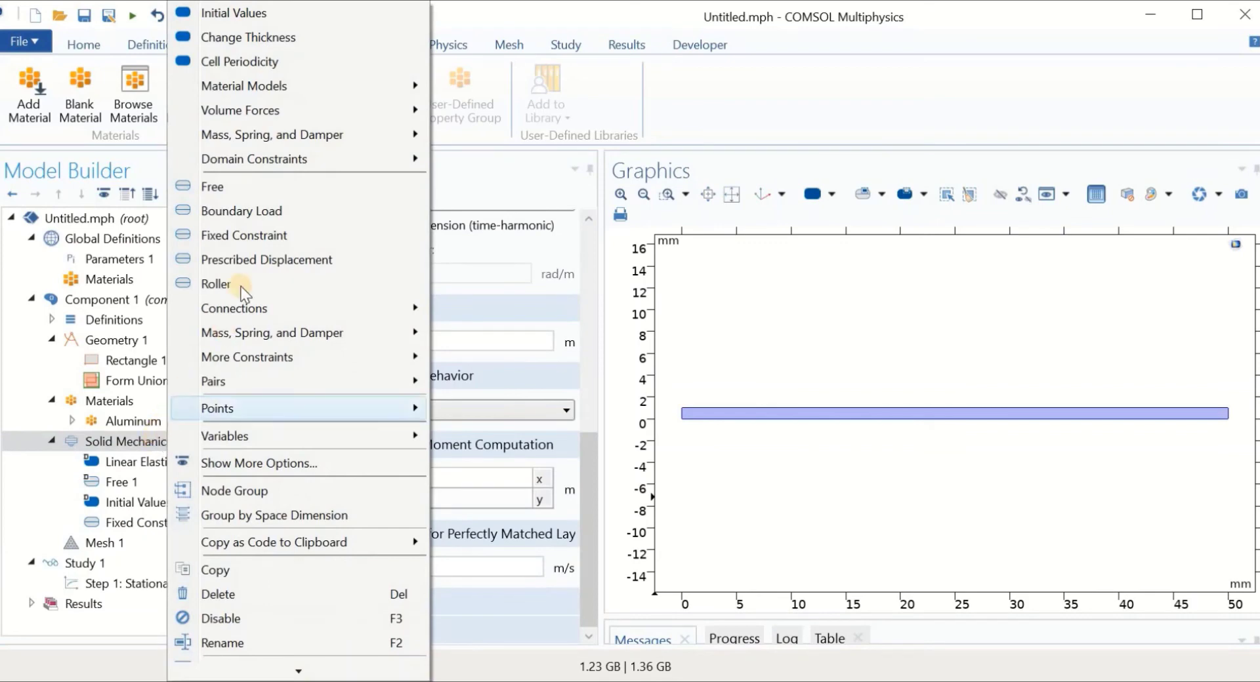
left_click(266, 213)
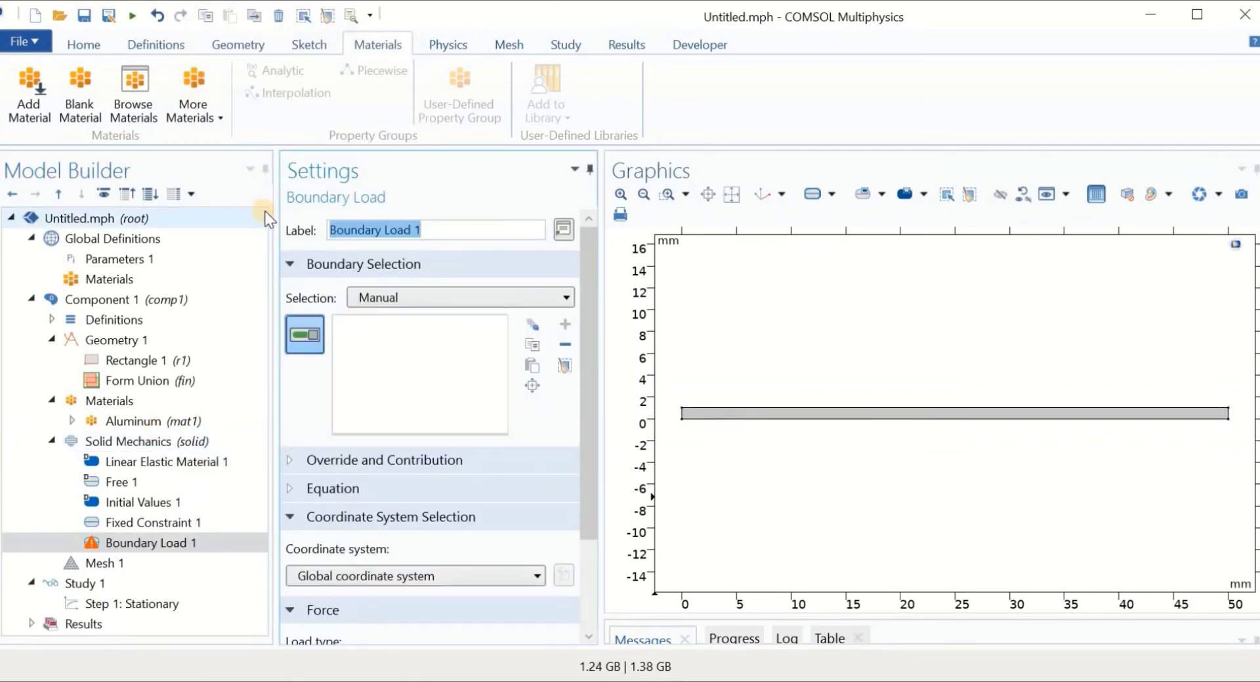
left_click(680, 413)
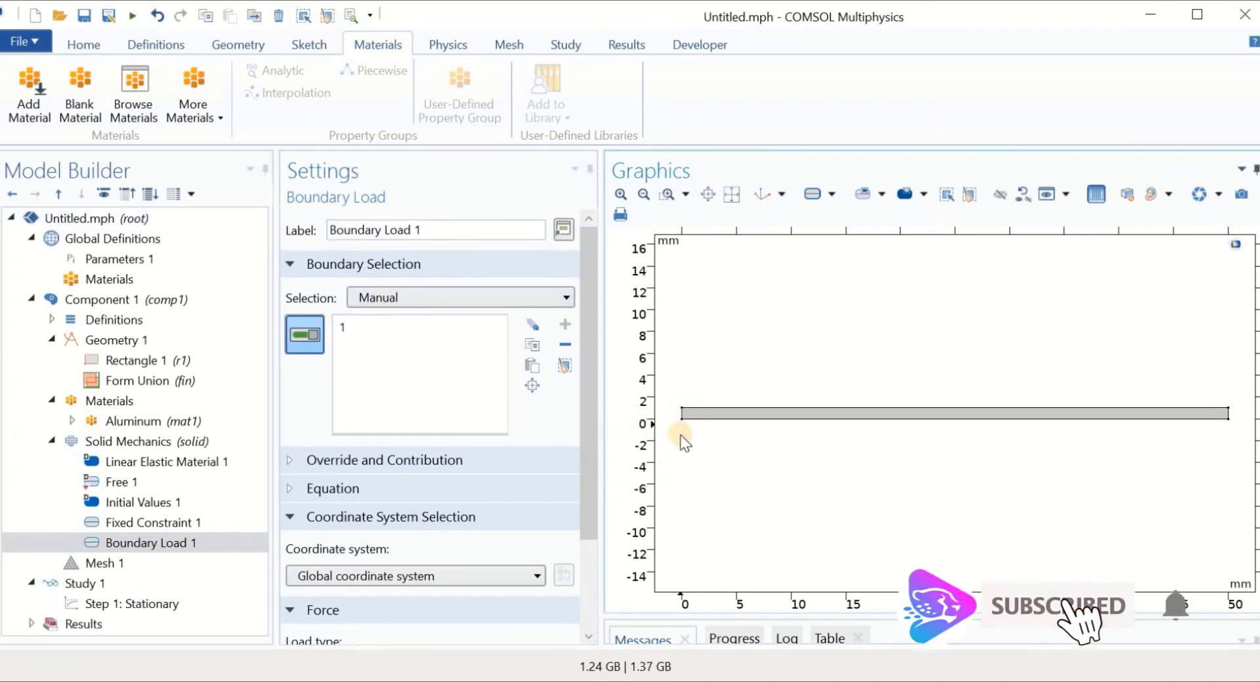
scroll(589, 421, "down", 3)
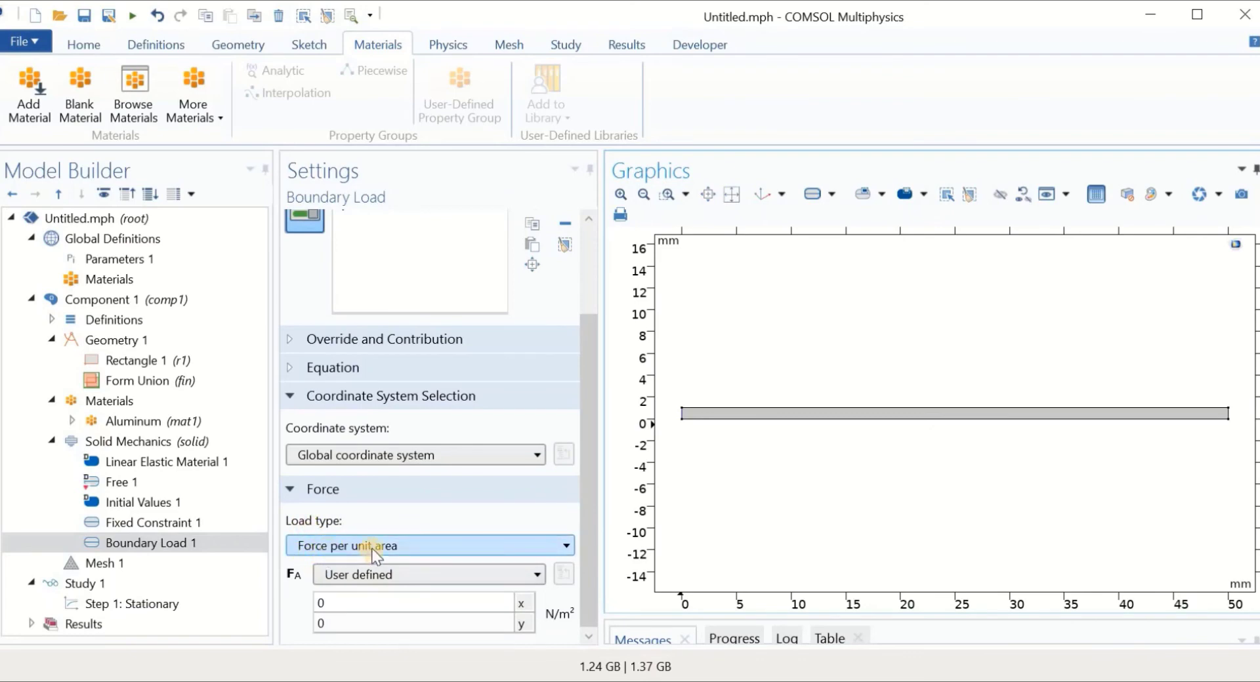
Review the load types available for the Boundary Load and keep Force per unit area
left_click(416, 542)
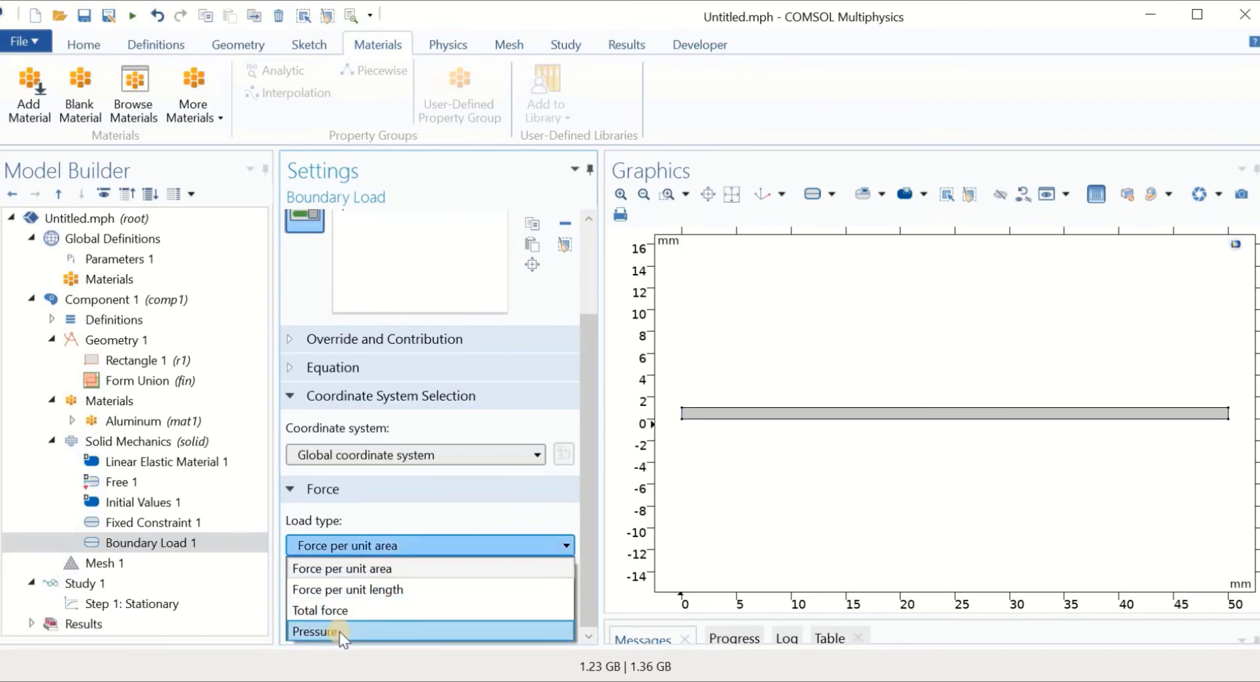
left_click(345, 545)
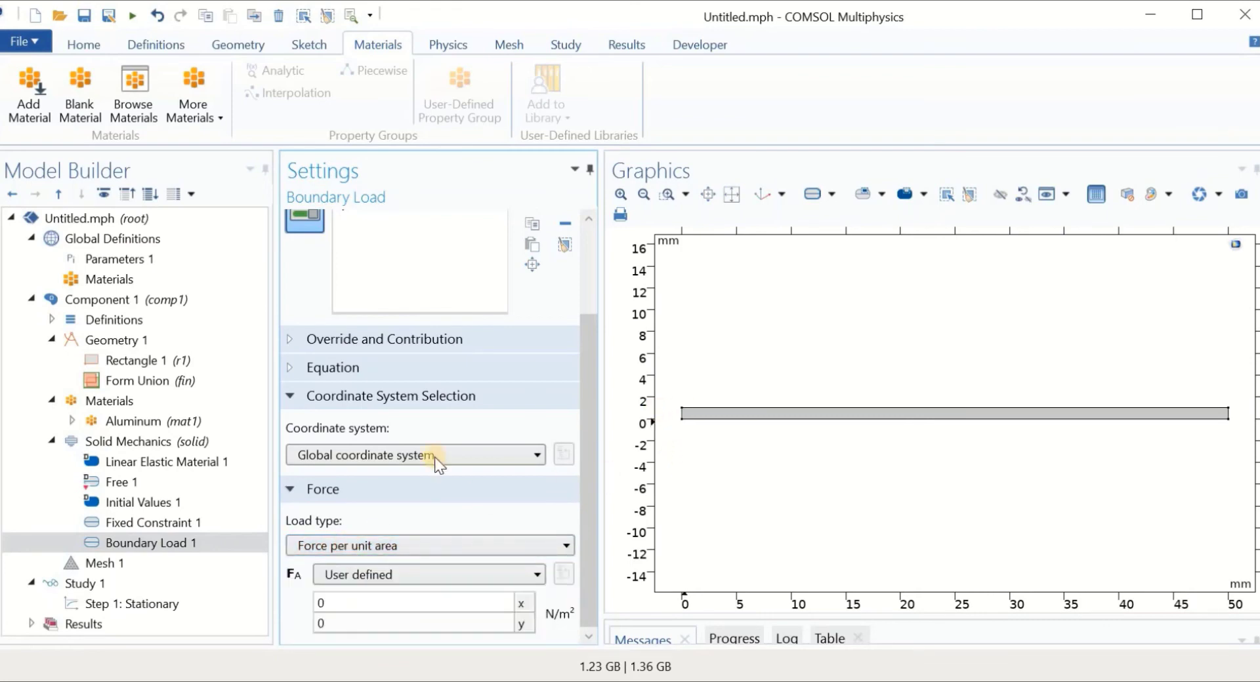
Add a Point Load to Solid Mechanics, assign it to the beam's upper corner at x = 0, y = 1 mm, and show its force settings
left_click(136, 445)
right_click(136, 447)
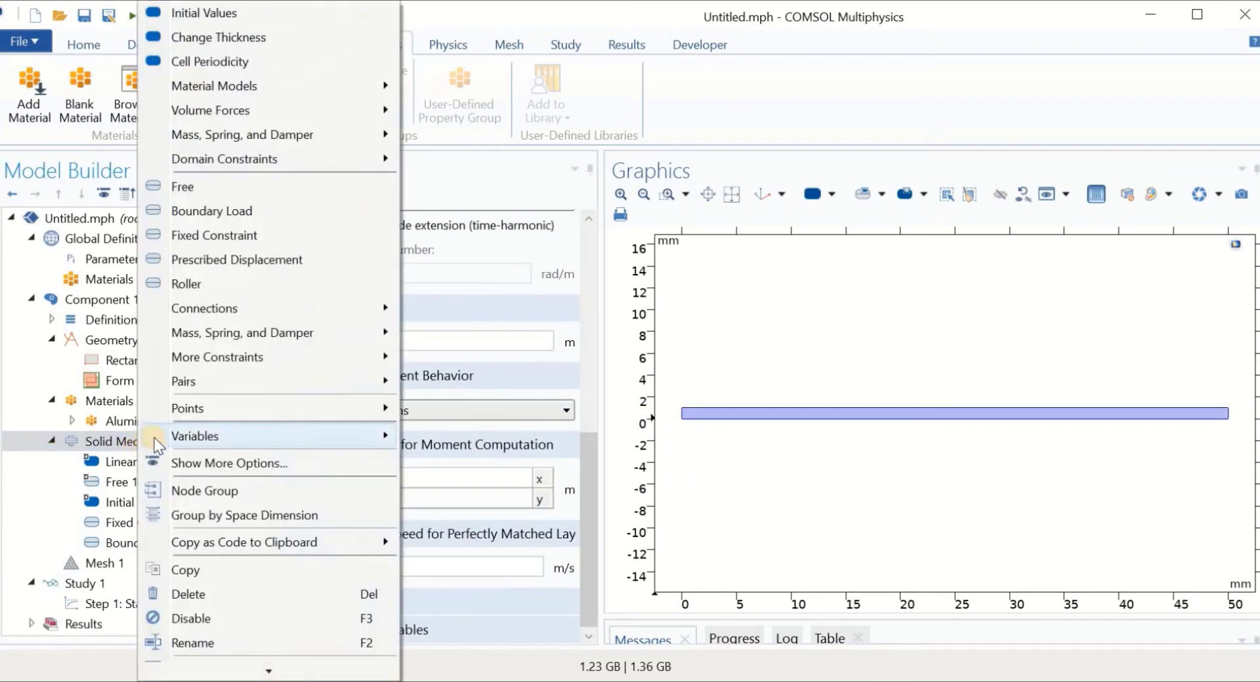
mouse_move(224, 408)
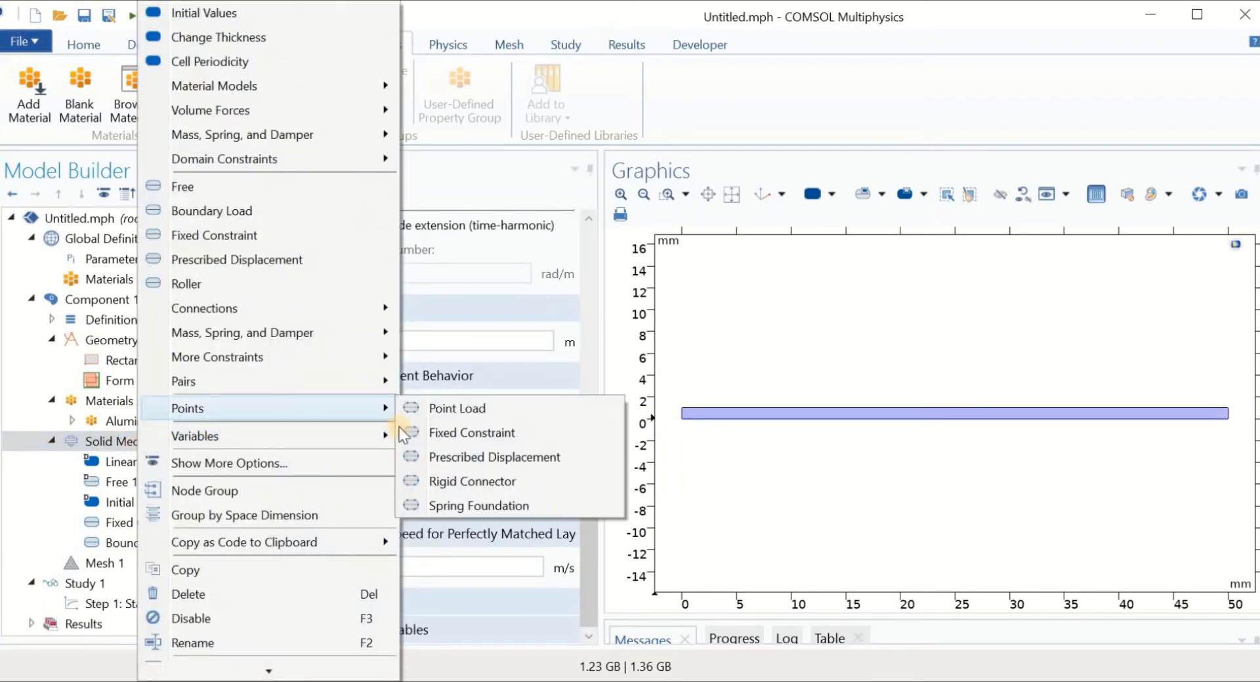
key("Escape")
key("Escape")
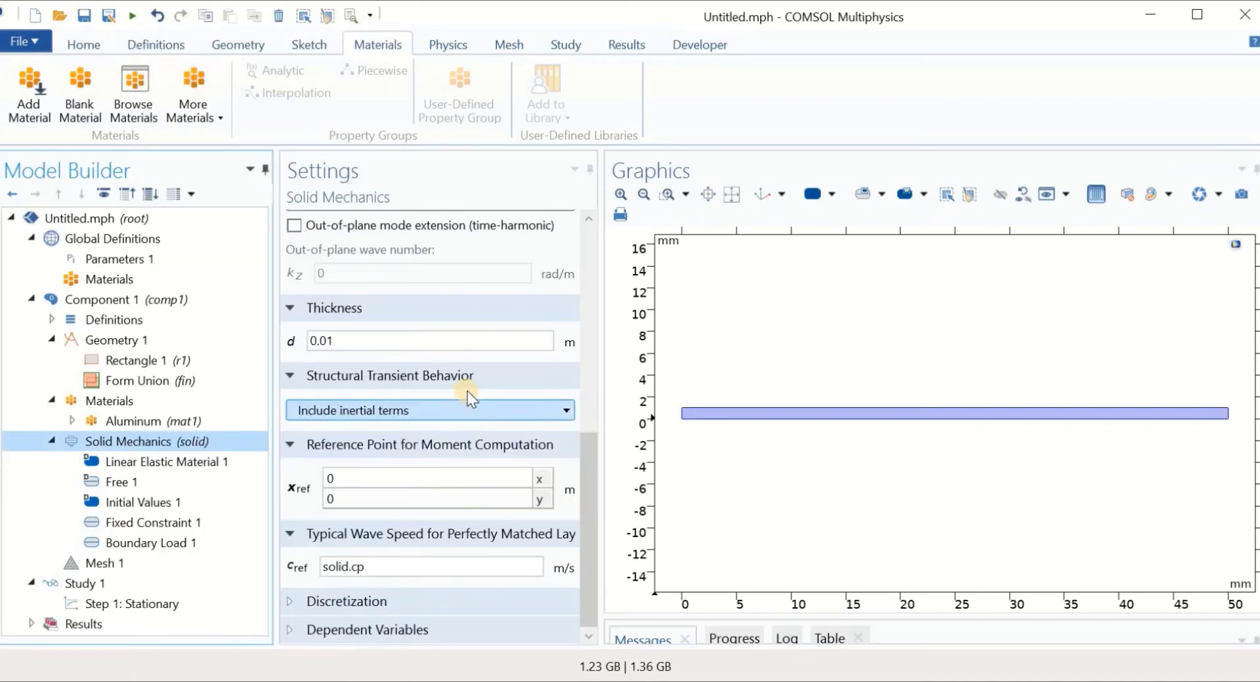
left_click(682, 411)
left_click_drag(592, 417, 604, 535)
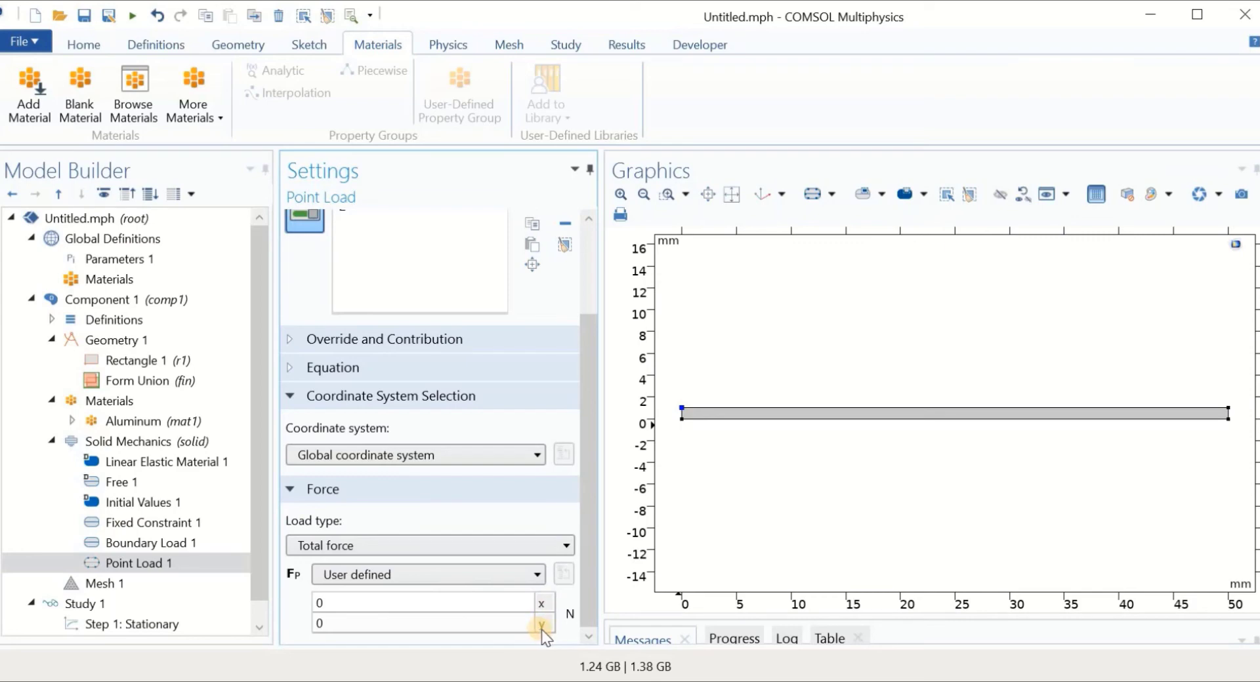
Delete Boundary Load 1 from Solid Mechanics
left_click(141, 543)
right_click(141, 542)
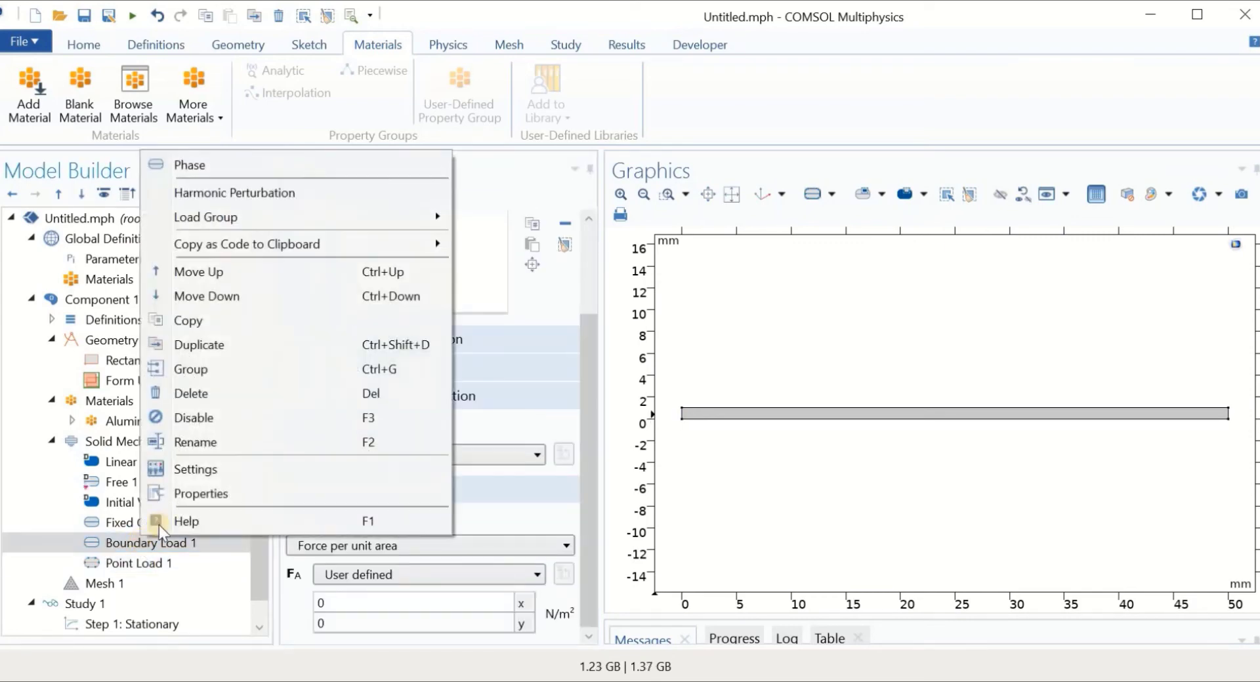
left_click(206, 393)
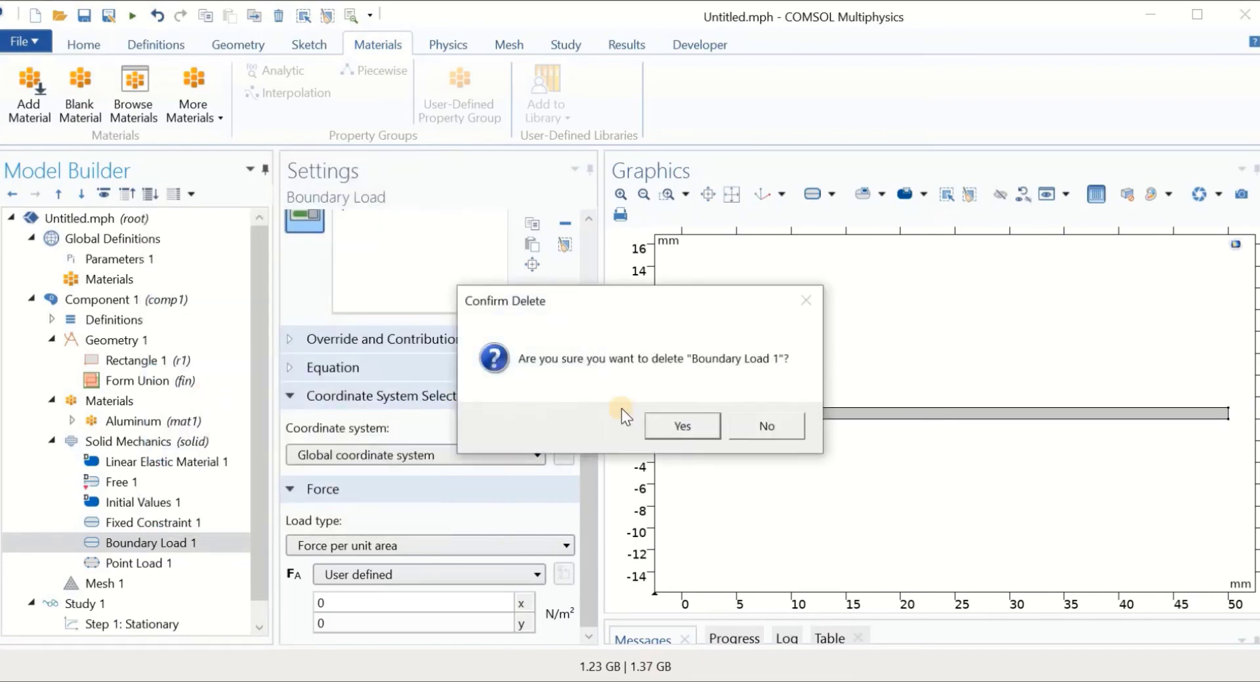
left_click(658, 426)
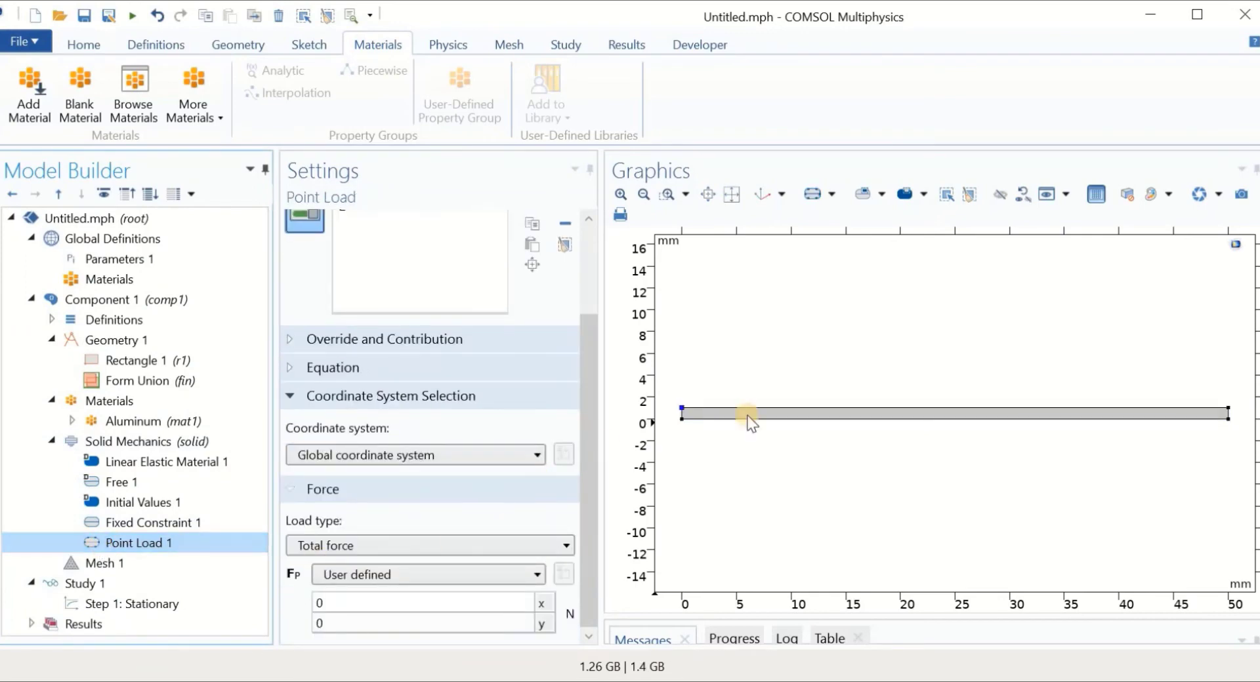
Set the y component of Point Load 1's total force to -1 N, leaving the x component at 0
scroll(401, 344, "up", 3)
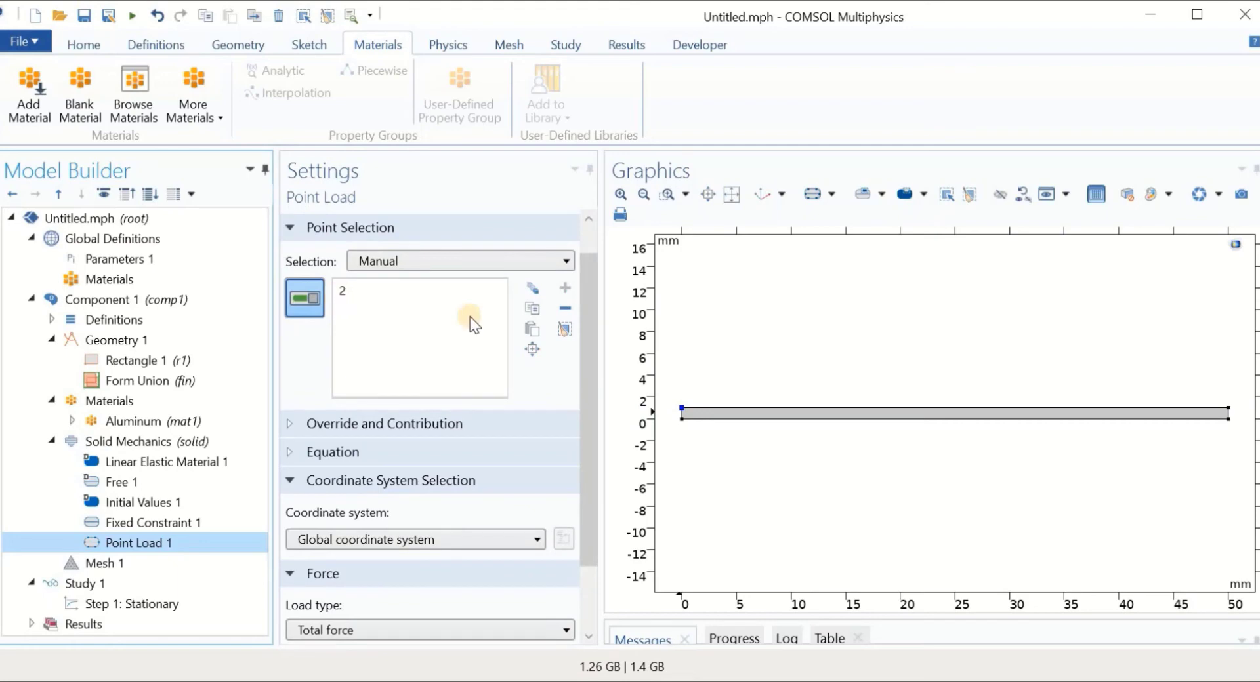
left_click_drag(585, 318, 589, 433)
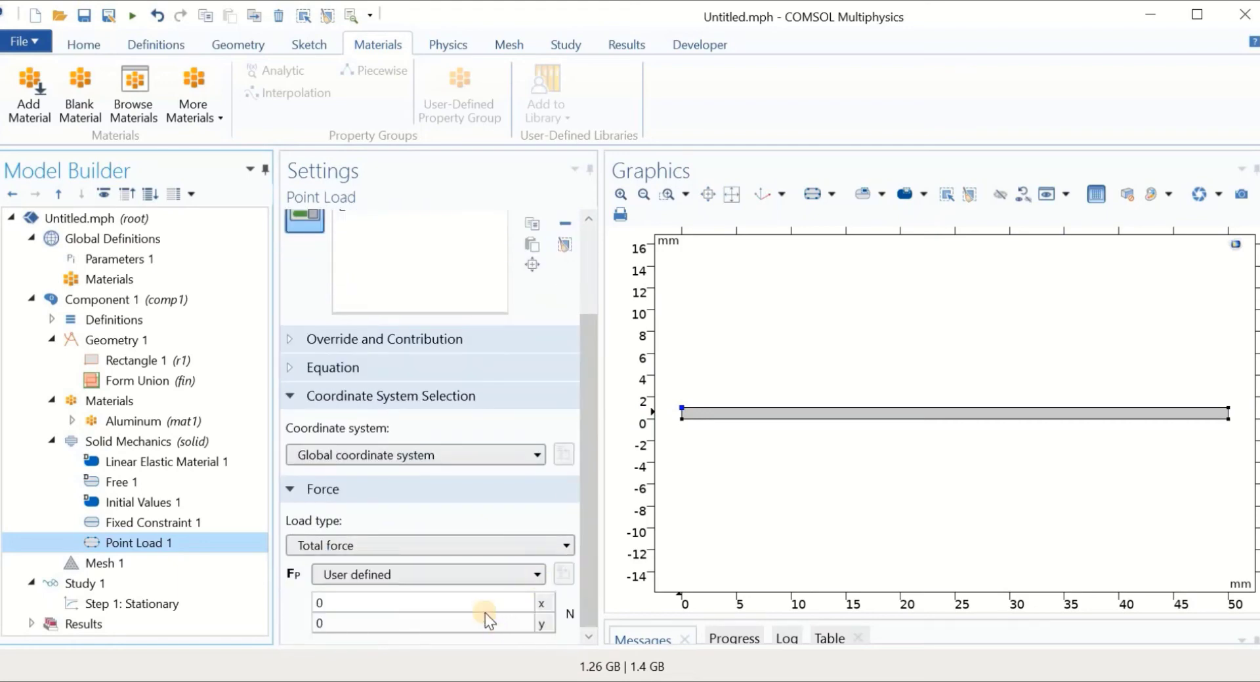
left_click(325, 625)
double_click(321, 624)
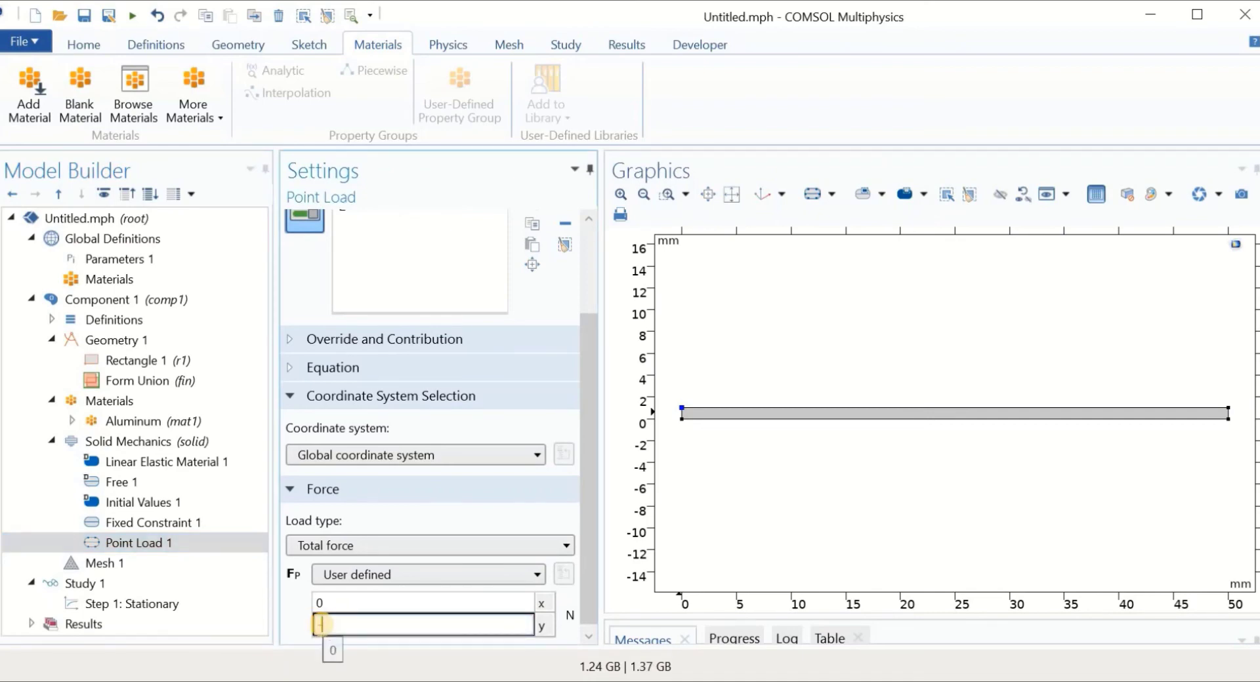
left_click(324, 625)
type("-1")
double_click(462, 602)
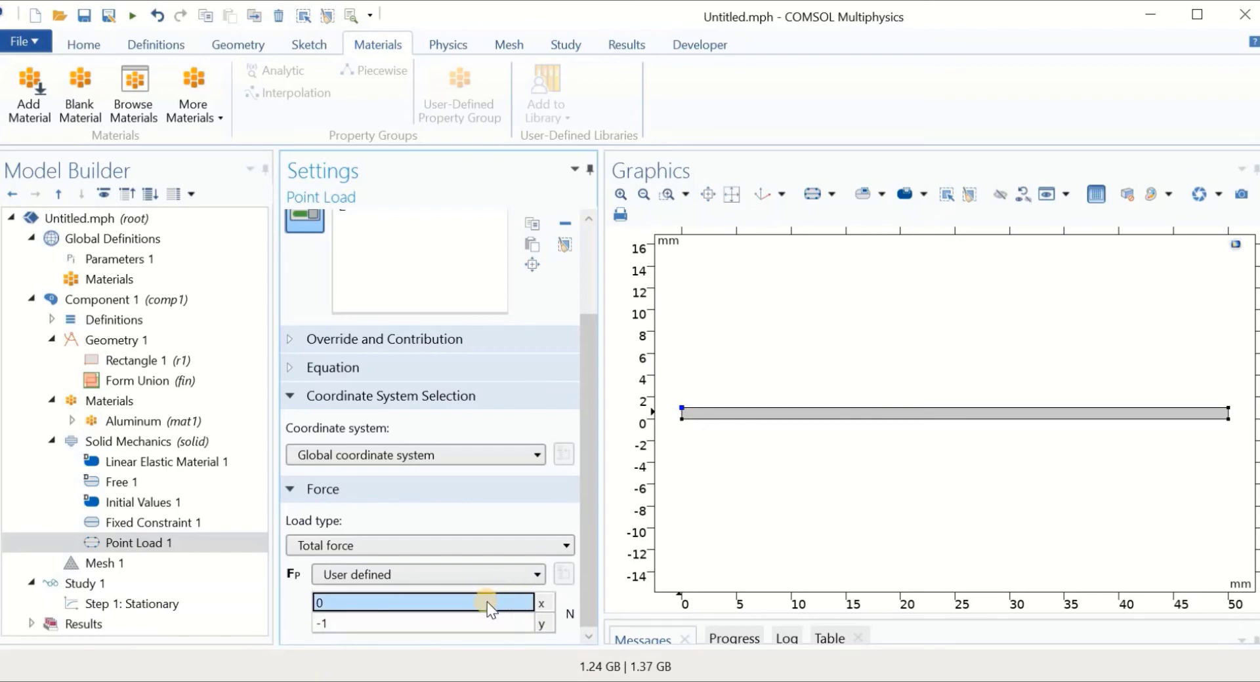
left_click(103, 544)
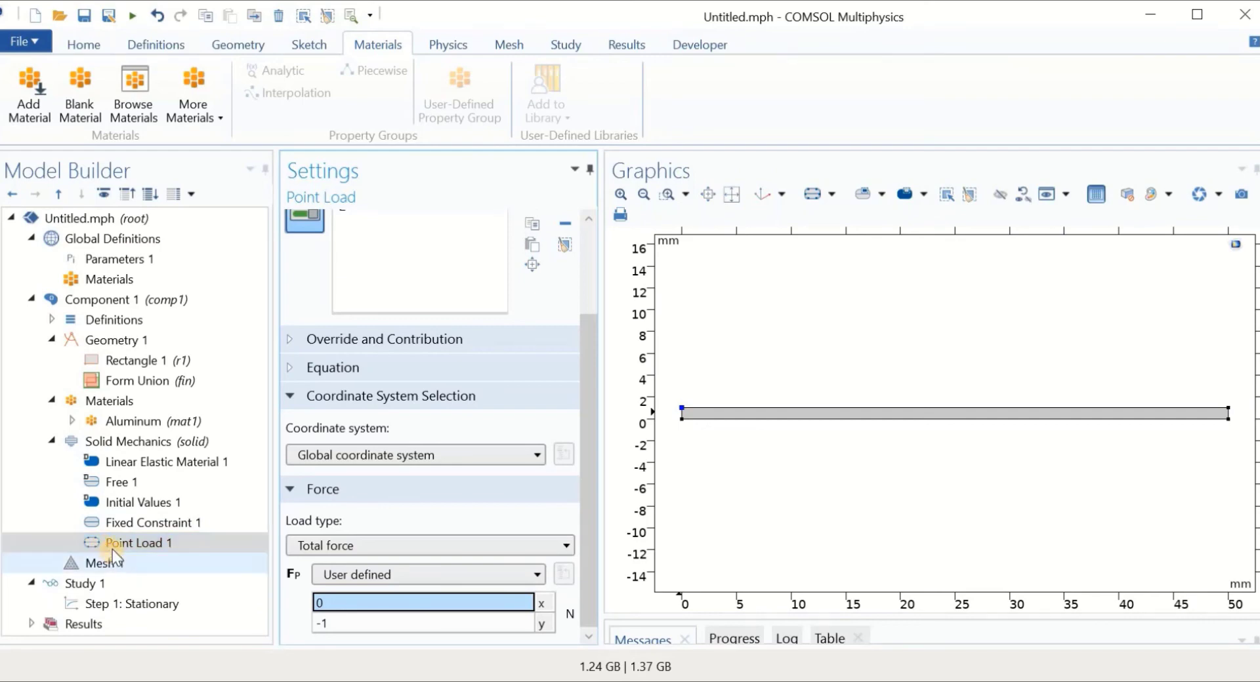
left_click(112, 550)
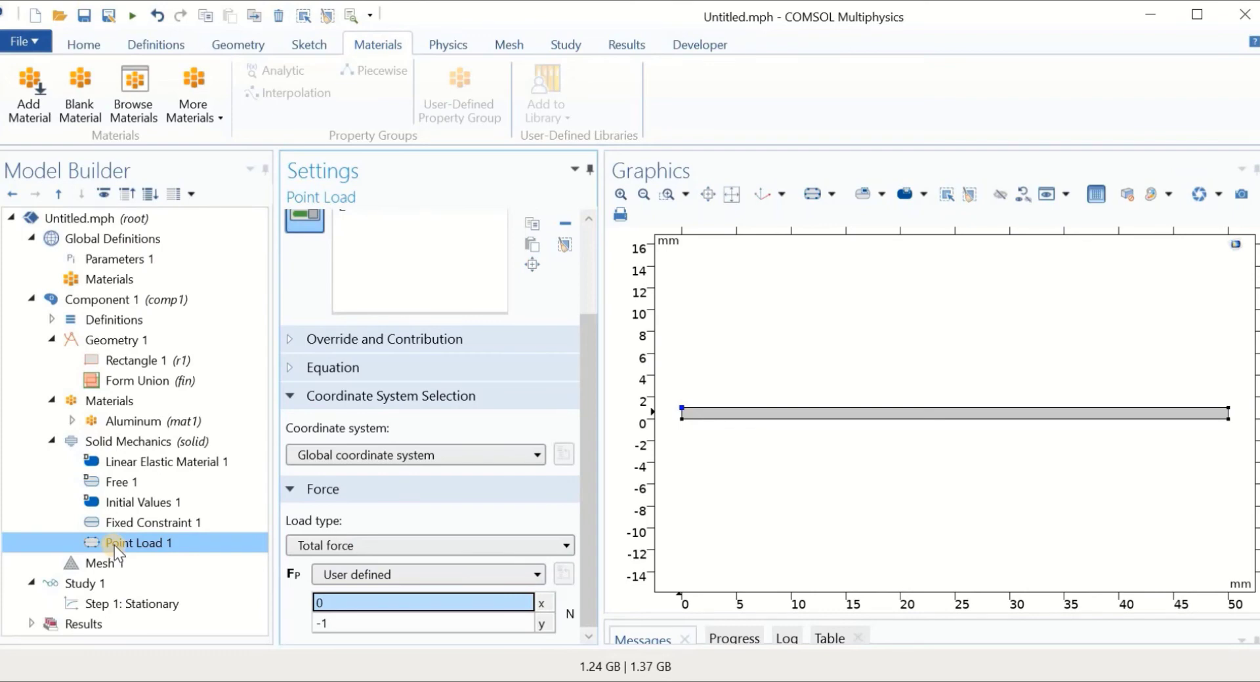
Review the Mesh 1 settings and its sequence type options, keeping Physics-controlled mesh
left_click(107, 560)
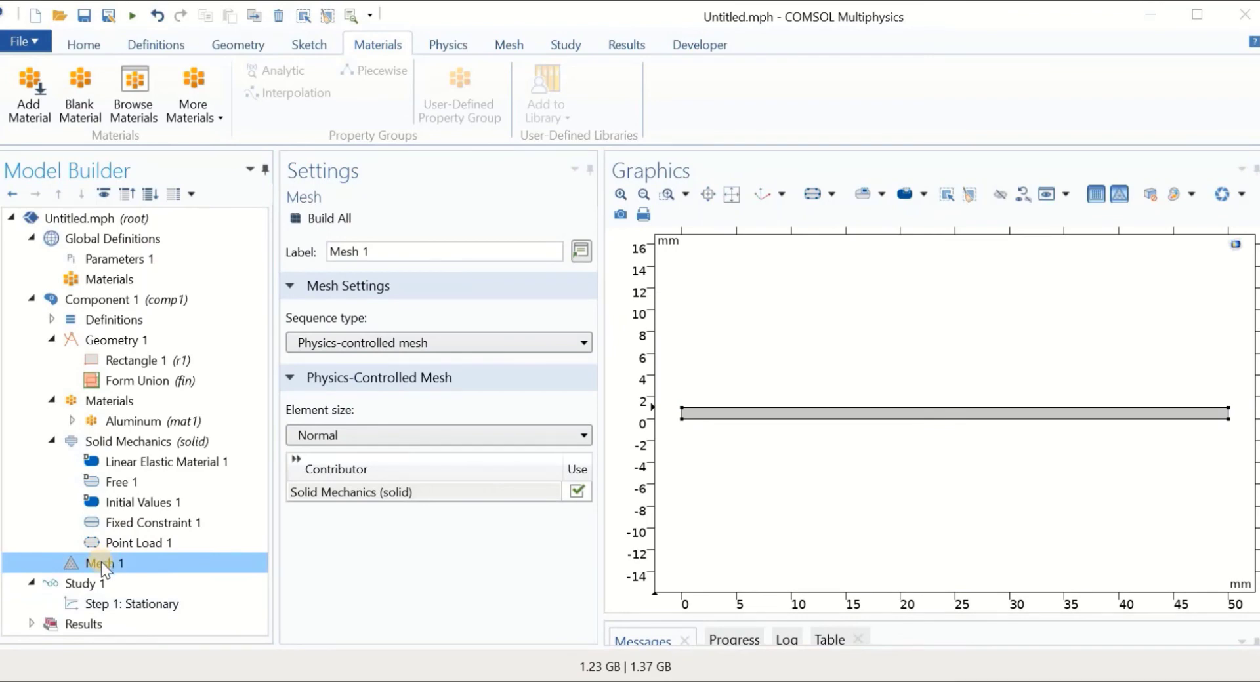
left_click(101, 562)
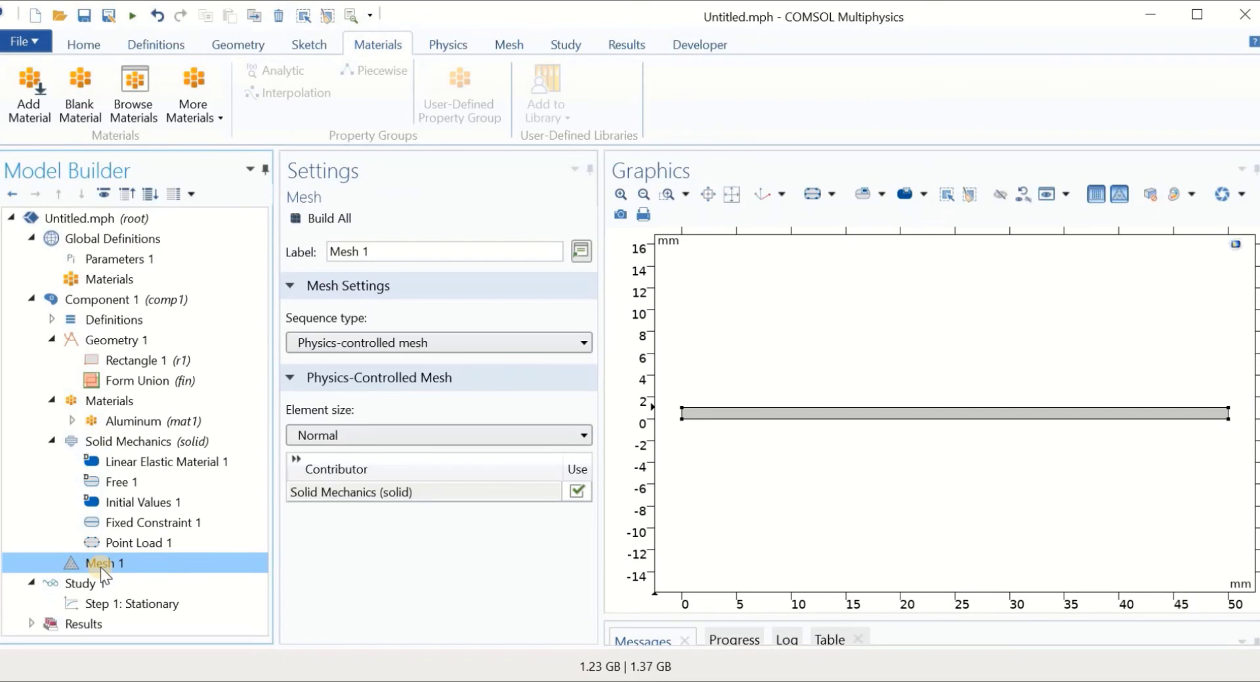
left_click(100, 568)
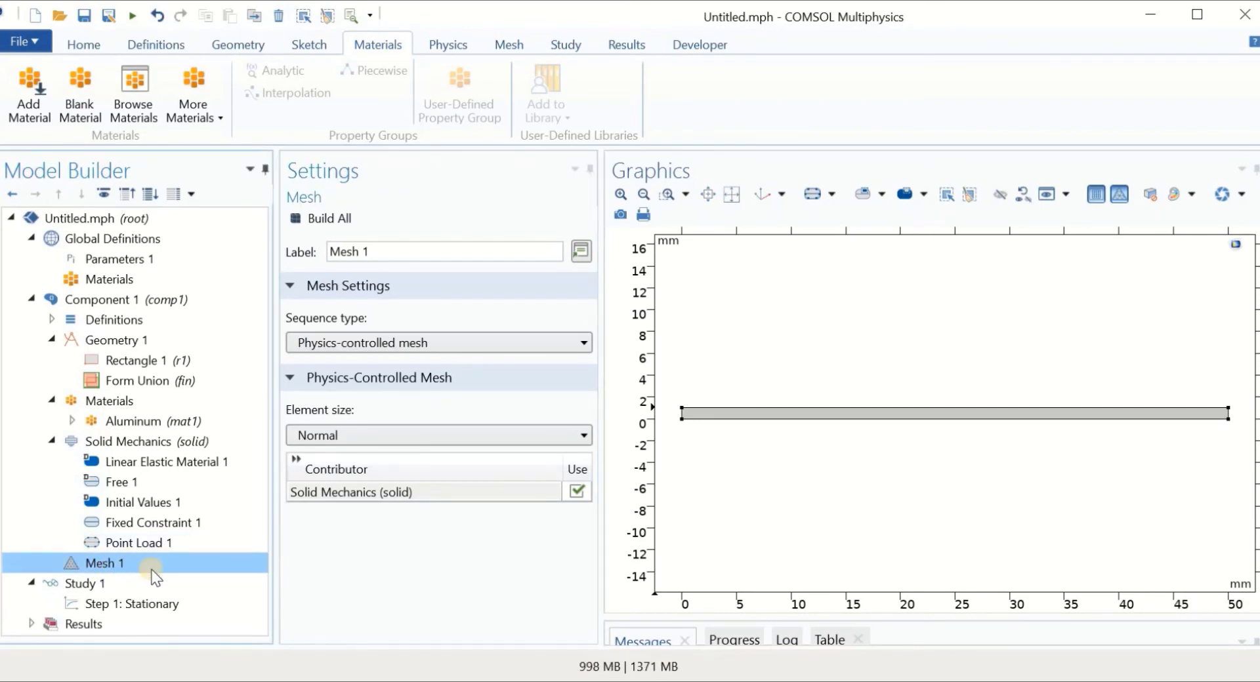
left_click(391, 343)
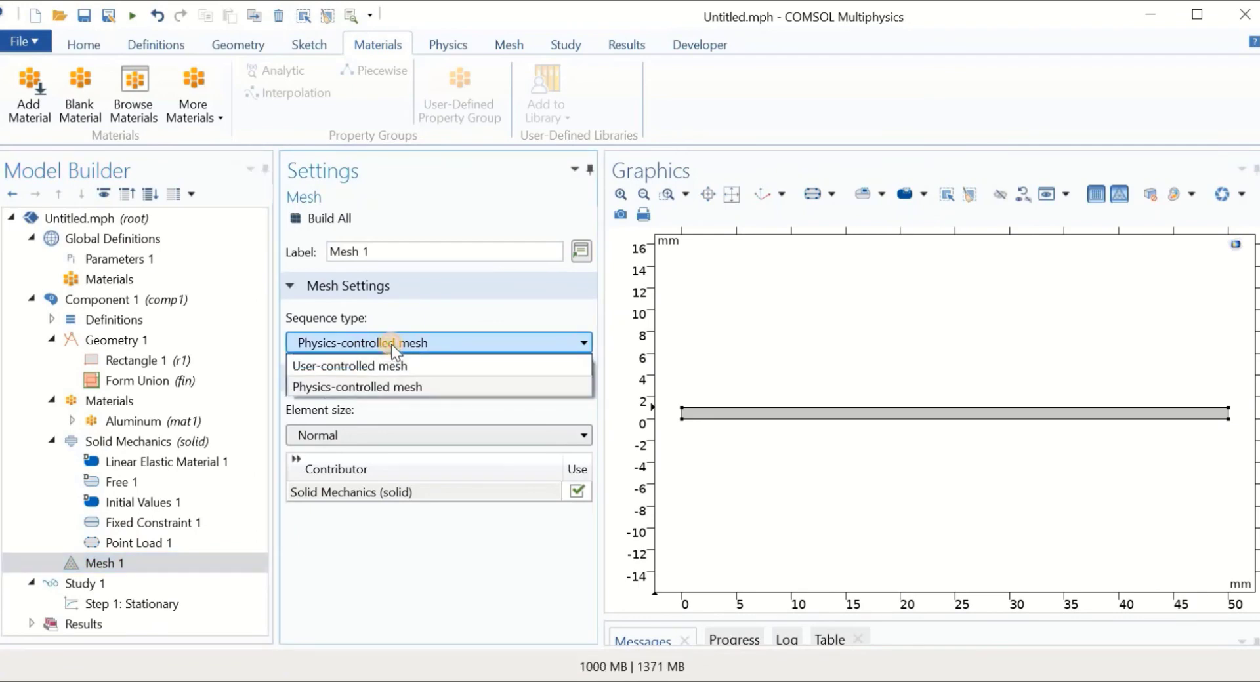
left_click(391, 344)
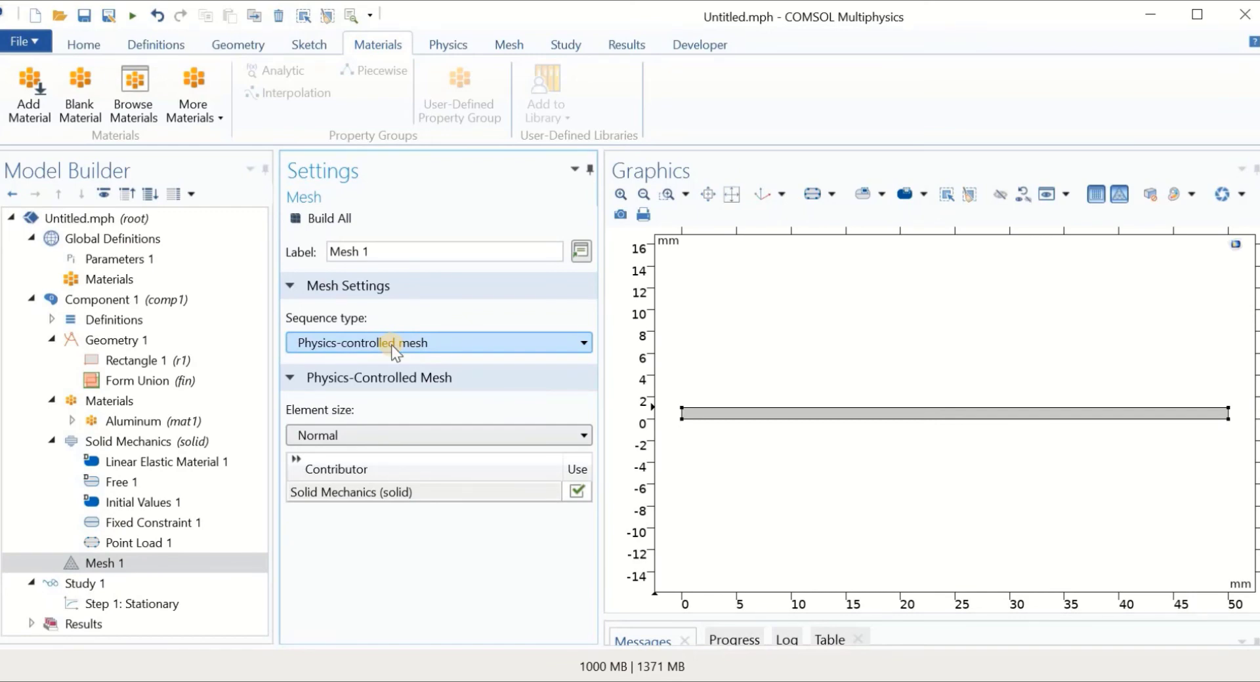
left_click(391, 343)
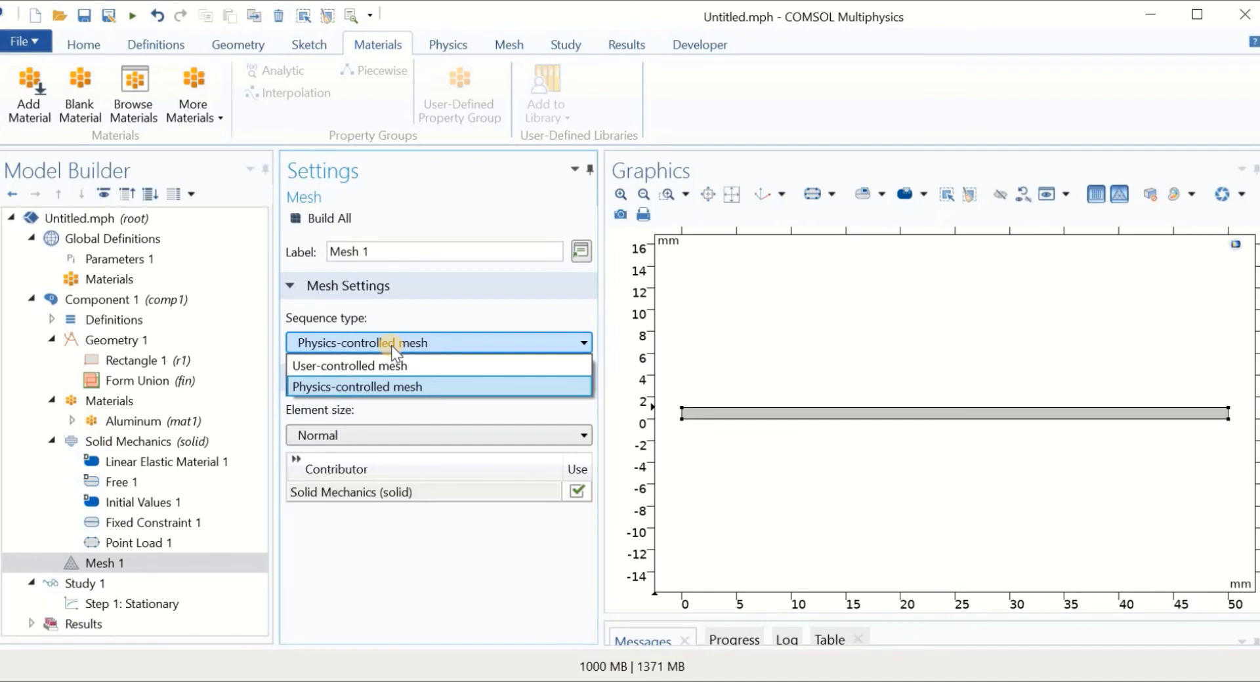
left_click(391, 345)
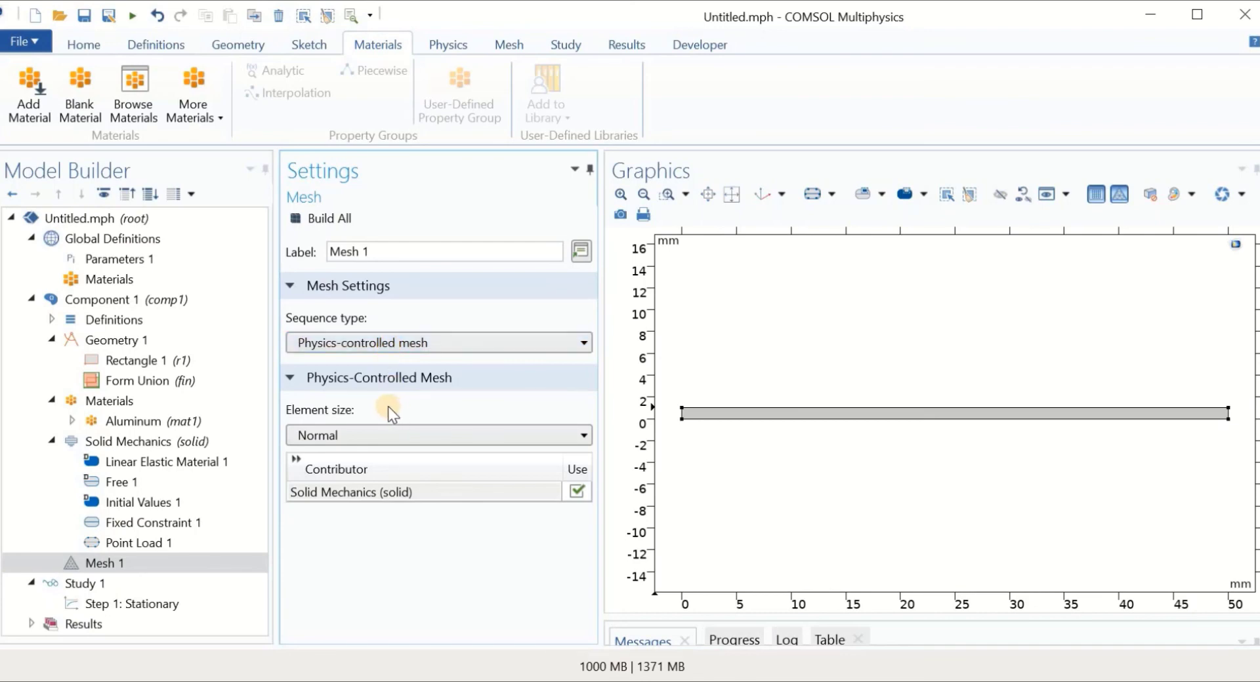
Build the physics-controlled mesh of the beam with the Normal element size
left_click(400, 434)
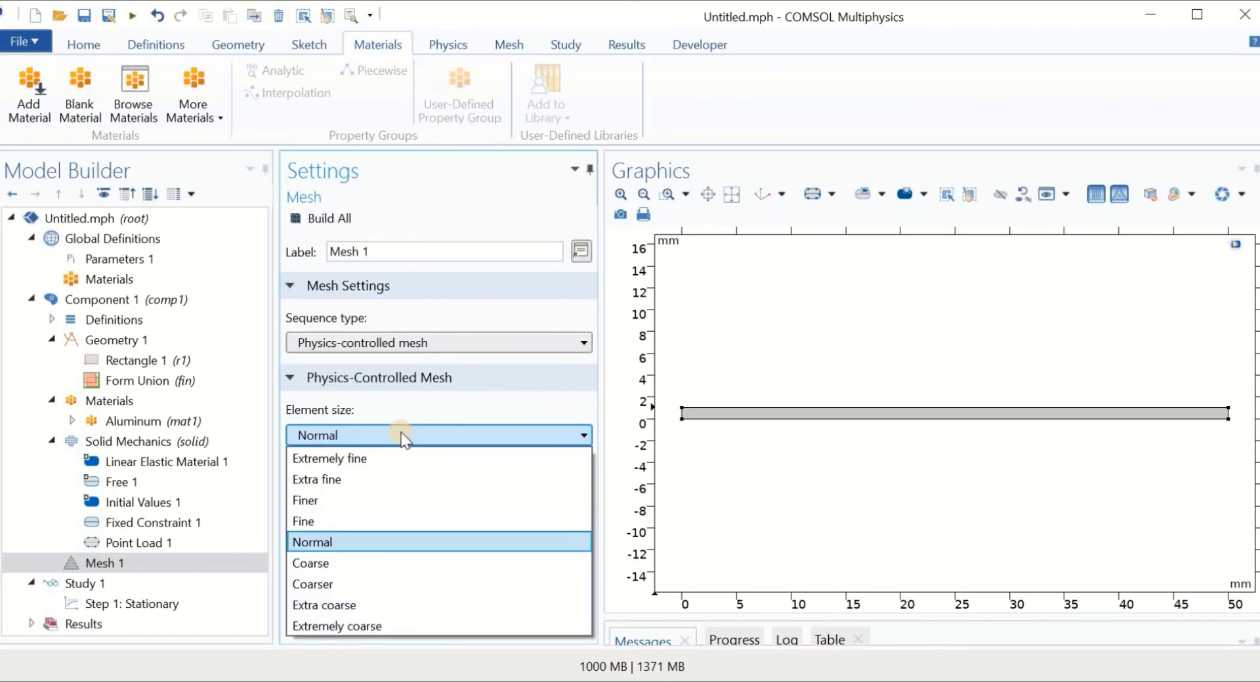
left_click(387, 542)
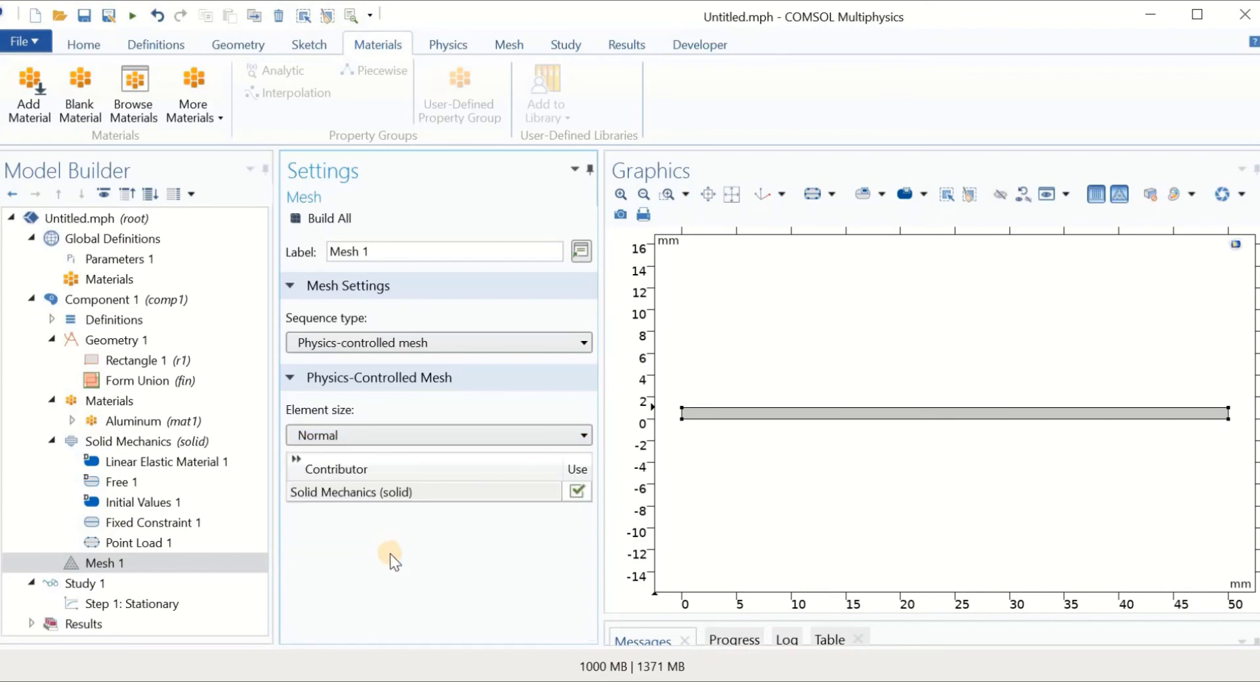
left_click(322, 216)
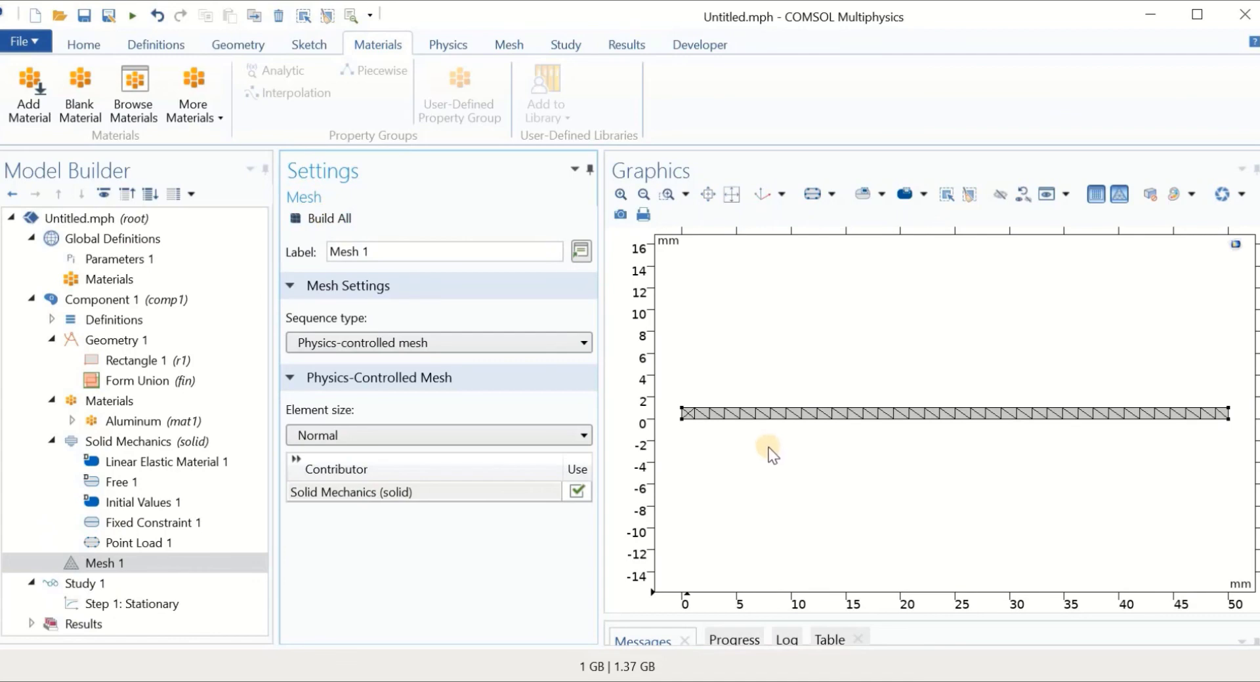
Try building the beam mesh with the Extra fine element size, and rebuild it at Normal
left_click(336, 441)
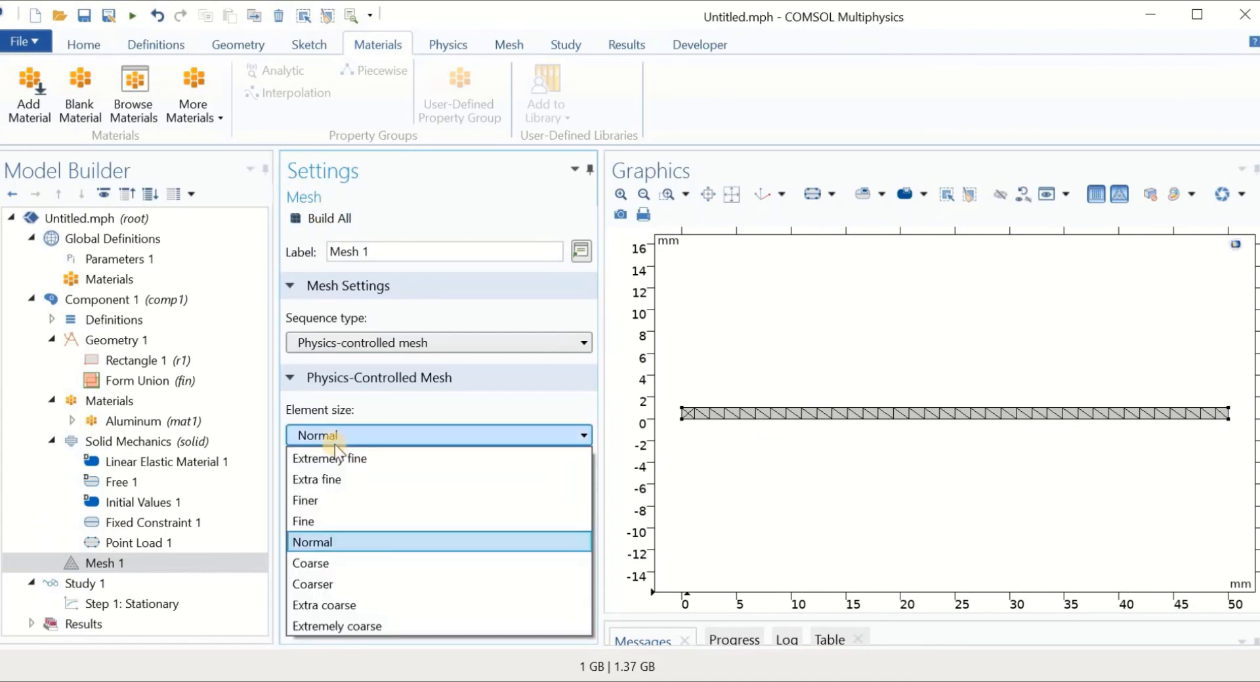
left_click(335, 479)
left_click(328, 218)
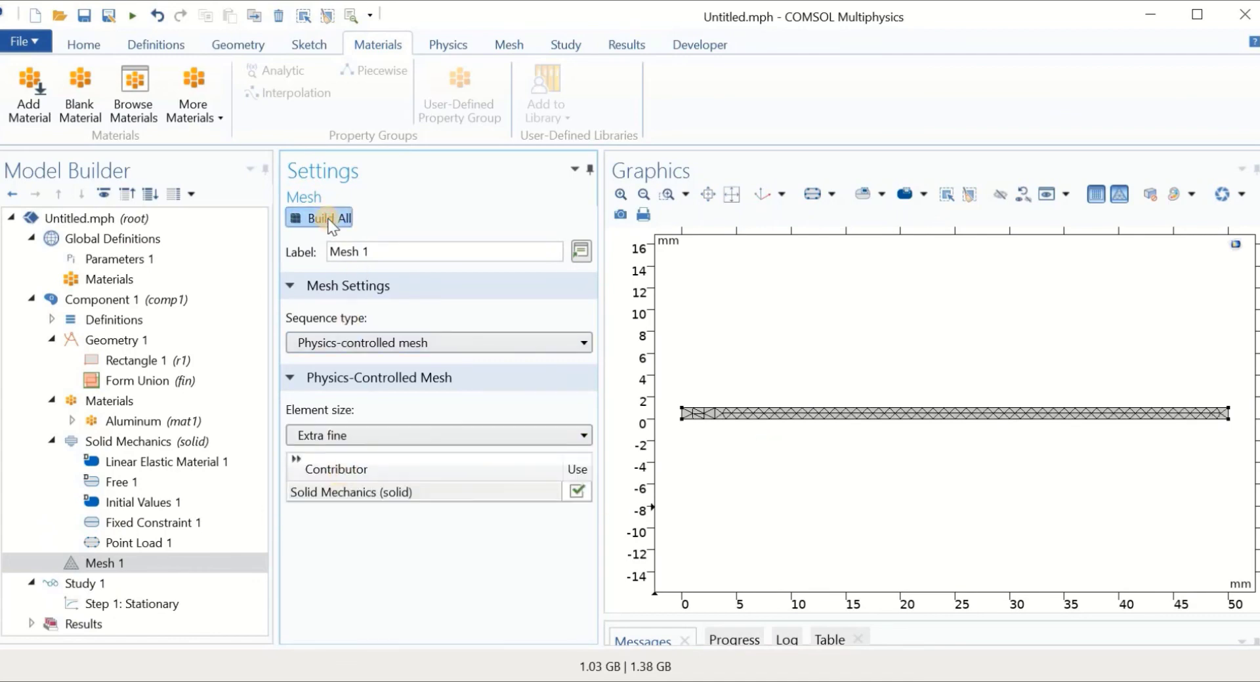
left_click(432, 436)
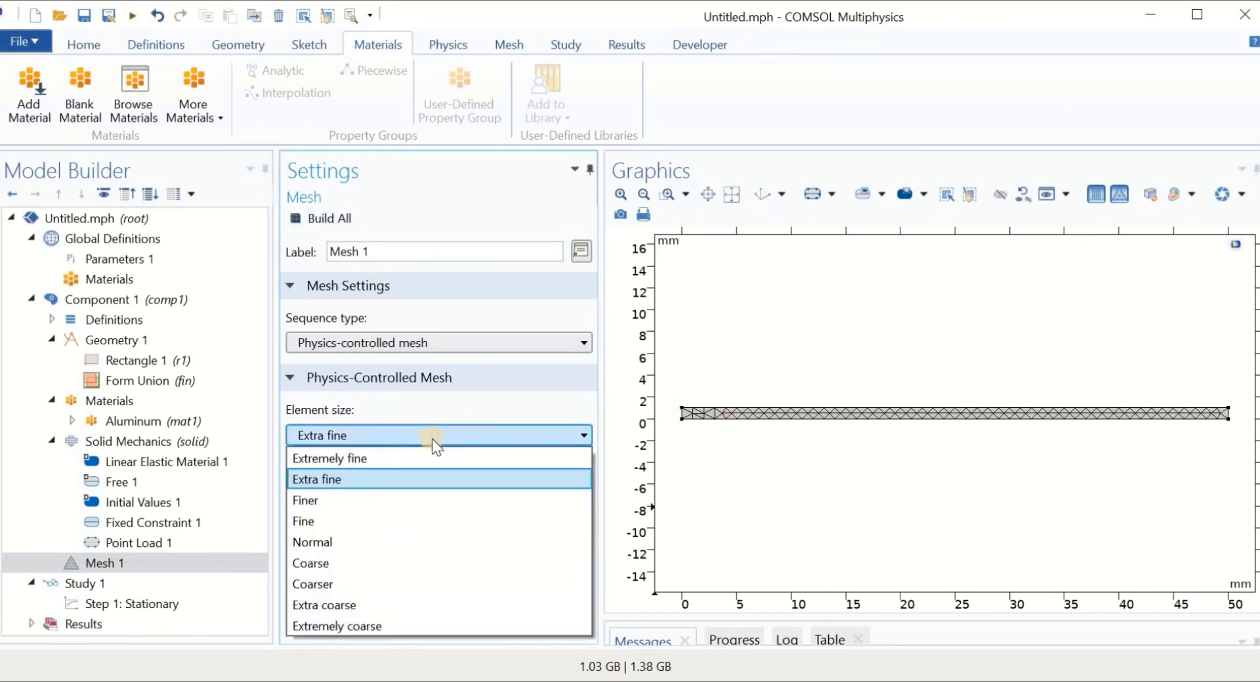
left_click(388, 539)
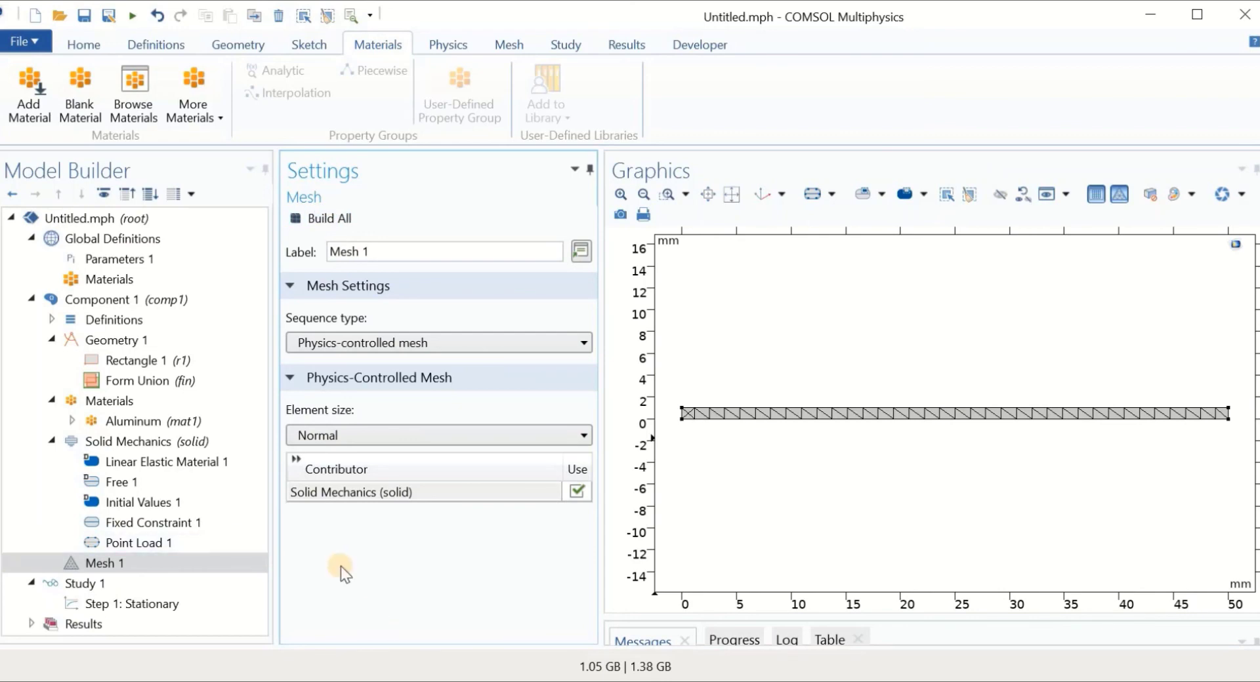
Check the settings of Study 1 and its Stationary step, and compute the solution
left_click(97, 584)
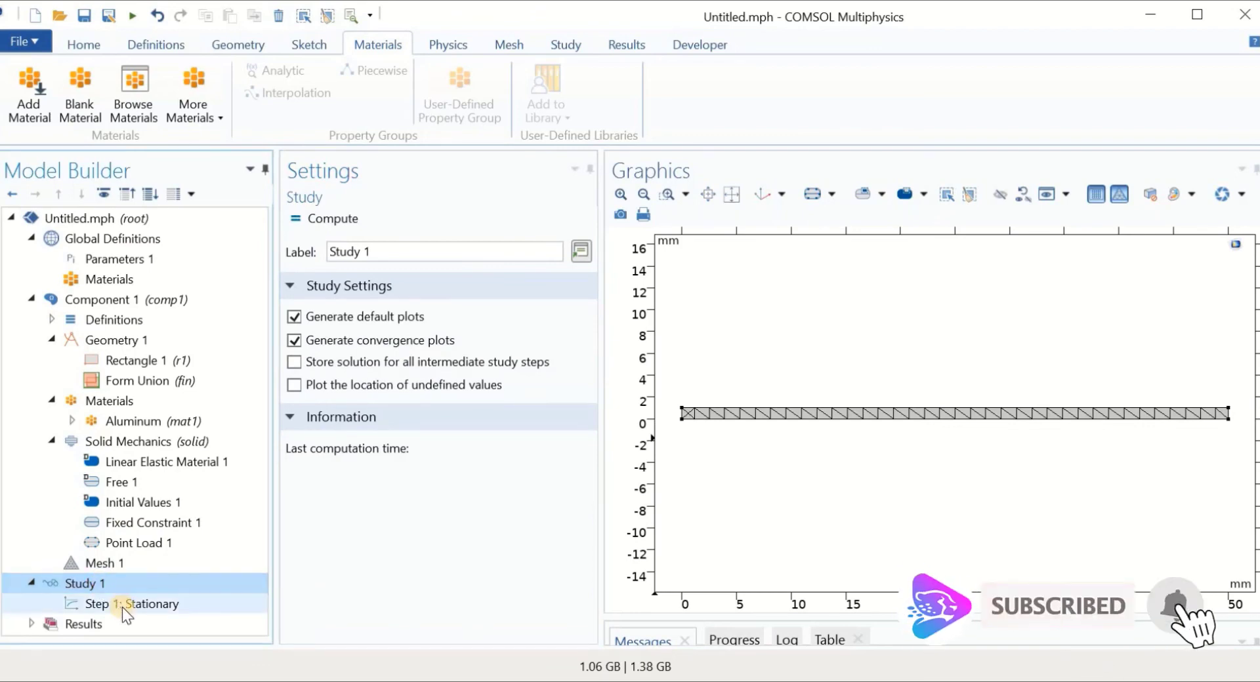
left_click(122, 605)
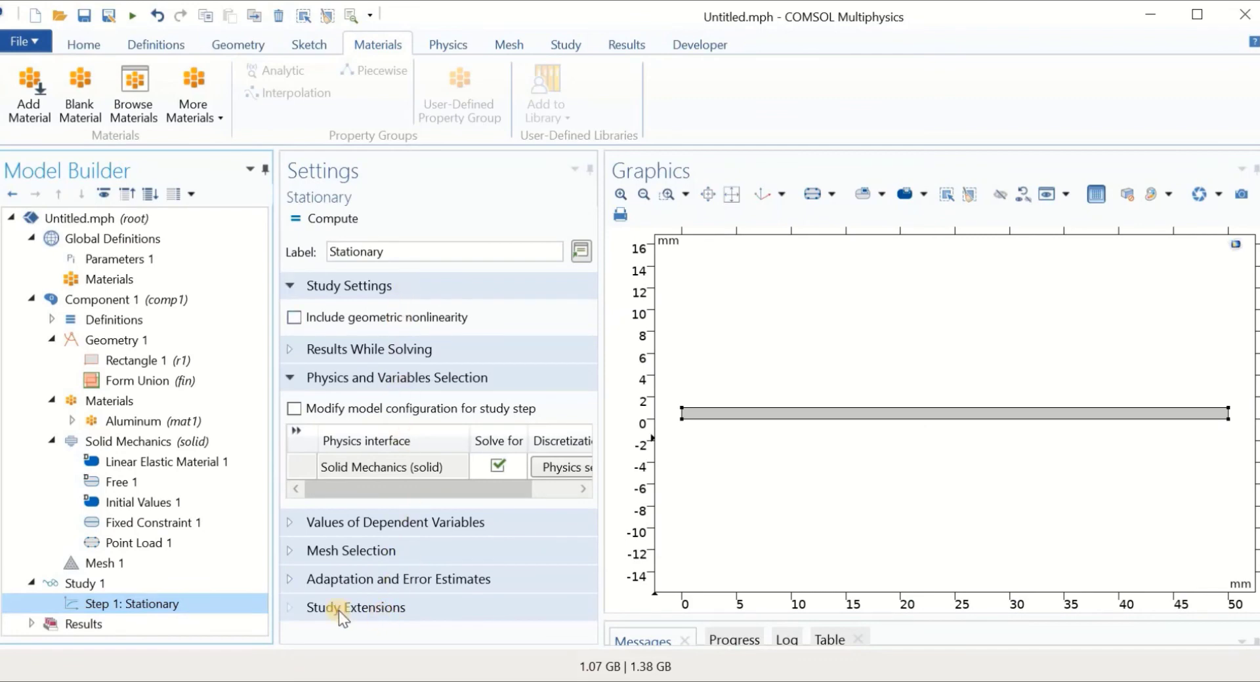
left_click(335, 218)
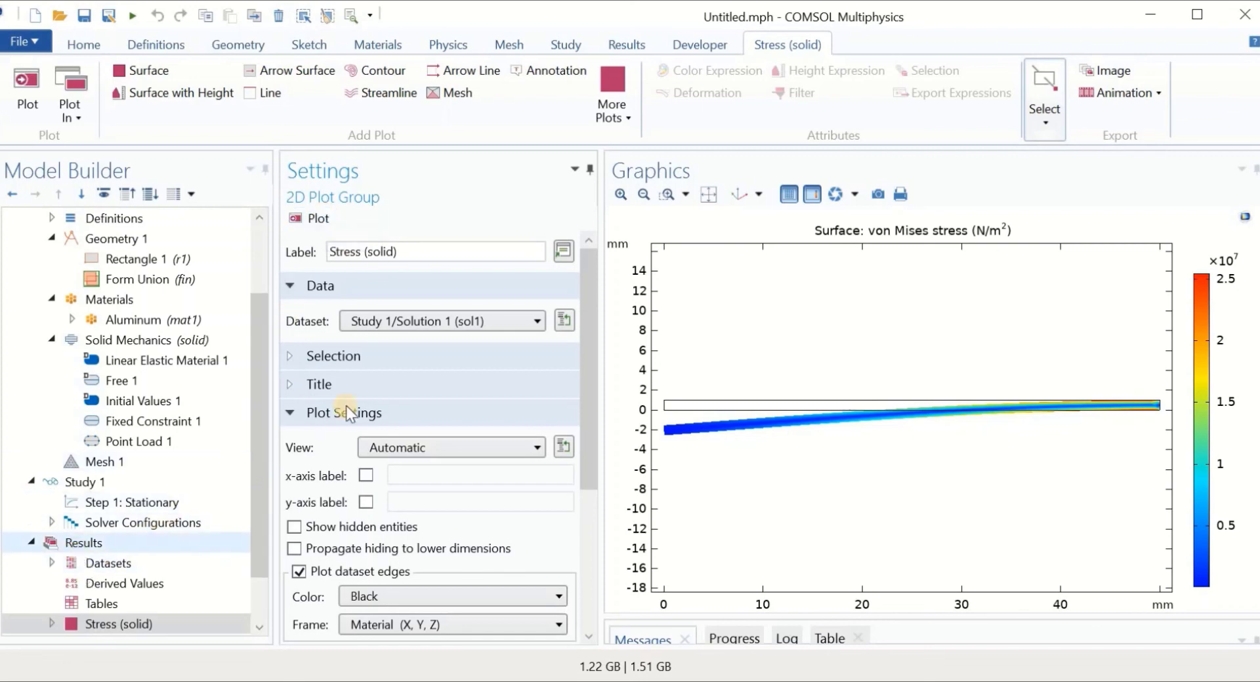
Show the Stress (solid) plot under Results and examine the von Mises stress along the deflected beam
left_click(266, 387)
left_click_drag(266, 388, 266, 428)
left_click(81, 482)
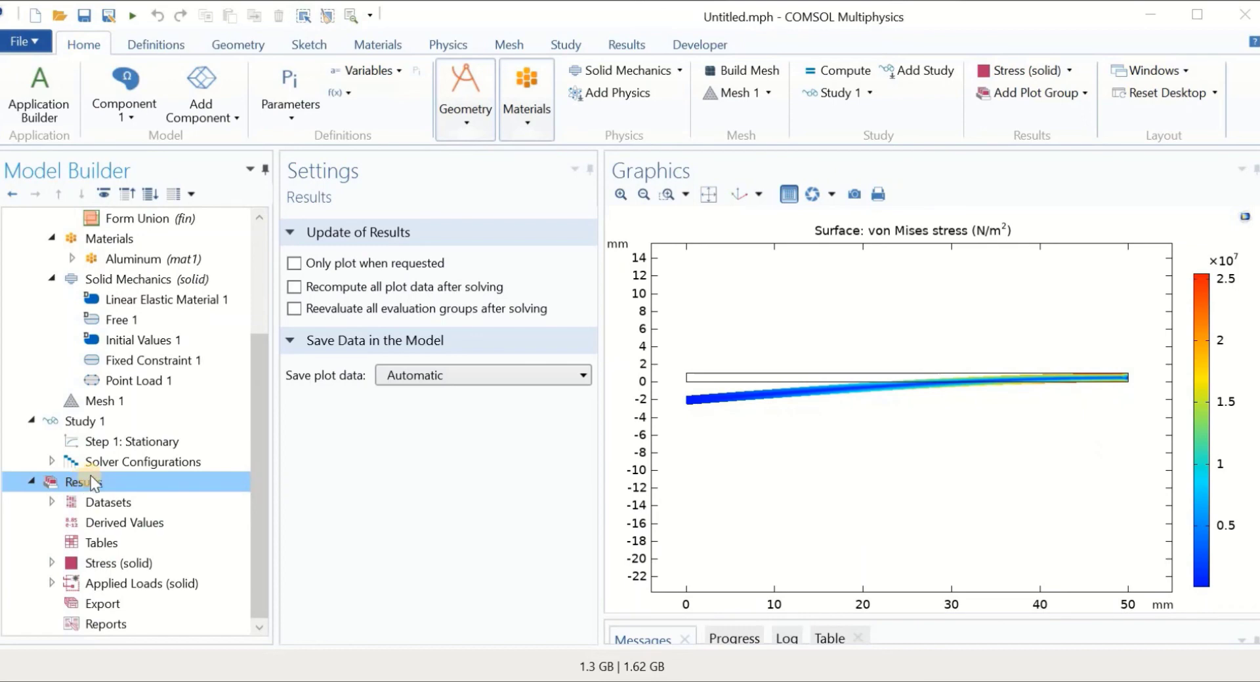
left_click(143, 563)
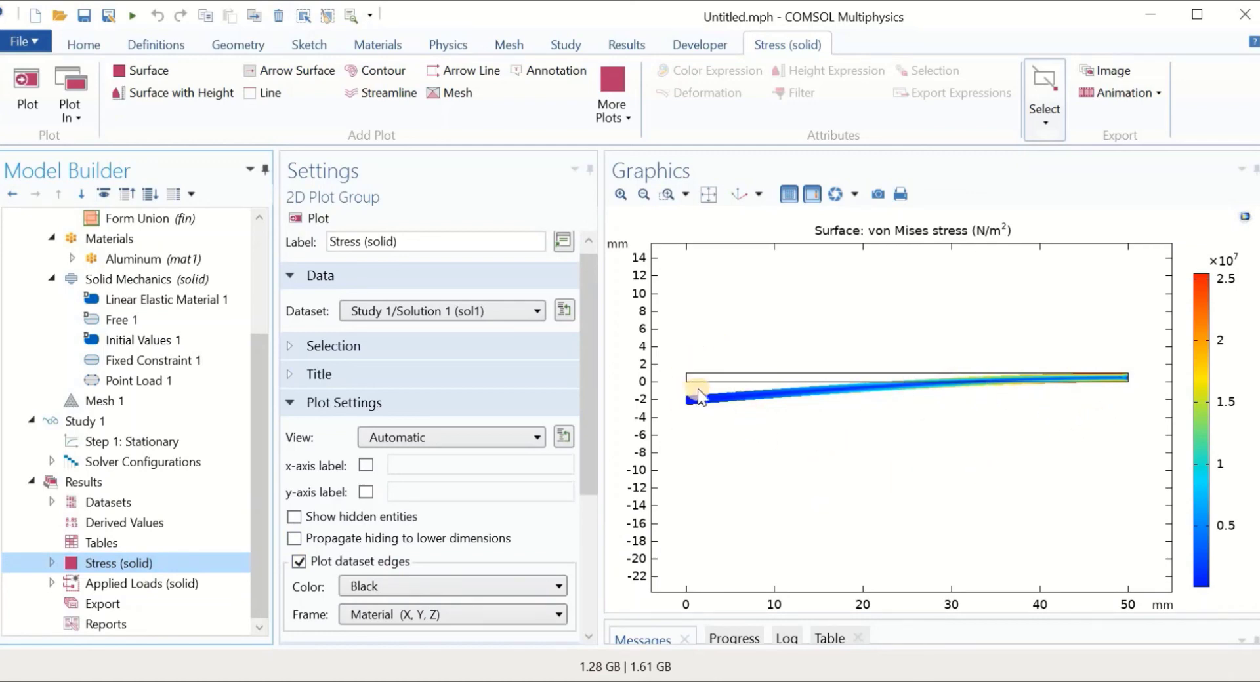
scroll(796, 450, "up", 1)
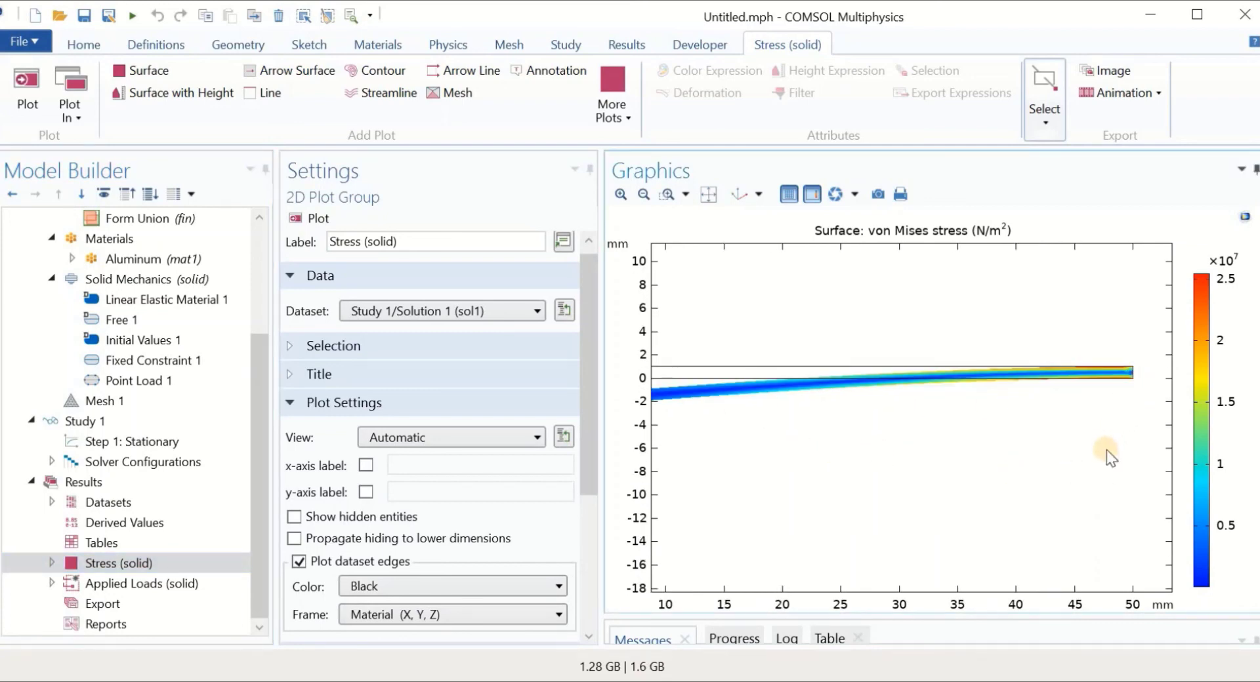
Add a 2D plot group under Results and label it Deflection
middle_click_drag(1046, 444, 1027, 497)
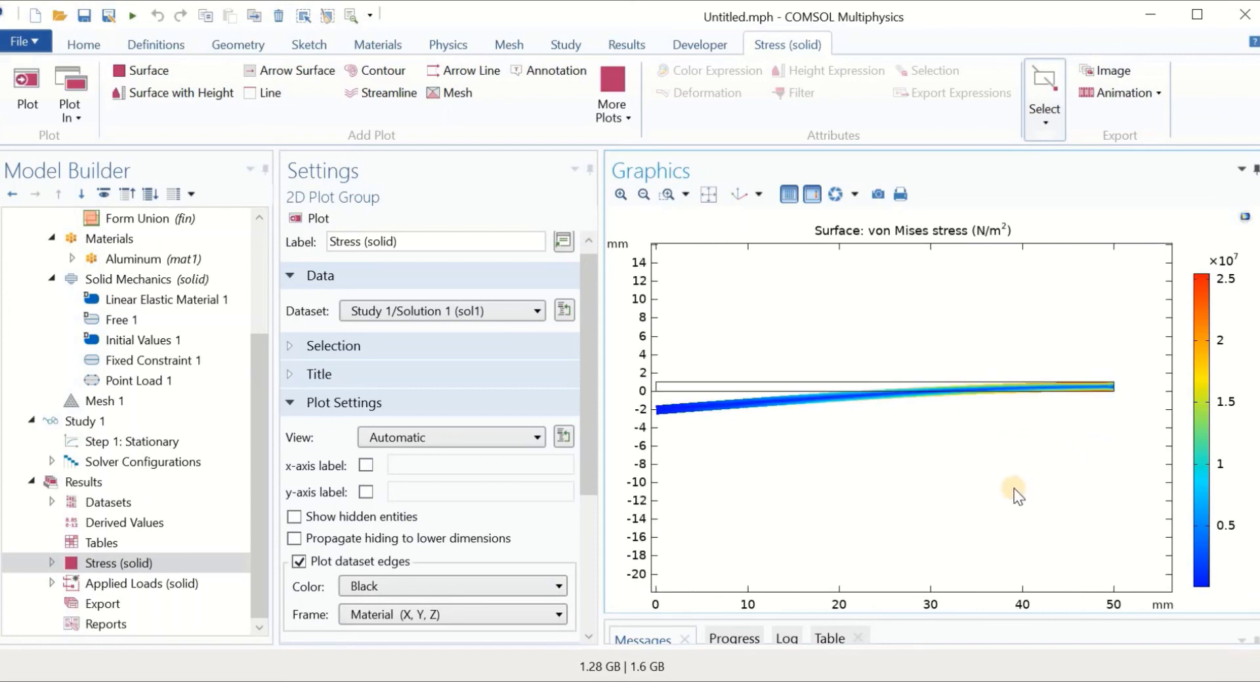
right_click_drag(939, 486, 958, 492)
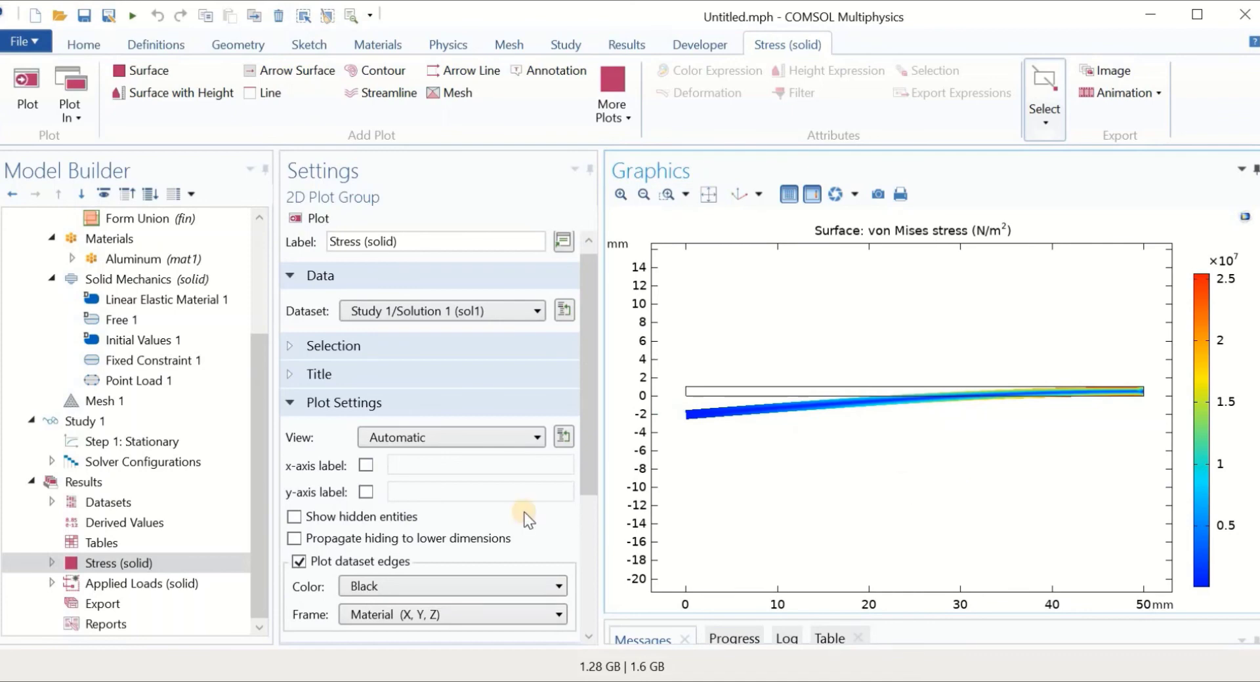
right_click(76, 483)
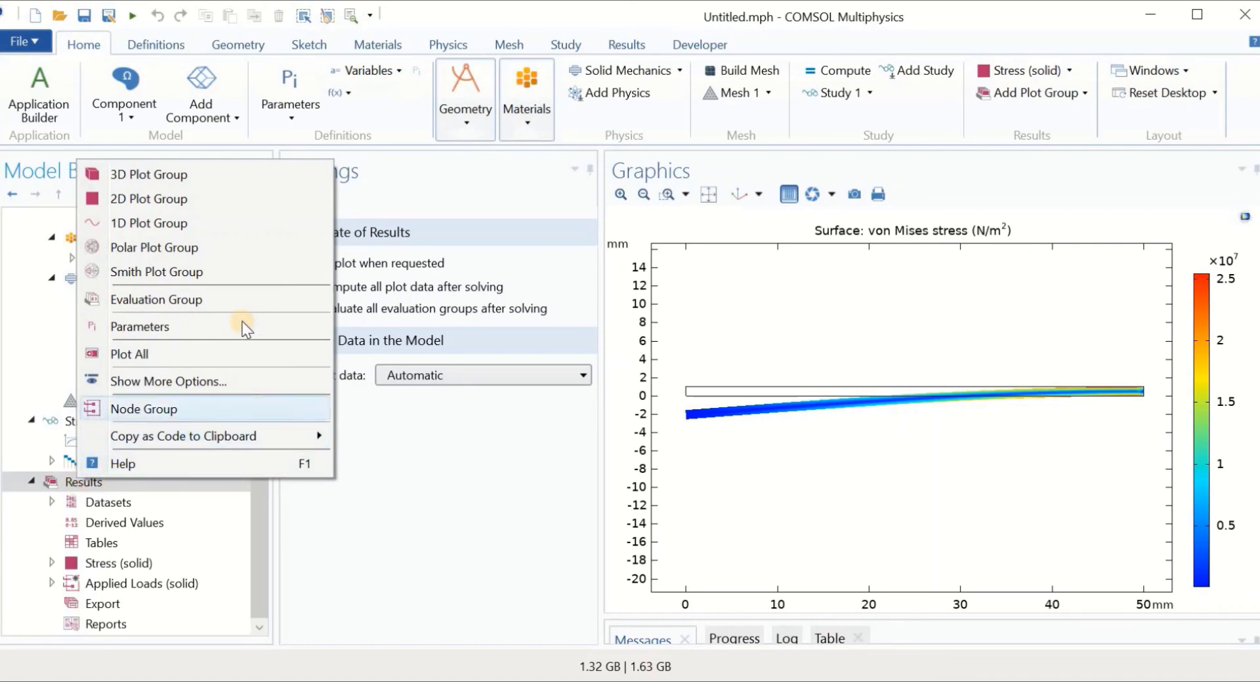
left_click(176, 200)
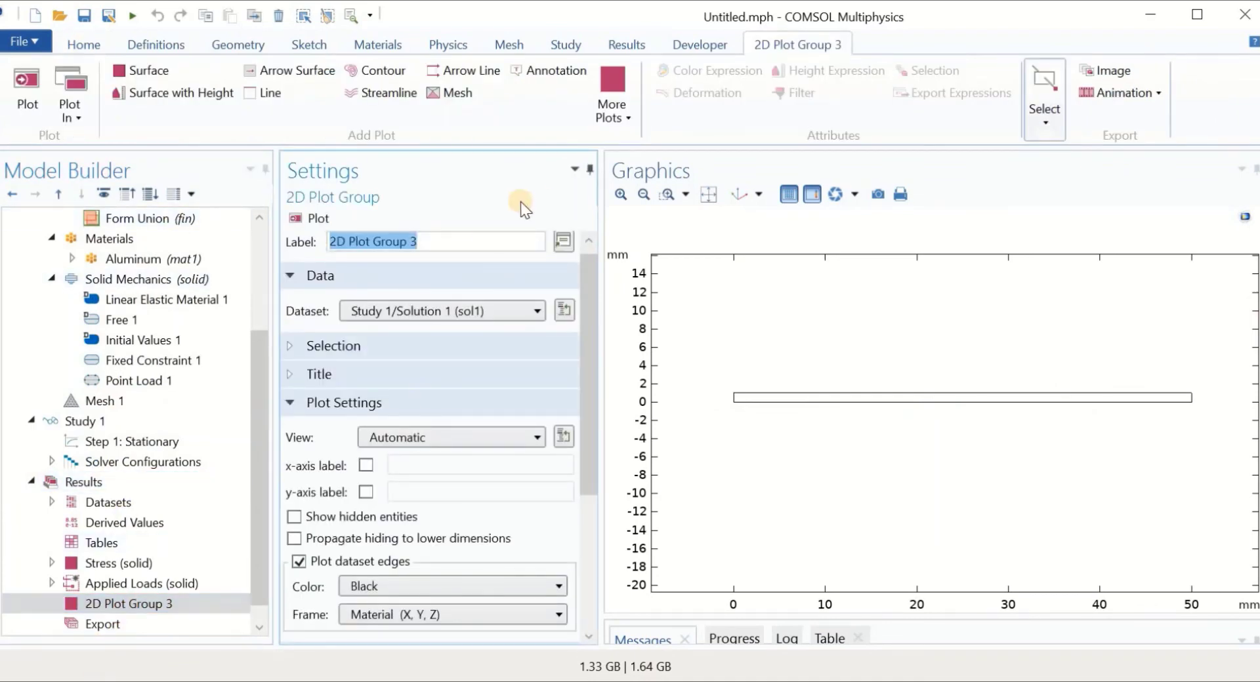
key("BackSpace")
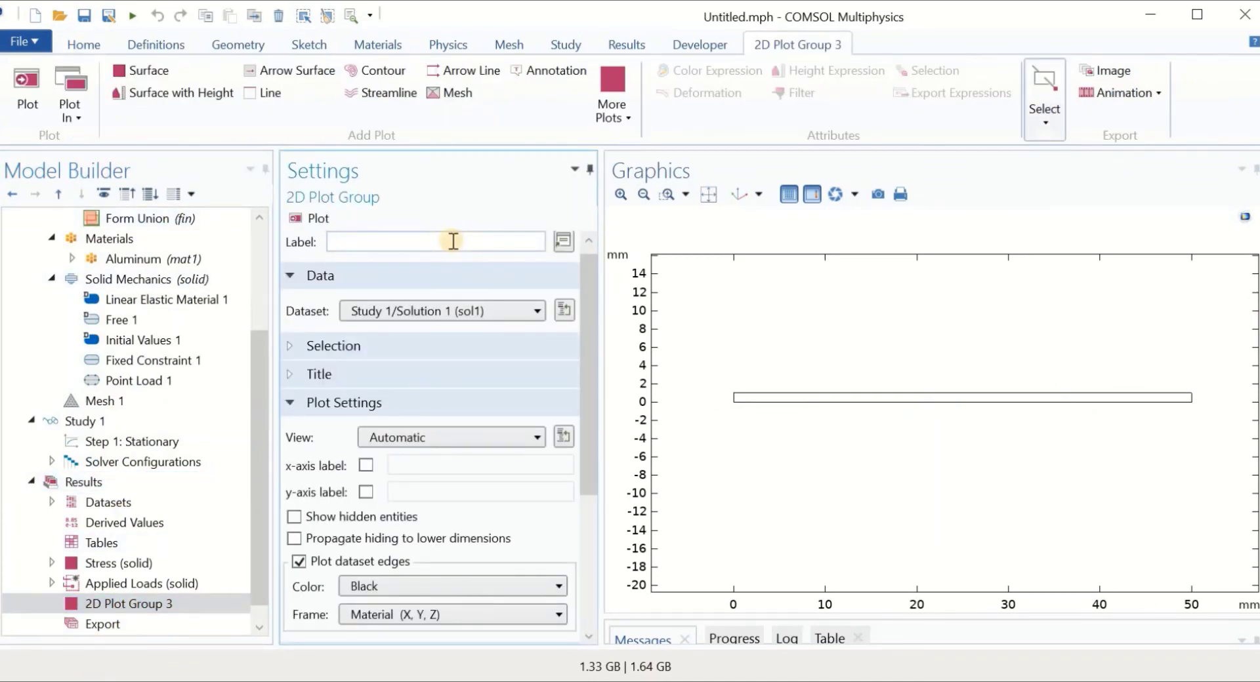
type("Deflection")
left_click(141, 608)
Add a surface plot of total displacement (solid.disp) in mm to the Deflection group and plot it
right_click(145, 609)
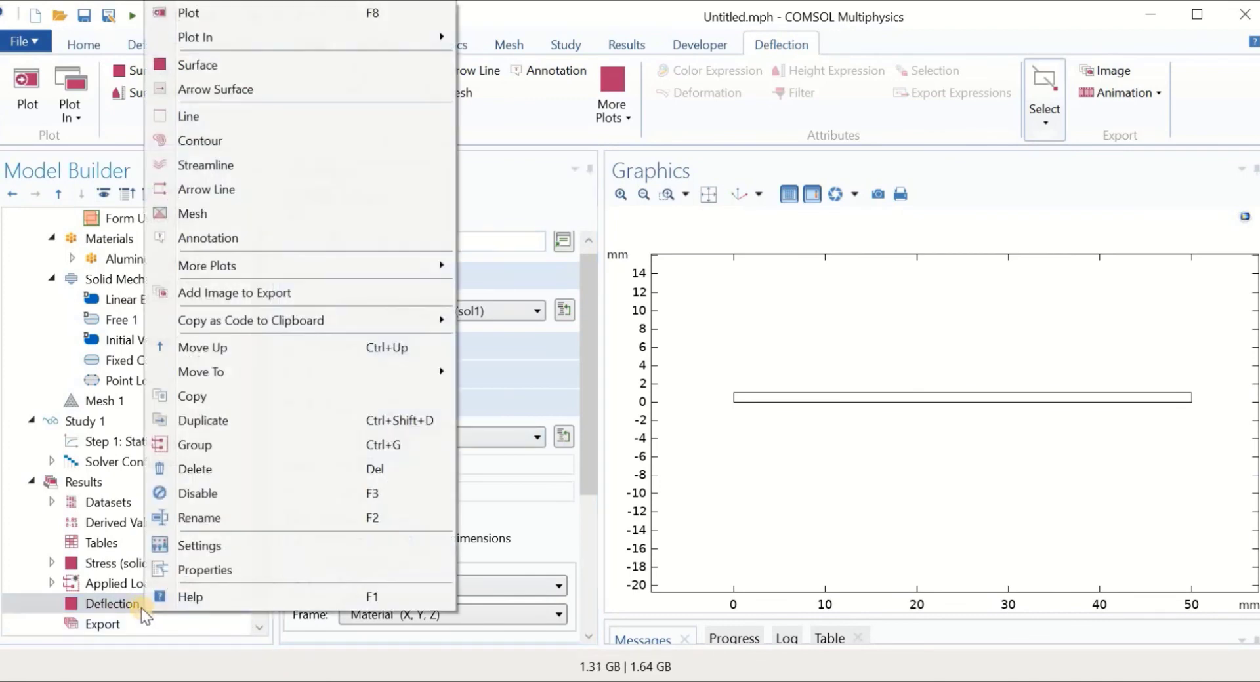
left_click(253, 68)
left_click_drag(250, 370, 245, 422)
left_click(343, 416)
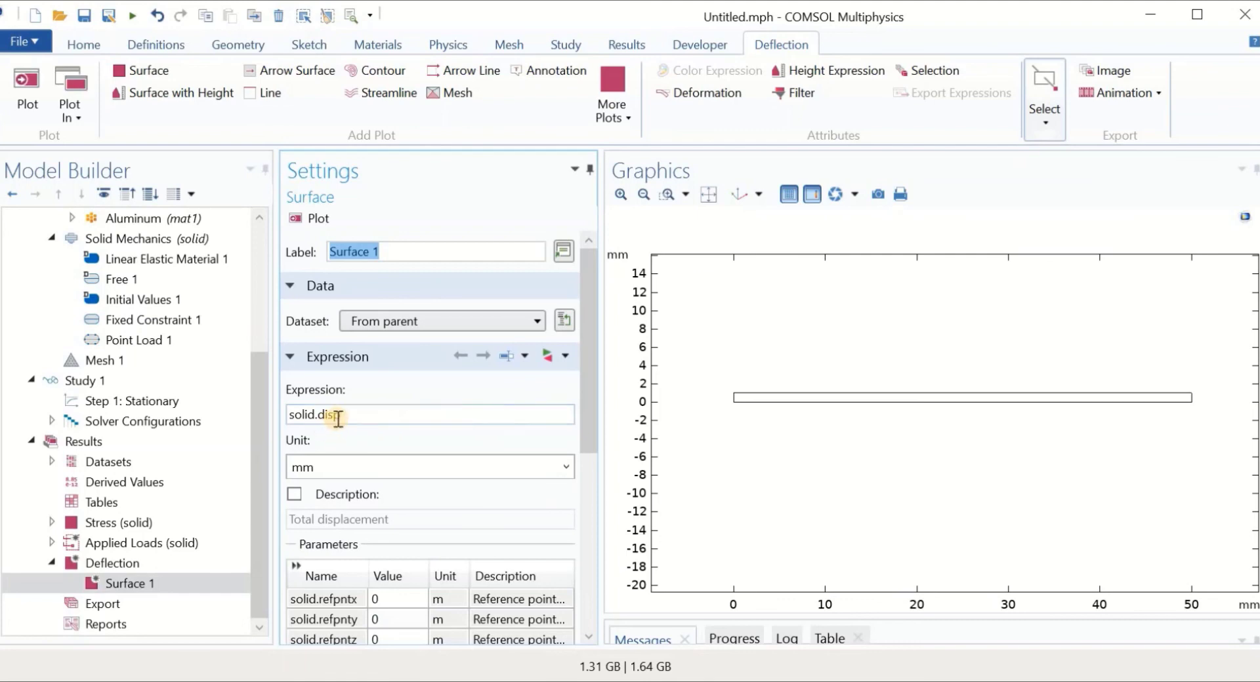
left_click(317, 219)
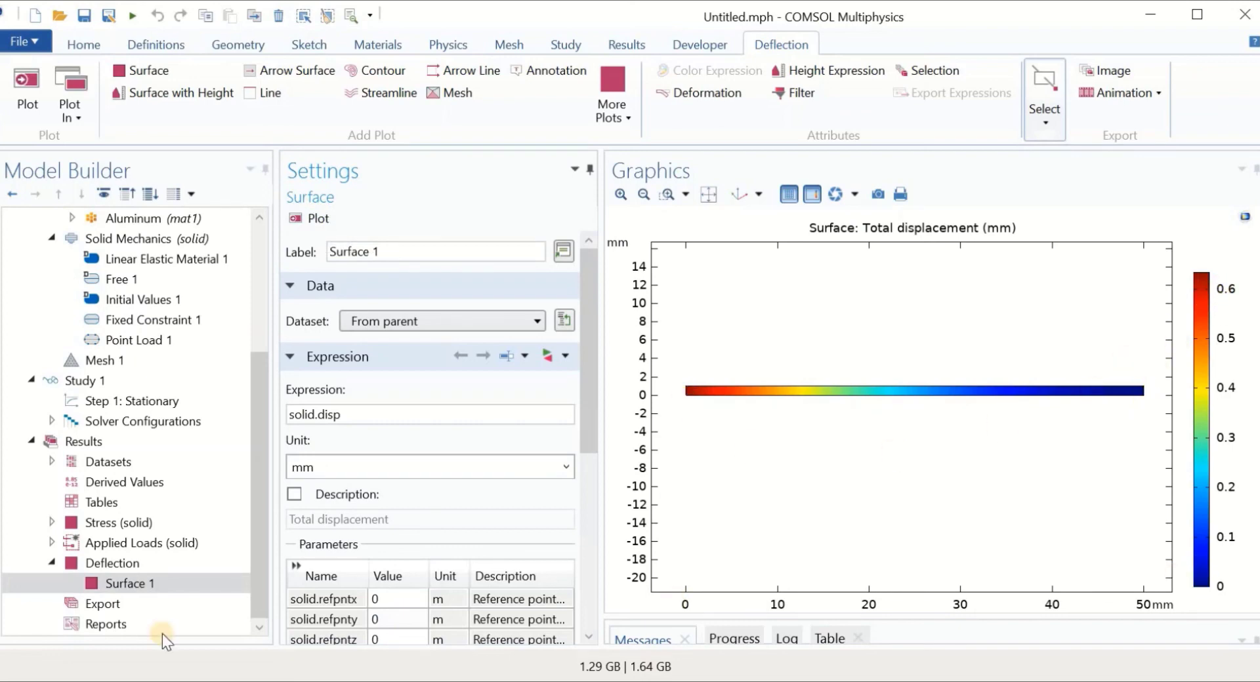
Add a Deformation to Surface 1 of the Deflection group so the displacement is drawn on the deformed beam
left_click(133, 585)
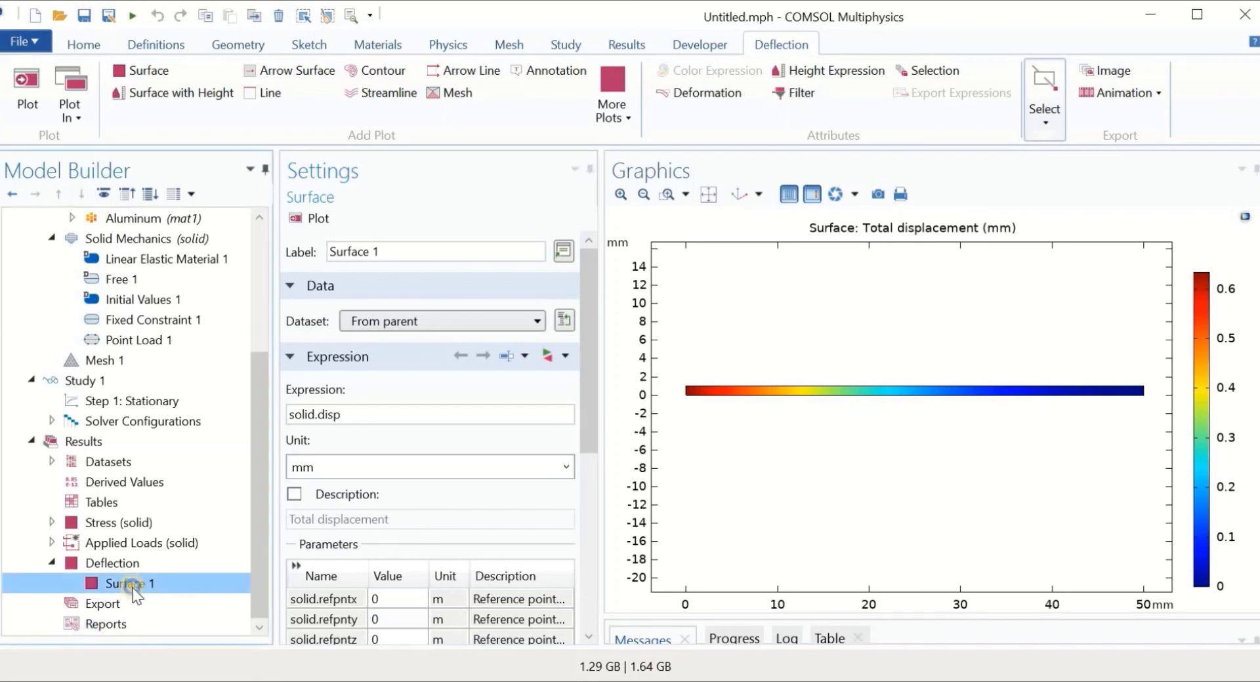
right_click(131, 584)
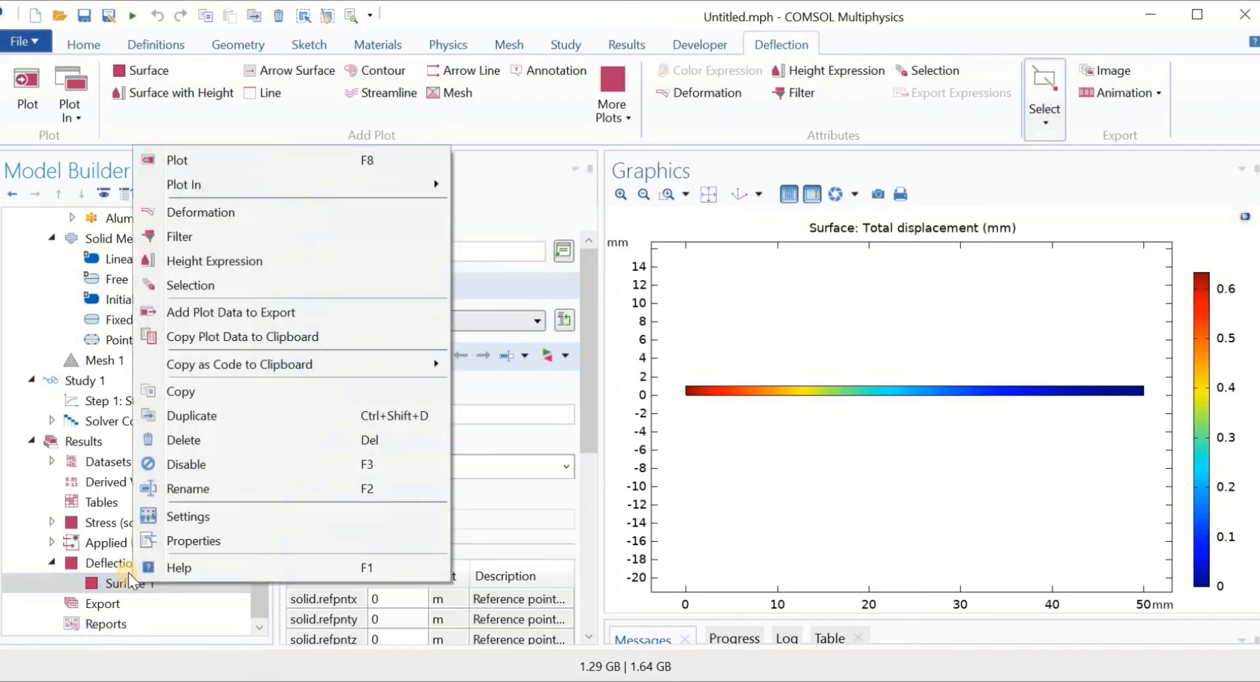
left_click(230, 214)
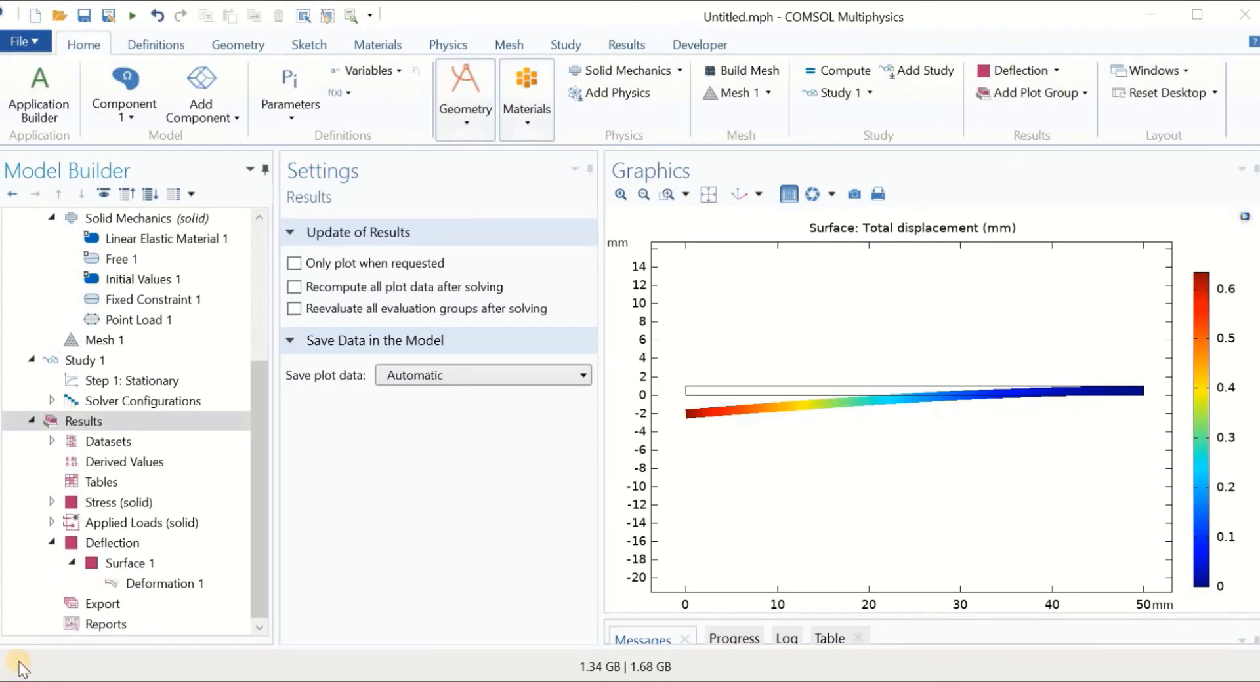
Add an image export under Export and set the Deflection plot group as its source
left_click(58, 426)
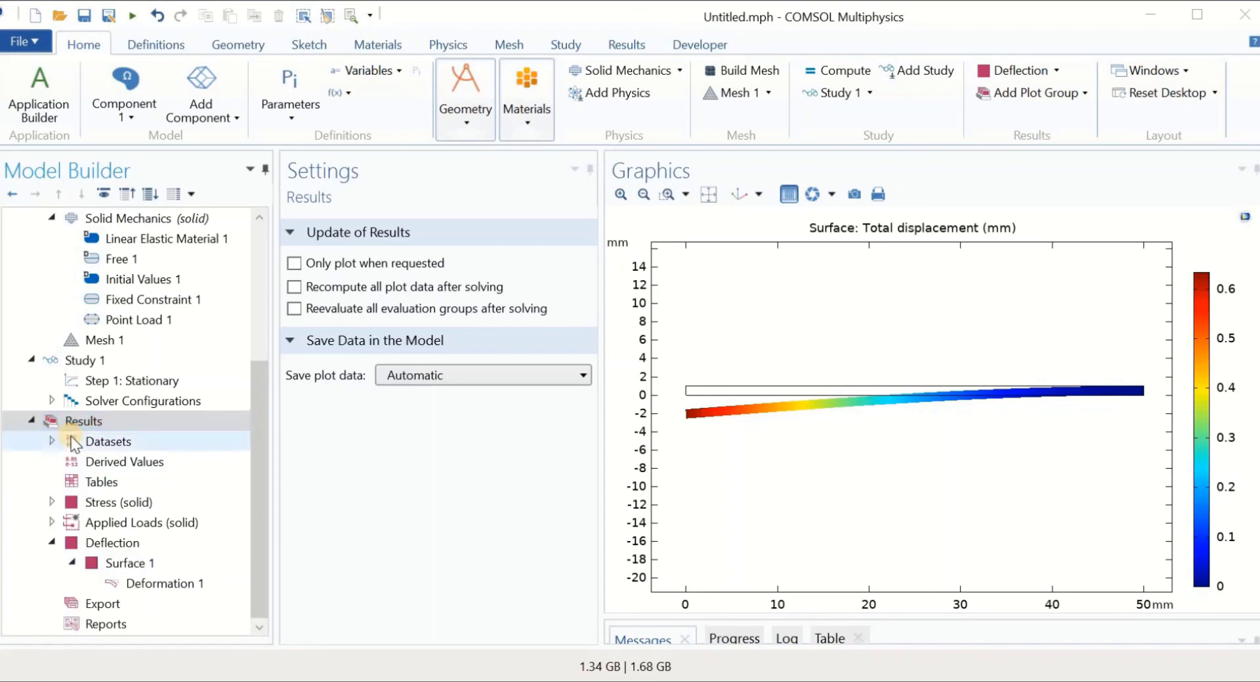
left_click(100, 605)
right_click(100, 605)
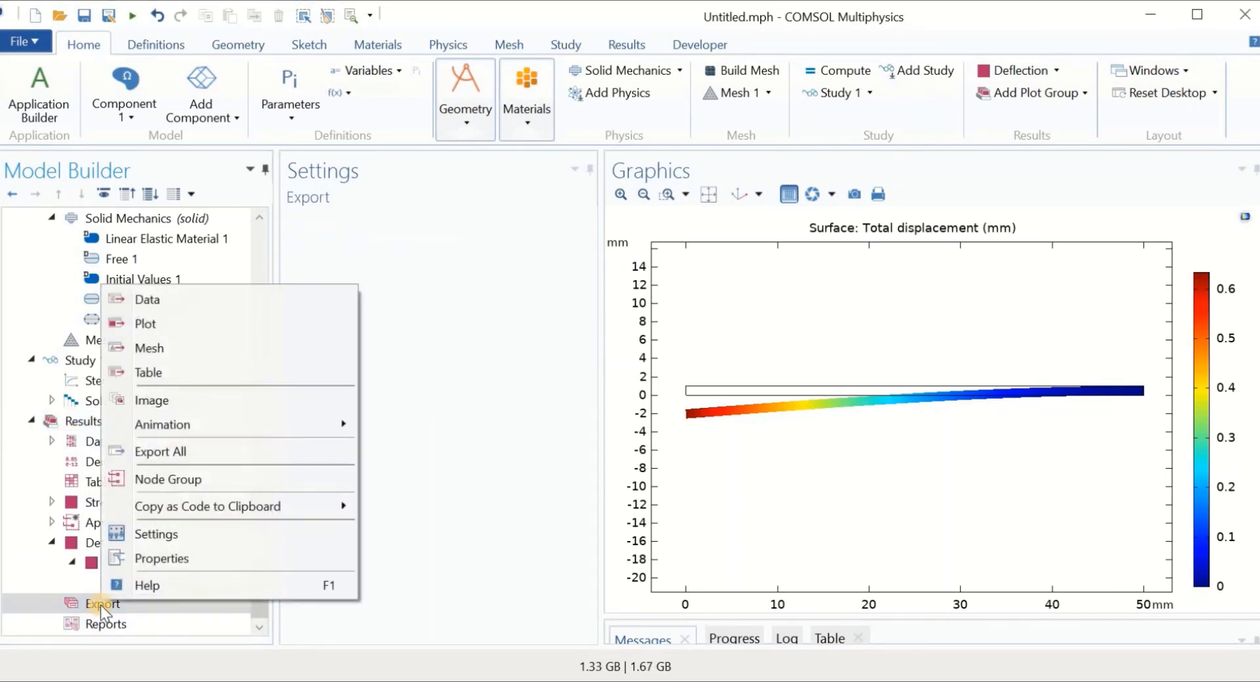
left_click(140, 400)
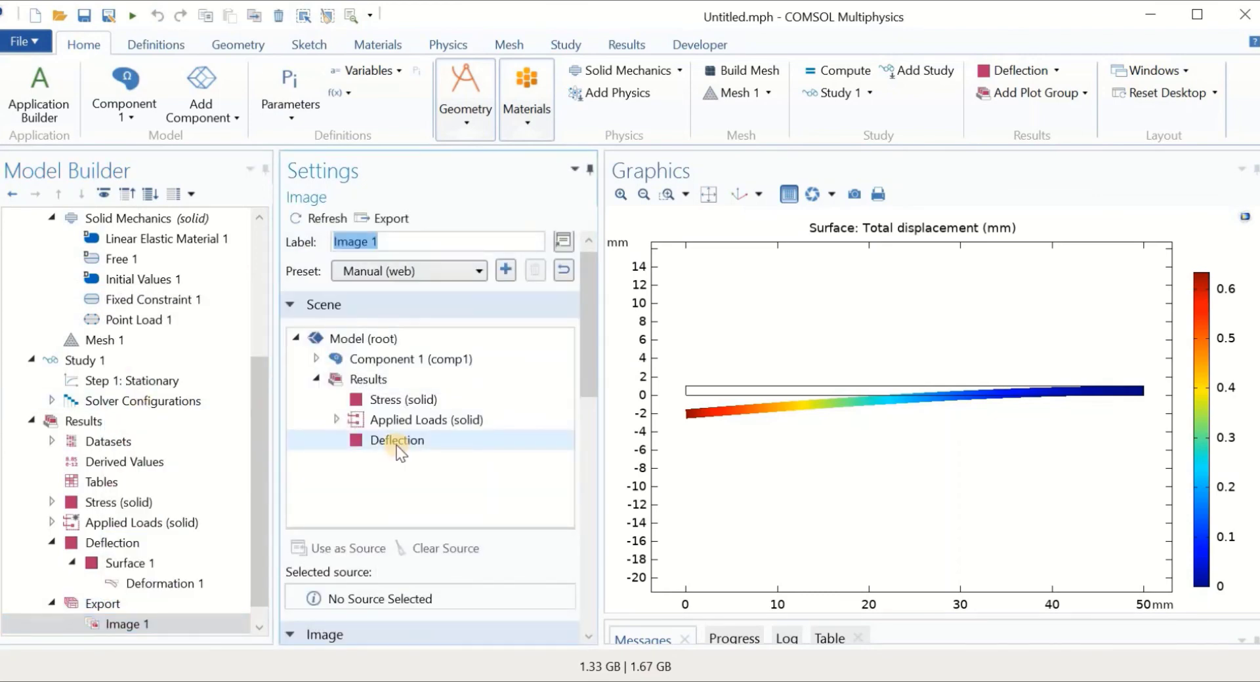
double_click(396, 441)
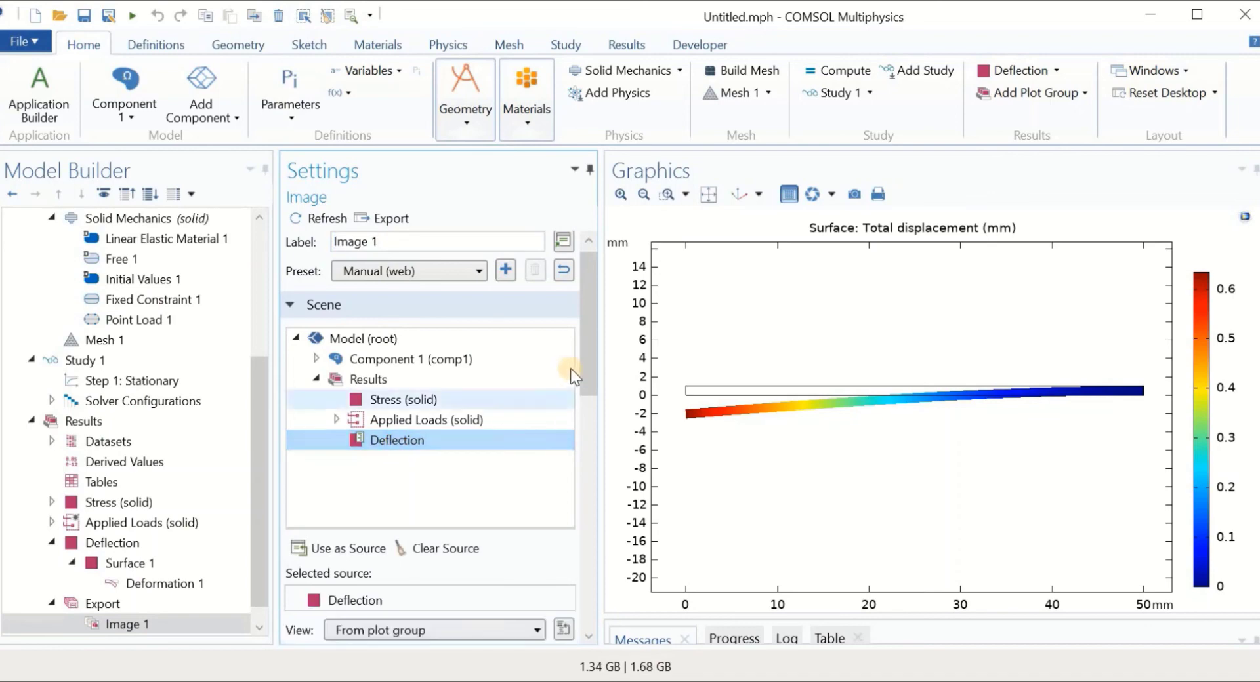
Check the image size and output settings, and export the Deflection image in JPEG format
scroll(588, 452, "down", 5)
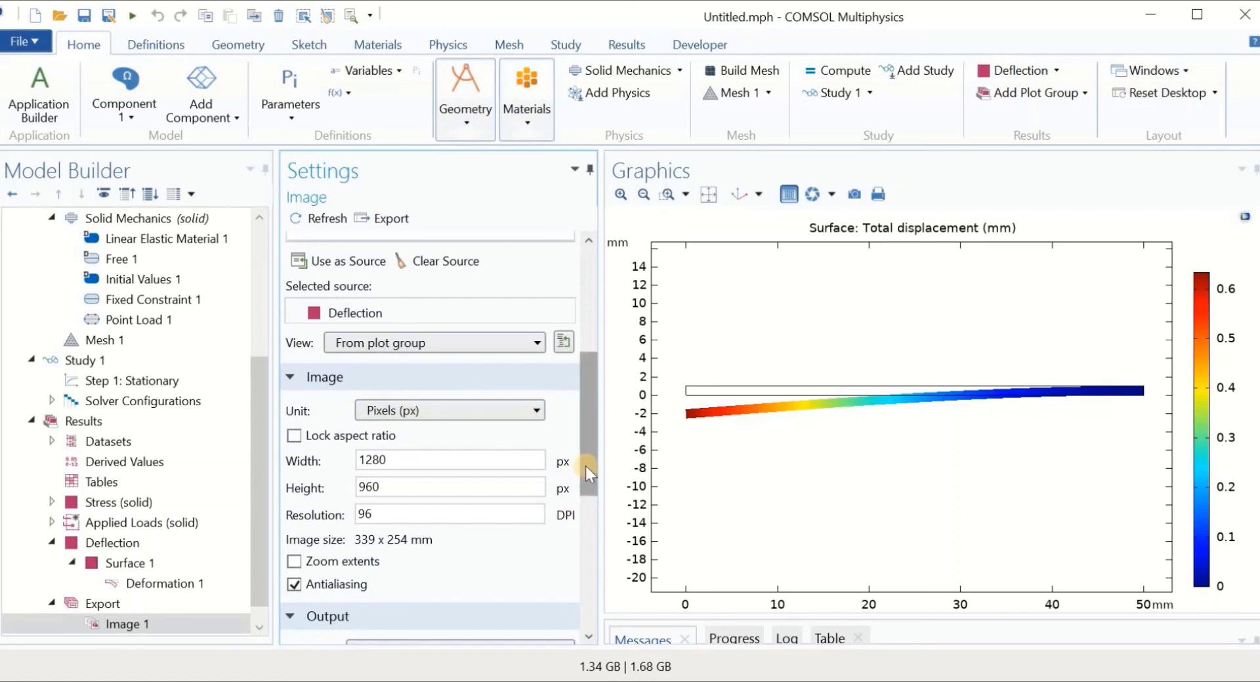
left_click_drag(586, 466, 601, 509)
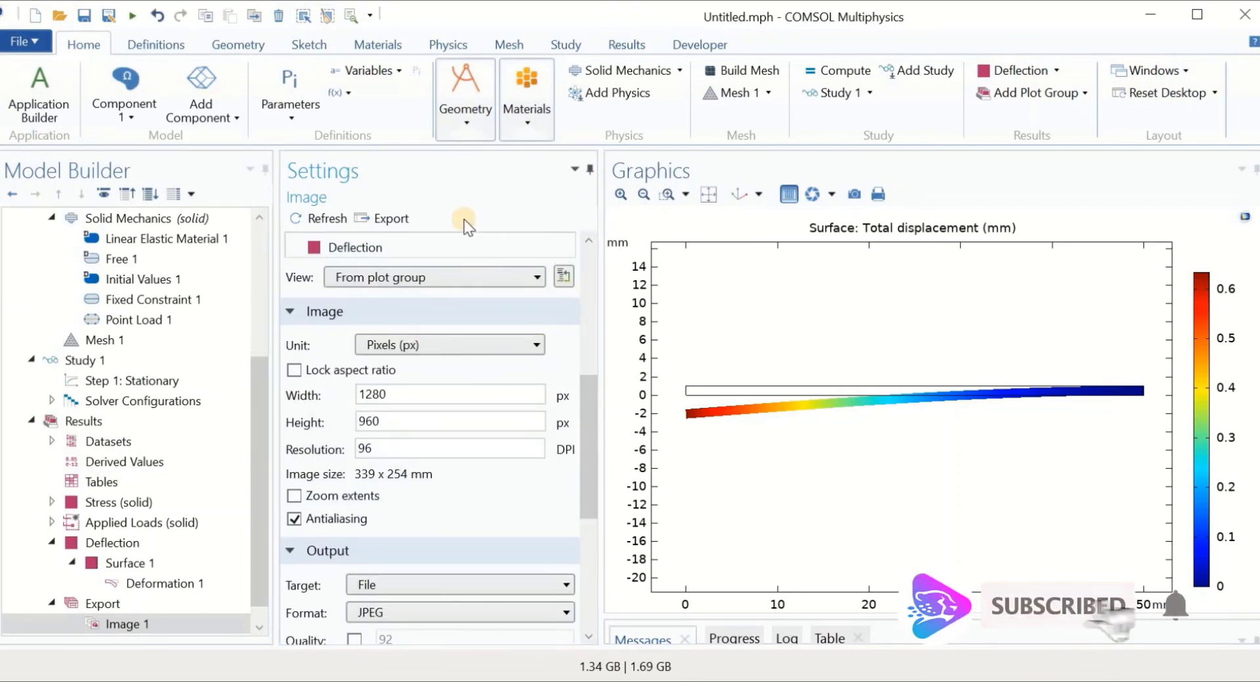
left_click(393, 216)
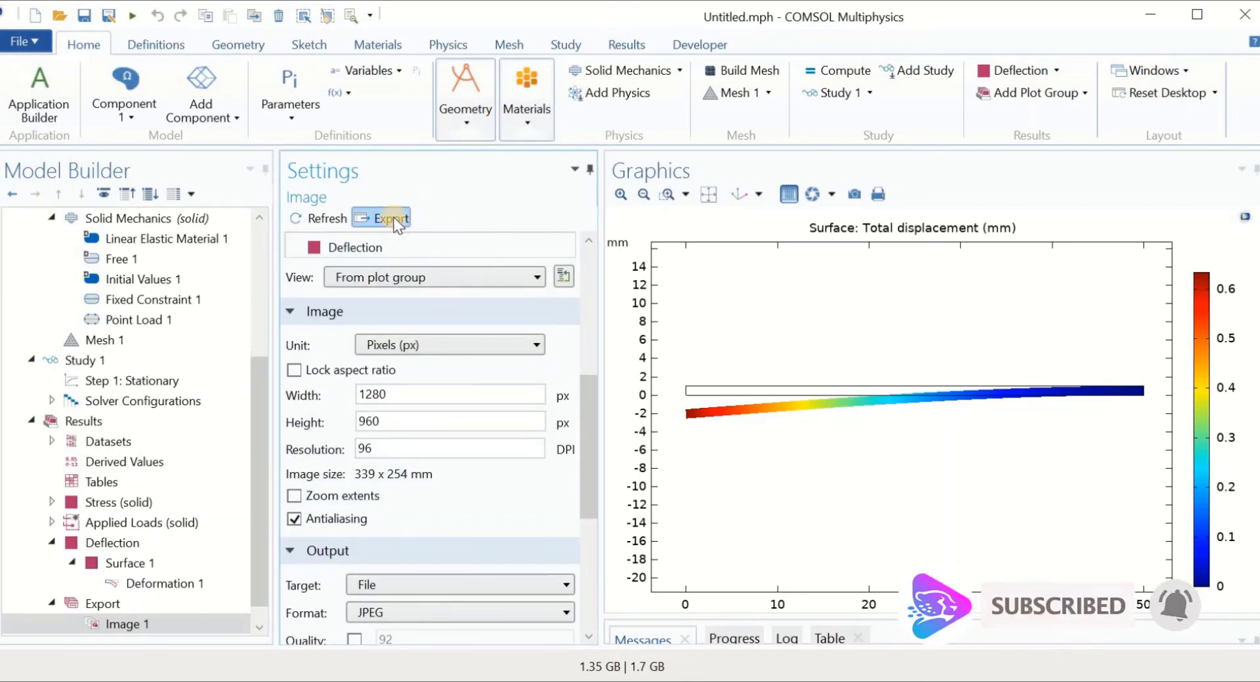